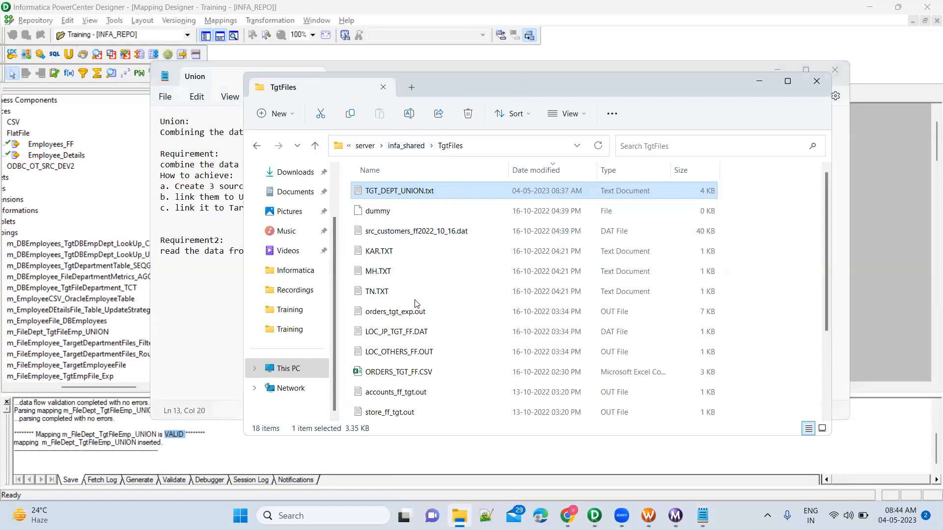
Open the Training subfolder of TgtFiles and look through the department files it contains.
scroll(378, 413, "down", 2)
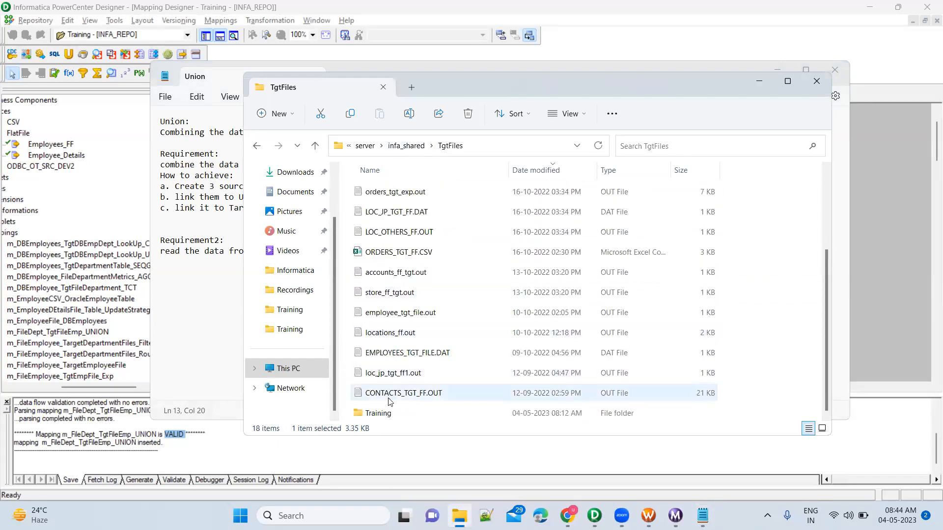
double_click(389, 415)
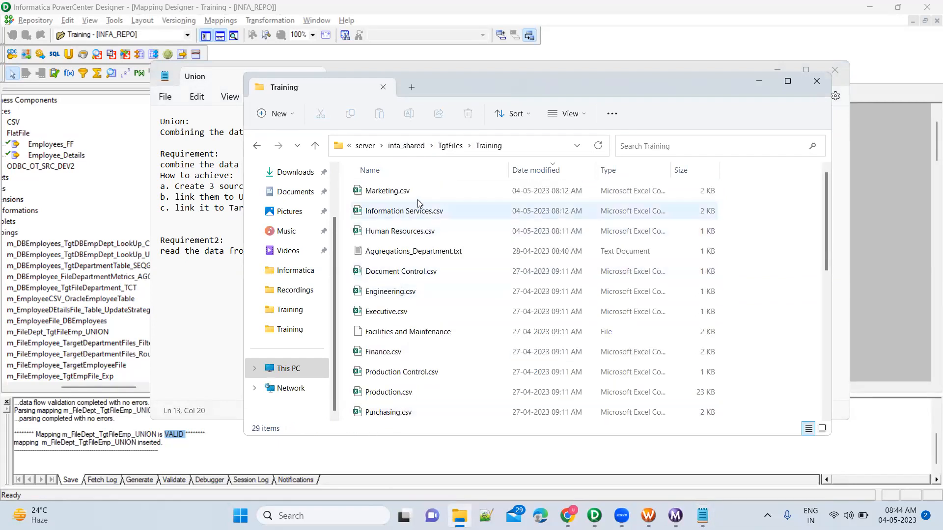
left_click(388, 192)
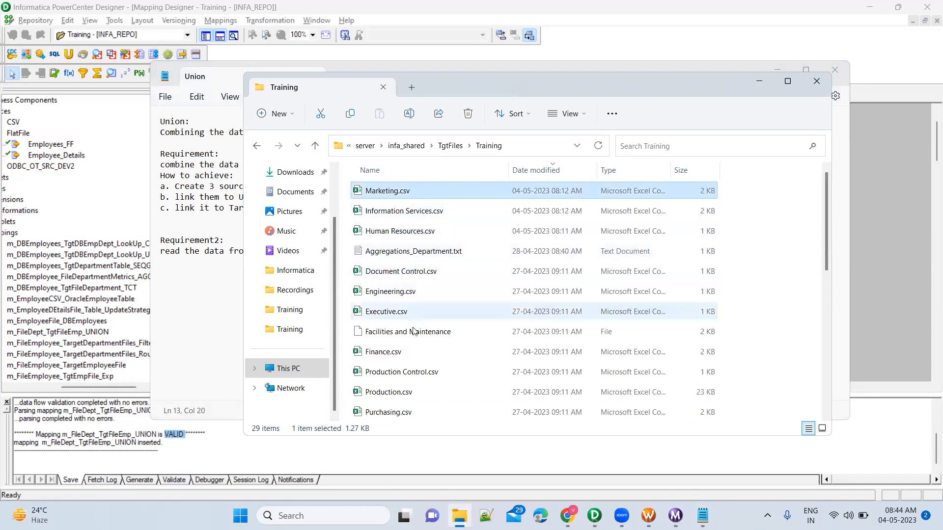
scroll(412, 392, "down", 2)
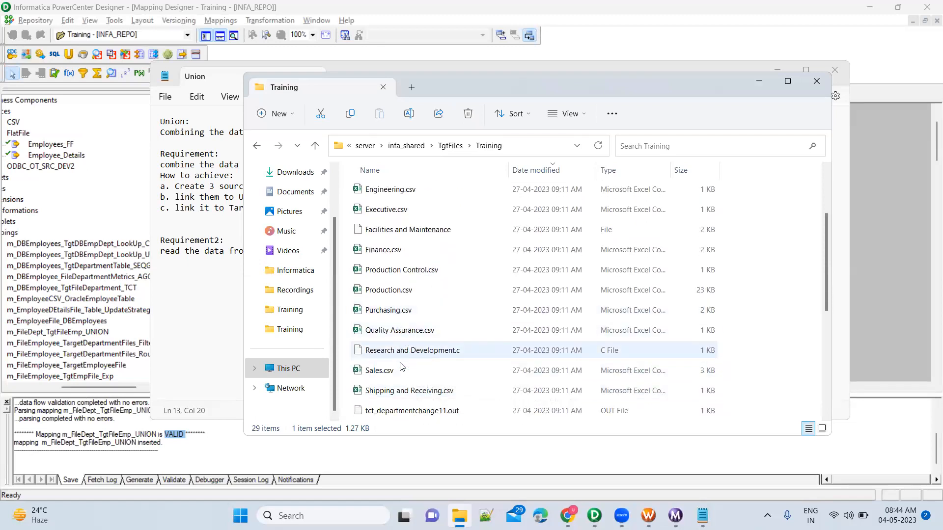
scroll(402, 388, "down", 3)
In the Union notes in Notepad, complete the Requirement2 line with "10 different department files and load the data".
key("alt+Tab")
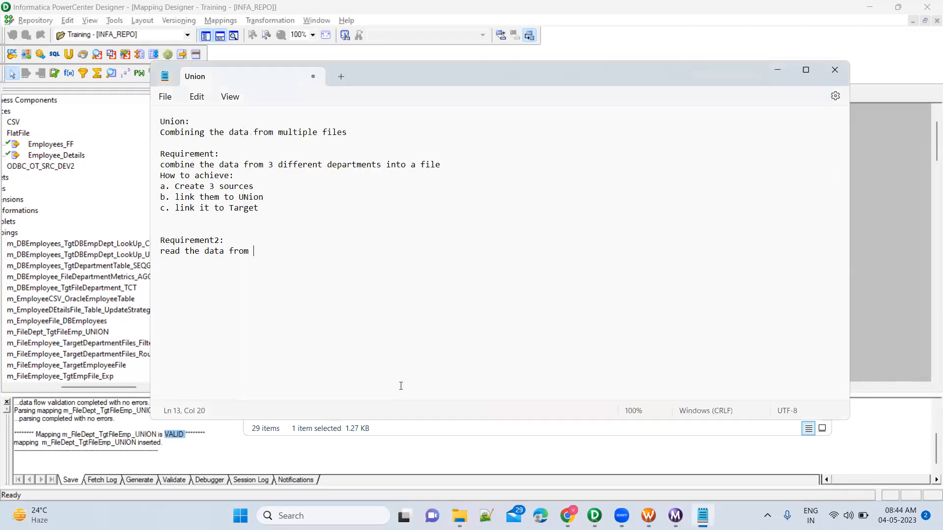
type("0 different department fi")
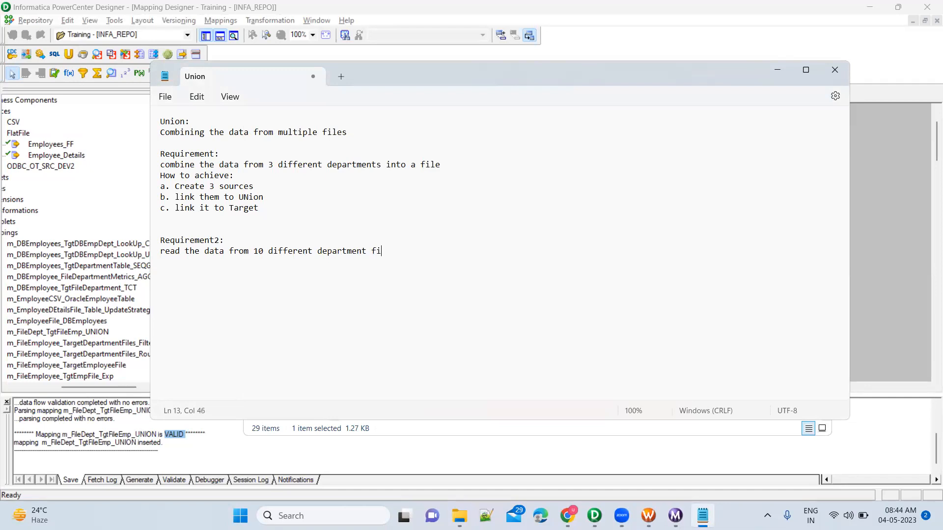
type("les and load the data  ")
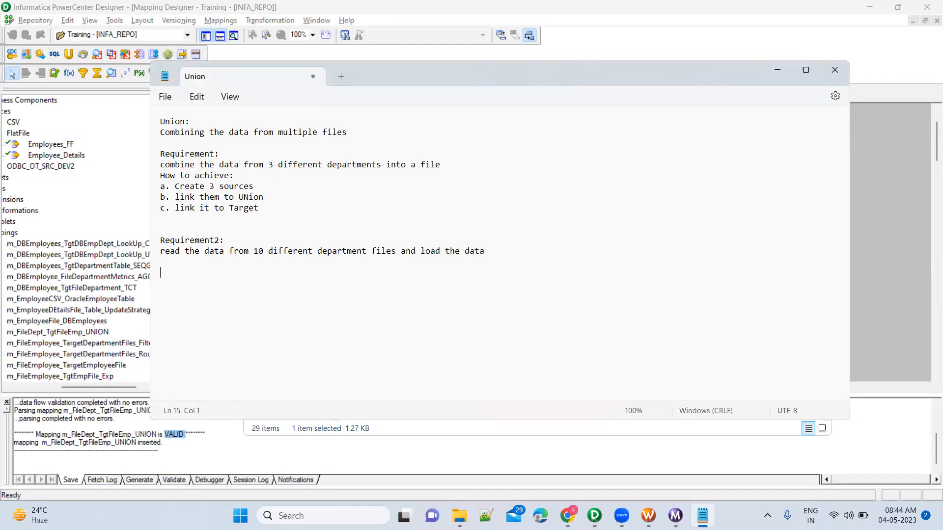
Add an "approach1:" note reading "Using union" with item "a. Drag and drop 10 sources pointing to 10 different files".
type("approach1: ")
type("Using union ")
type("a")
type(". Create 1")
key("BackSpace")
key("BackSpace")
key("BackSpace")
key("BackSpace")
key("BackSpace")
key("BackSpace")
key("BackSpace")
key("BackSpace")
type("Drag and drop 10")
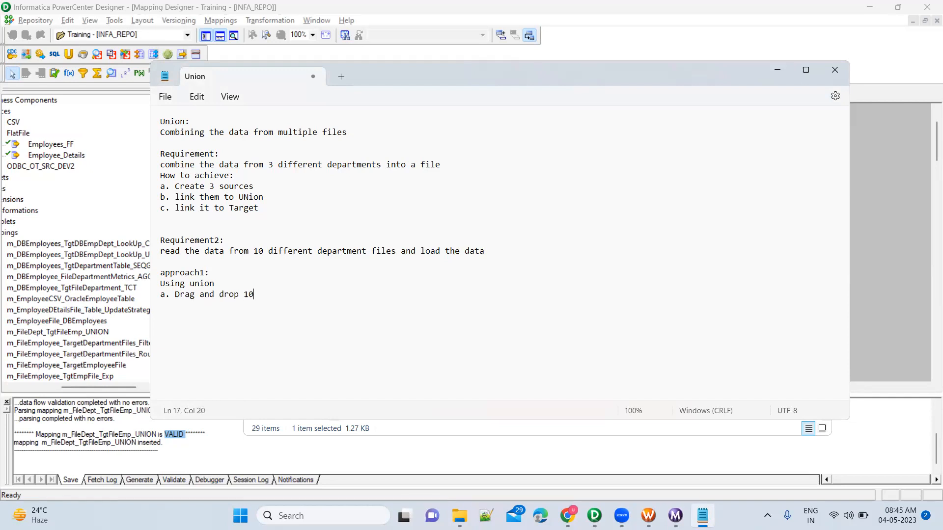
type(" sources pointing to 10 different files")
key("Return")
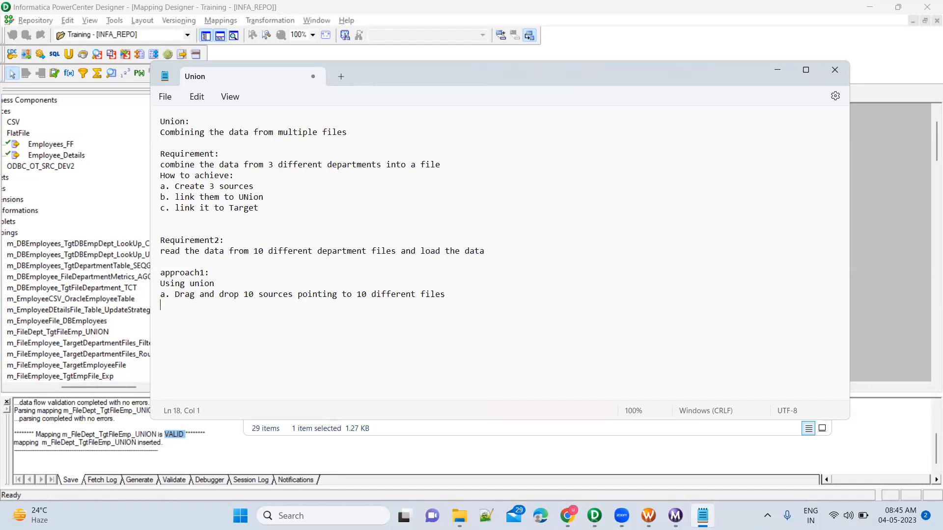
Add items "b. link it to union" and "c. Target", plus a separate "Approach2:" heading with "File Indirect" beneath it.
type("b. link it to union c. Target  Approa")
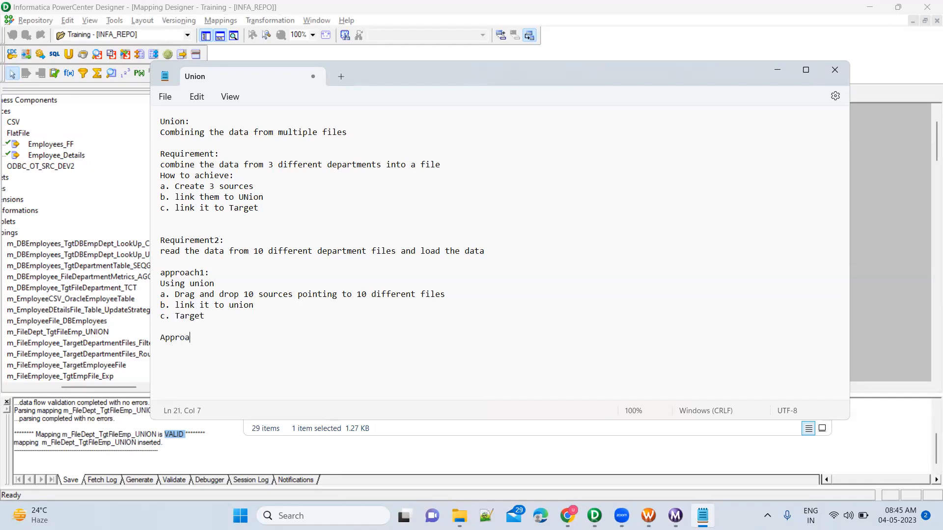
type("ch2:")
key("Return")
type("File Indirect")
In Informatica PowerCenter Designer, create a new mapping named m_FileDept_TgtFileDept_FileIndirect.
key("alt+Tab")
key("alt+Tab")
left_click(595, 515)
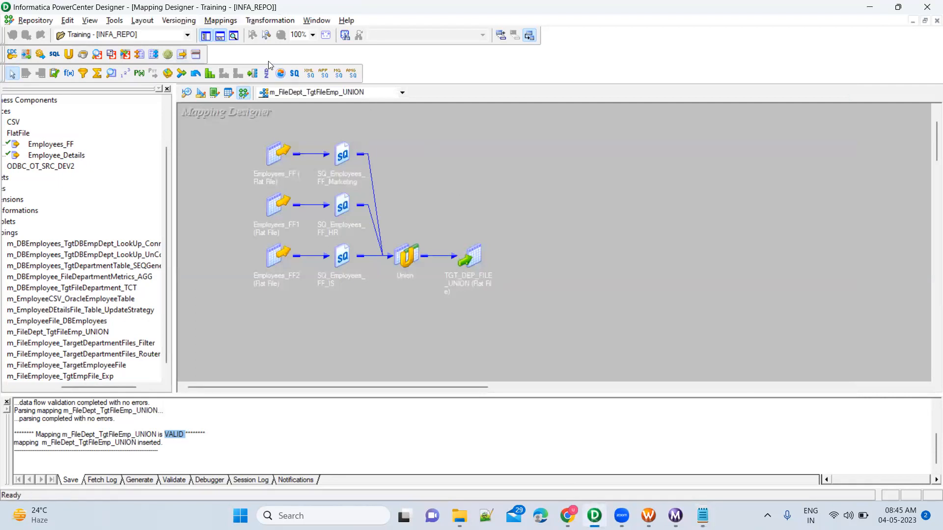
left_click(221, 20)
left_click(236, 35)
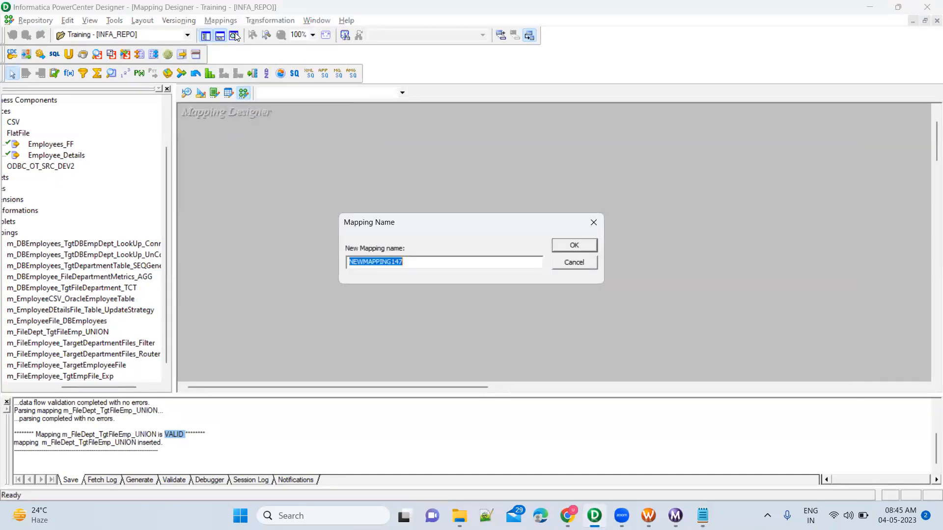
type("m_Tg")
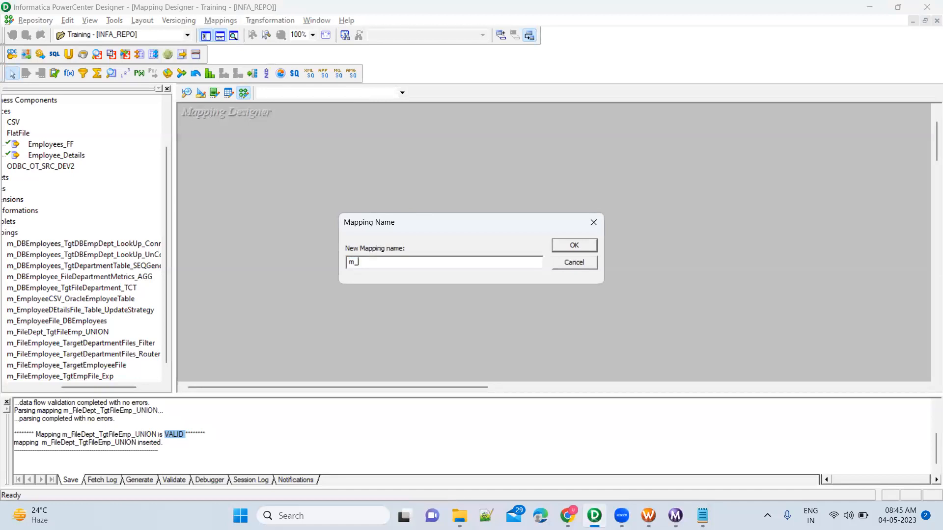
key("BackSpace")
key("BackSpace")
type("FileDEpt_")
key("BackSpace")
key("BackSpace")
key("BackSpace")
key("BackSpace")
type("ept_TgtFileDept_FileIndire")
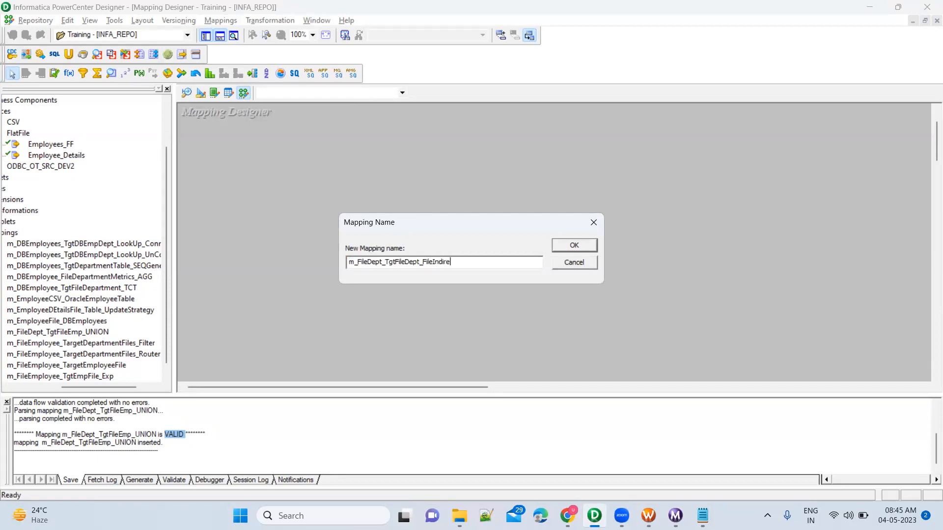
type("ct")
left_click(565, 245)
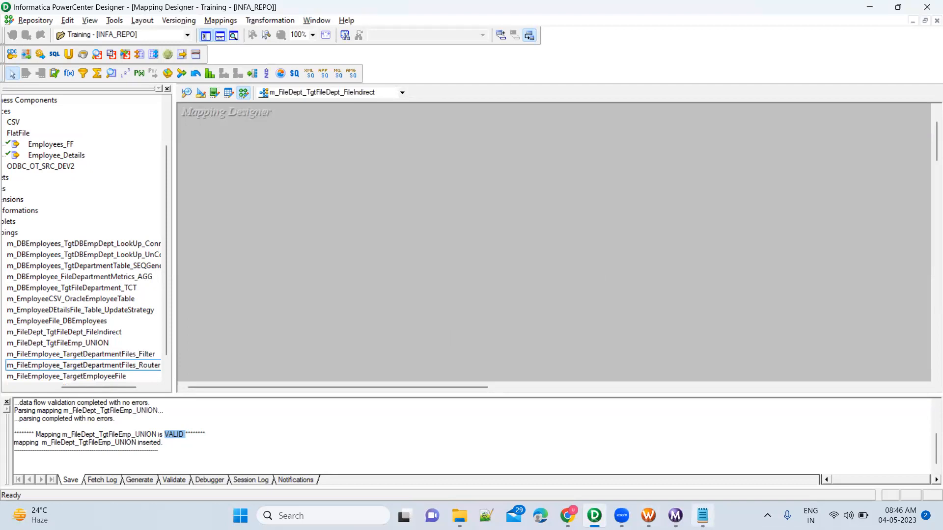
Under File Indirect in the Notepad notes, add "a. Create one file which will store the names of all files".
left_click(703, 515)
type("a. Crea")
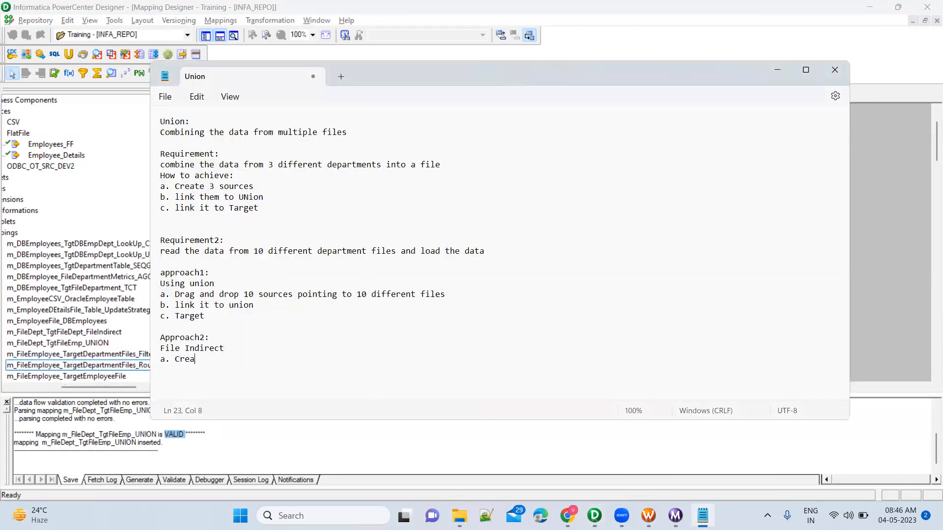
type("te one file whihc")
key("BackSpace")
key("BackSpace")
key("BackSpace")
type("ch will store the names of all files")
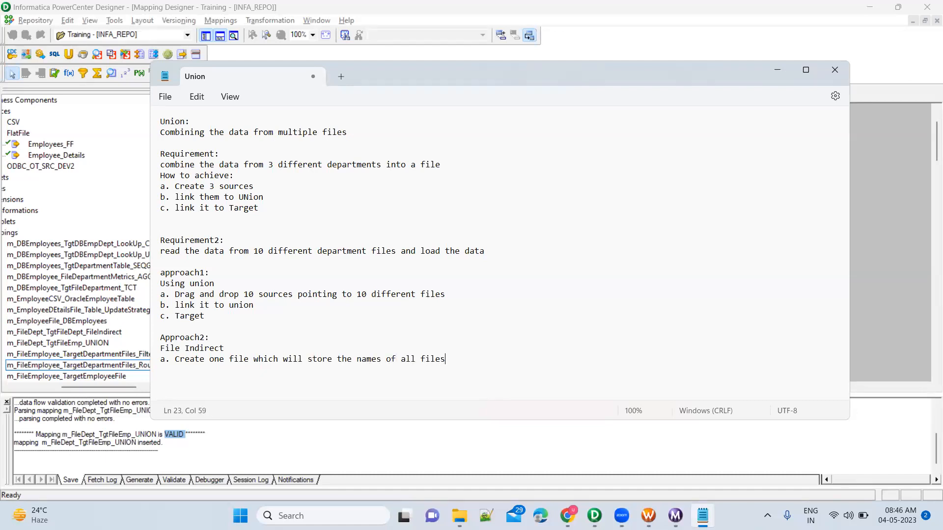
Add item "b. give this file name as file list file name" and append "--> FileList" to item a.
type("give this file name as file list file name")
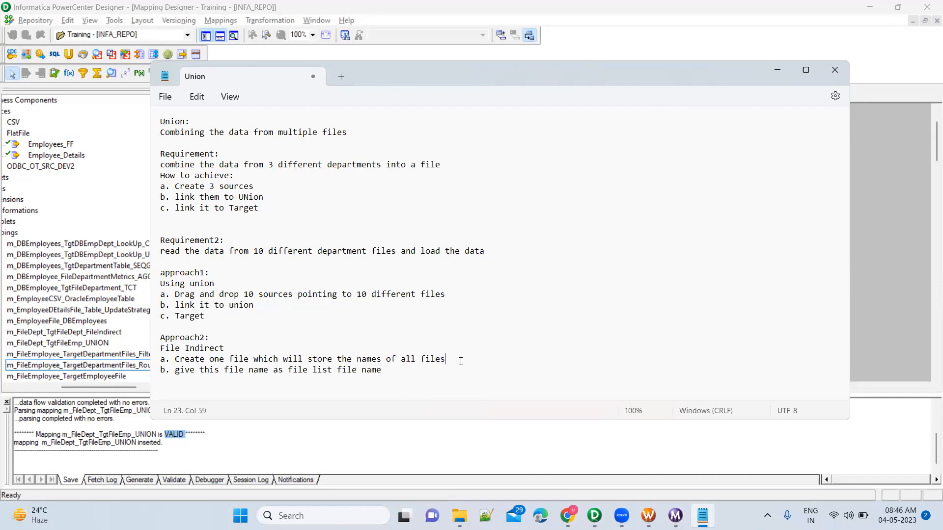
type("> FileList")
left_click(399, 374)
Back in the Designer, add the Employees_FF flat file source to the mapping and place its source qualifier beside it.
key("alt+Tab")
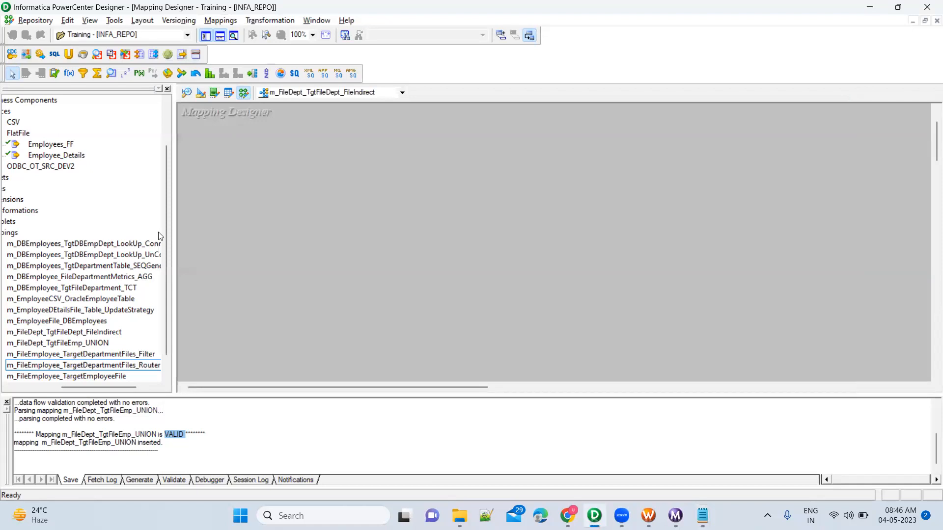
left_click(80, 389)
left_click_drag(80, 388, 30, 388)
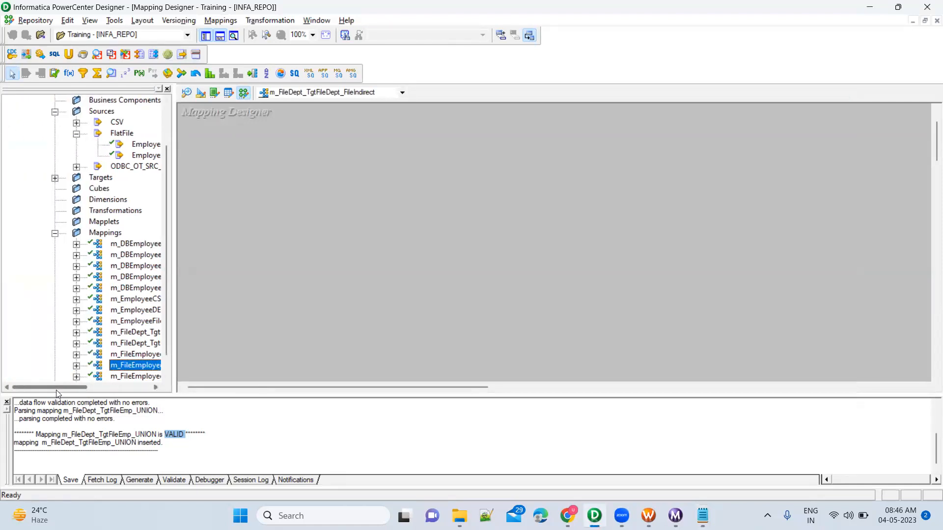
left_click(55, 234)
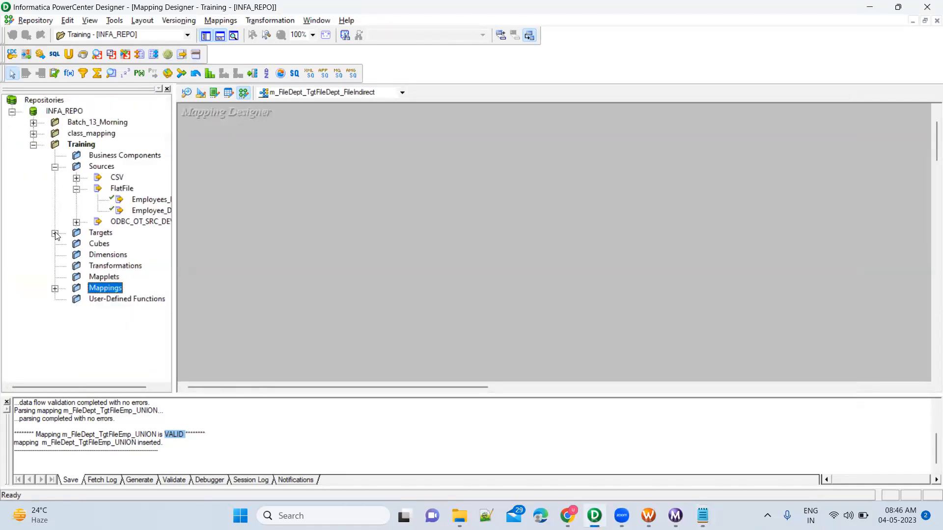
left_click_drag(108, 385, 129, 386)
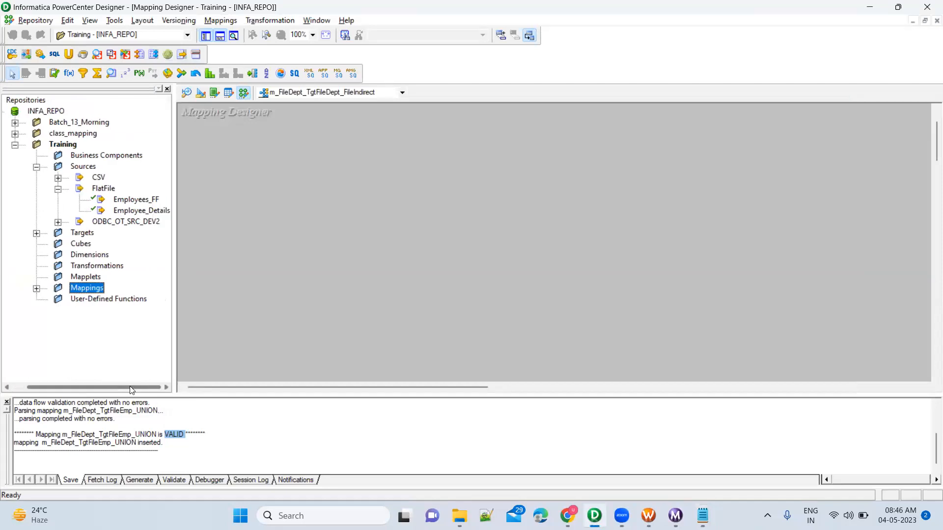
left_click_drag(134, 200, 266, 200)
left_click_drag(379, 258, 500, 194)
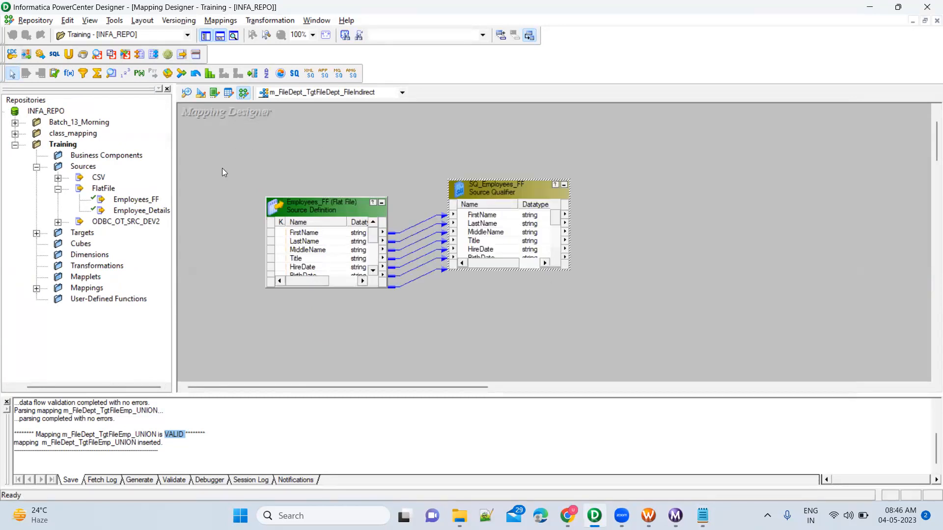
Add the TGT_DEP_UNION_FILE target definition to the mapping.
left_click(36, 234)
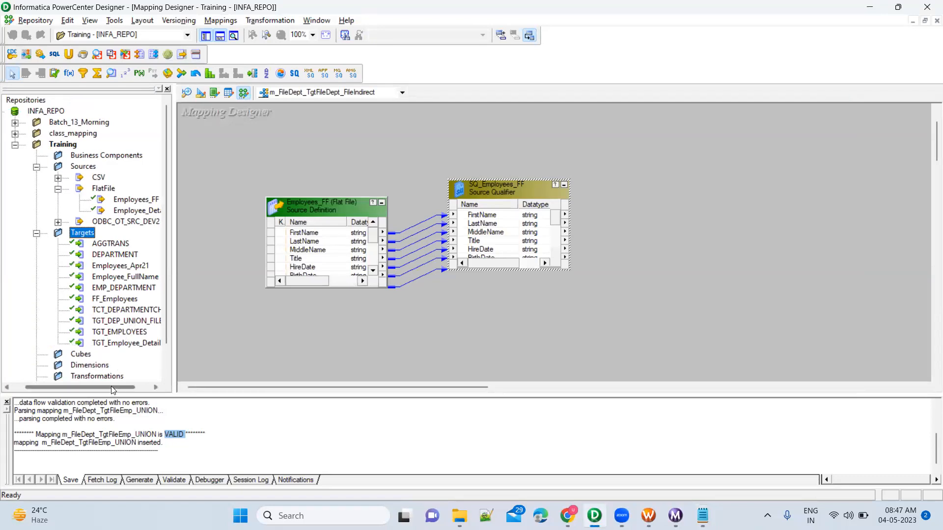
left_click_drag(110, 386, 133, 384)
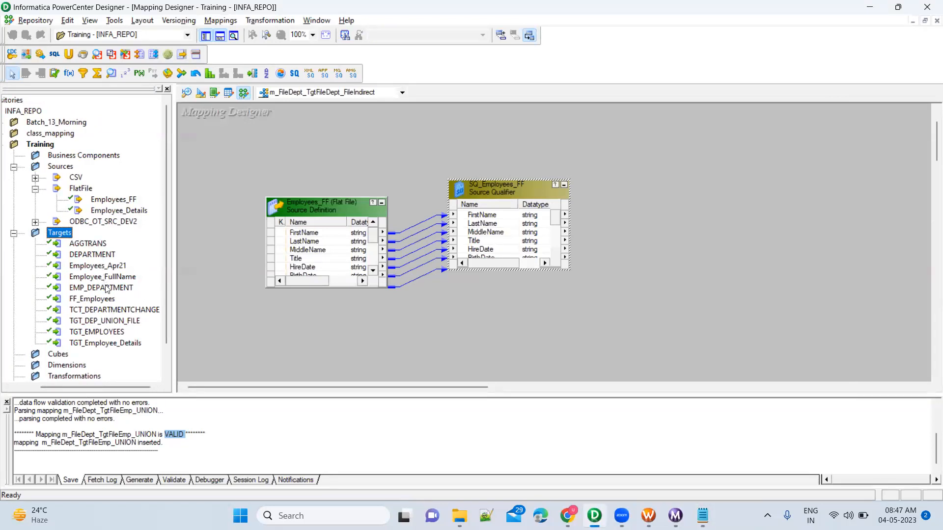
left_click(107, 309)
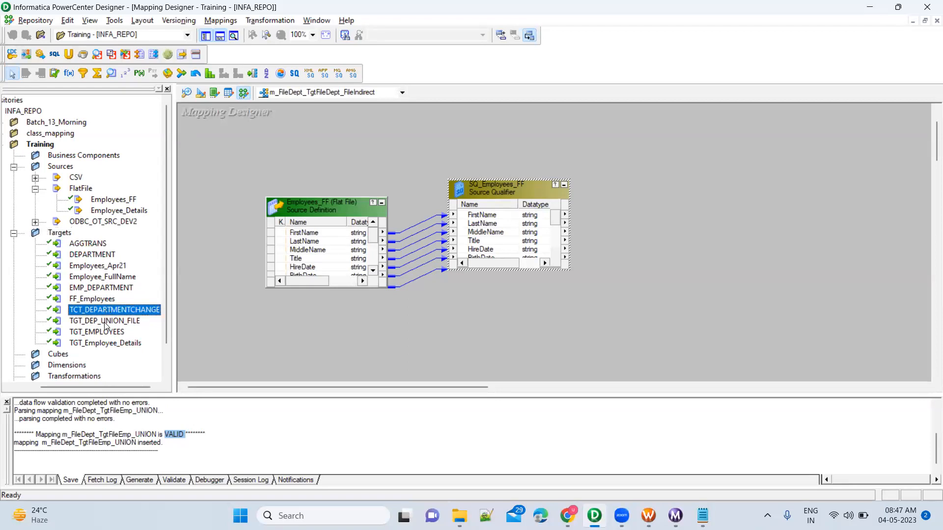
left_click(106, 322)
left_click_drag(93, 322, 711, 132)
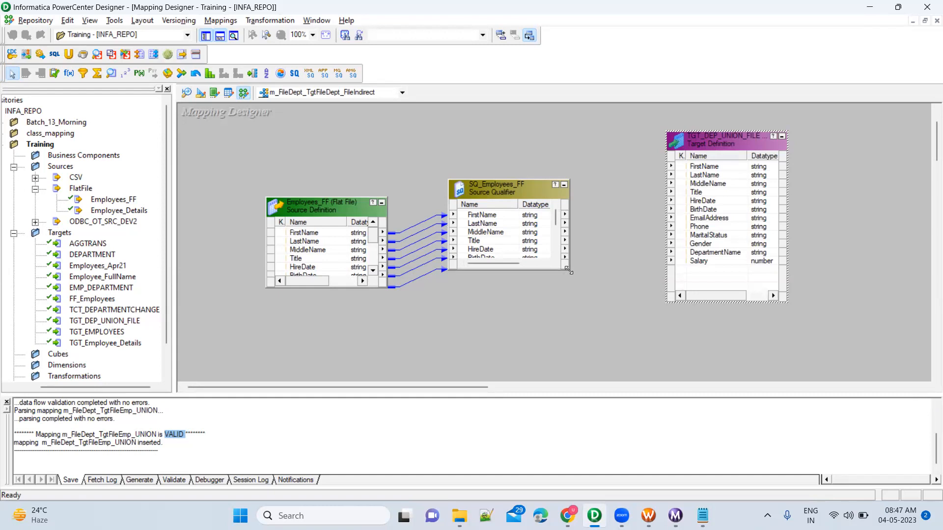
Enlarge the SQ_Employees_FF source qualifier to show all its ports and move the target definition farther away from it.
left_click_drag(568, 270, 582, 338)
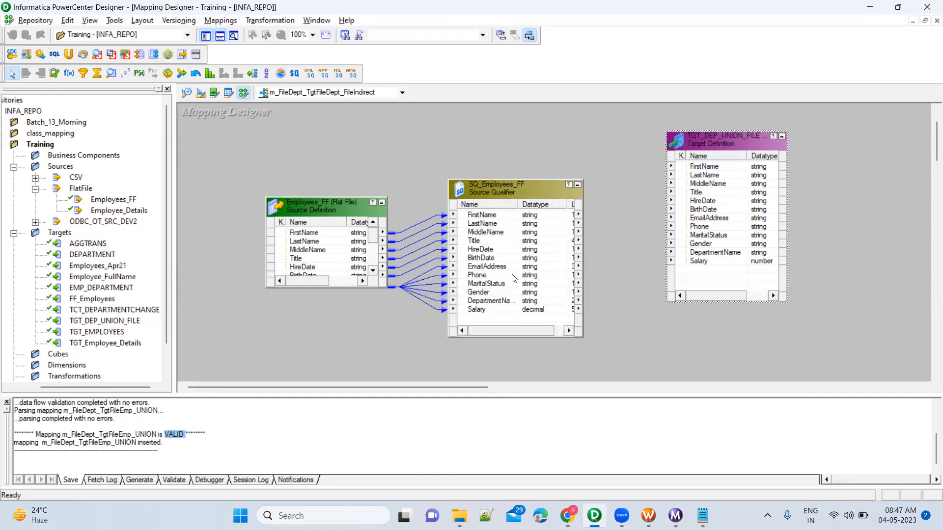
left_click(734, 166)
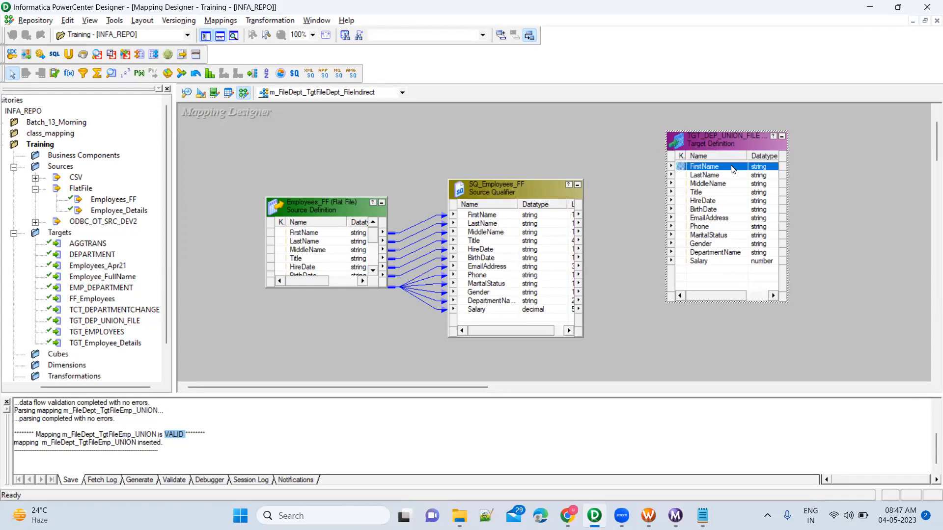
left_click(720, 261, "shift")
left_click_drag(700, 147, 790, 143)
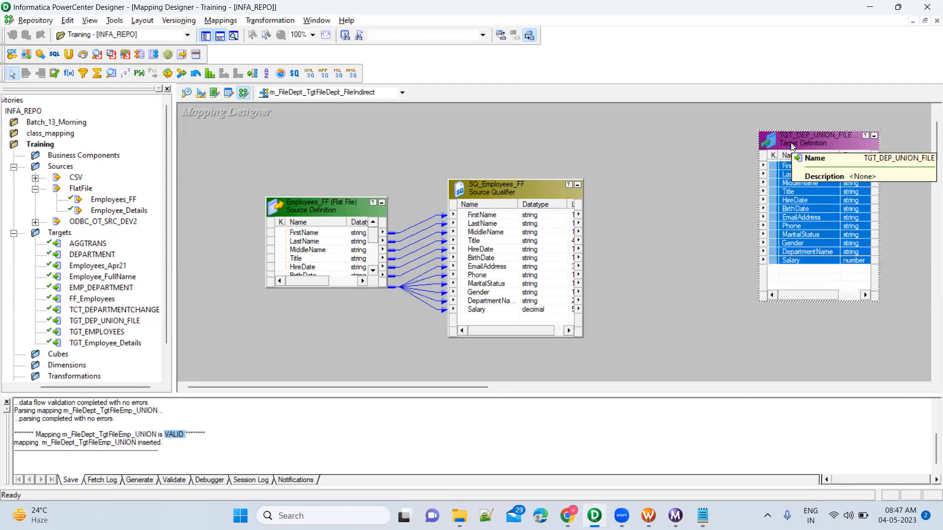
left_click(720, 175)
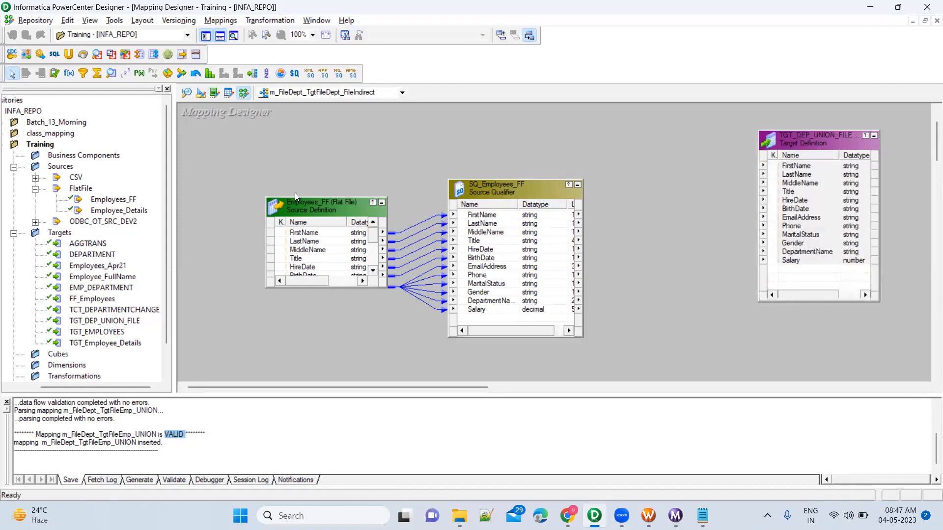
Compare the Employees_FF source and its source qualifier with the Requirement2 note about reading 10 department files.
left_click_drag(240, 168, 602, 356)
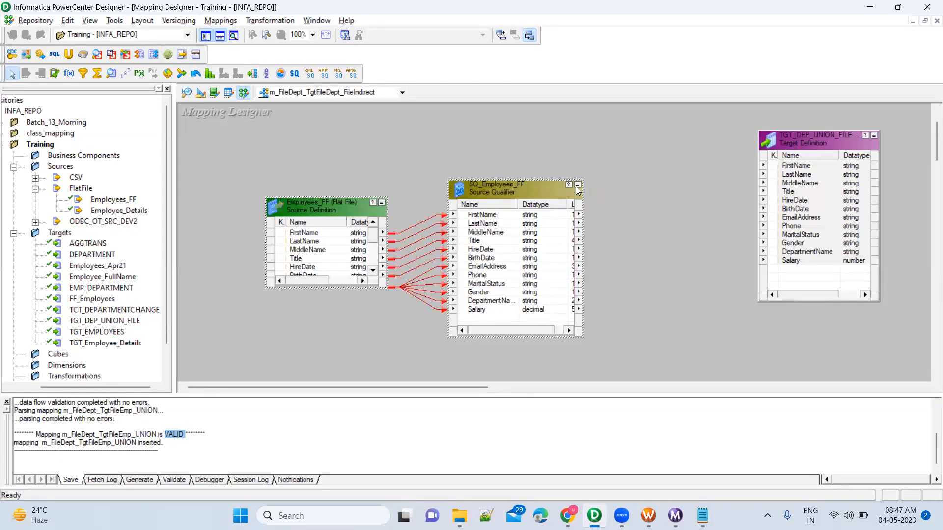
left_click_drag(249, 163, 605, 367)
left_click(702, 515)
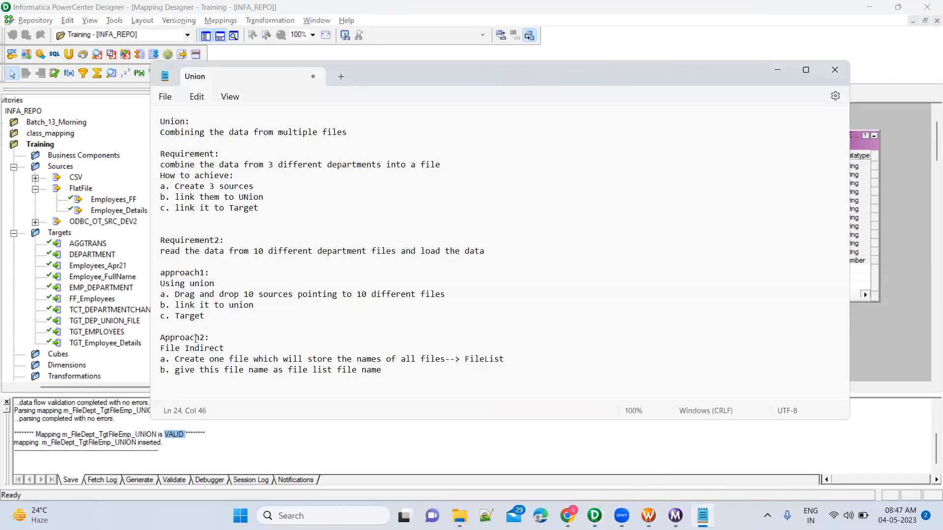
left_click_drag(249, 253, 466, 258)
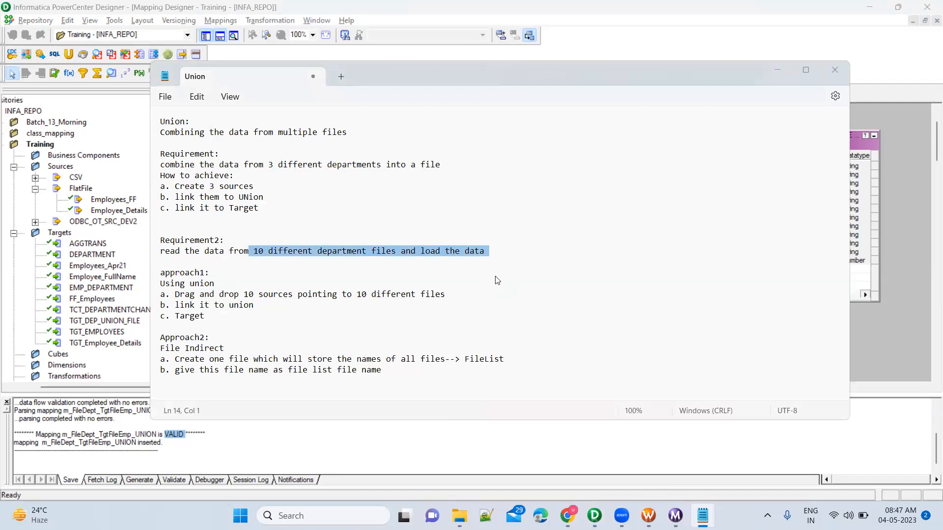
key("alt+Tab")
mouse_move(238, 156)
left_mouse_down()
mouse_move(475, 342)
mouse_move(592, 366)
left_mouse_up()
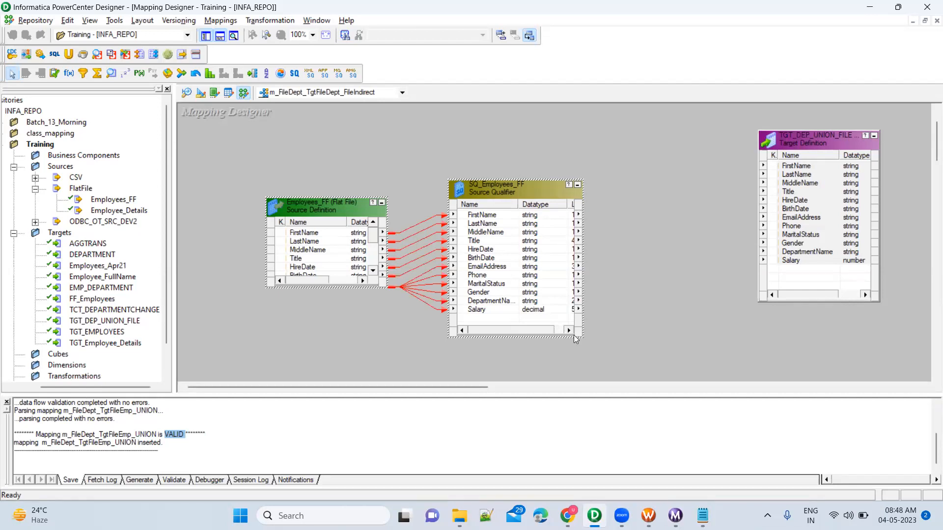
Compare the Employees_FF source and its source qualifier with the TGT_DEP_UNION_FILE target definition, including the target's port list.
left_click_drag(246, 165, 616, 374)
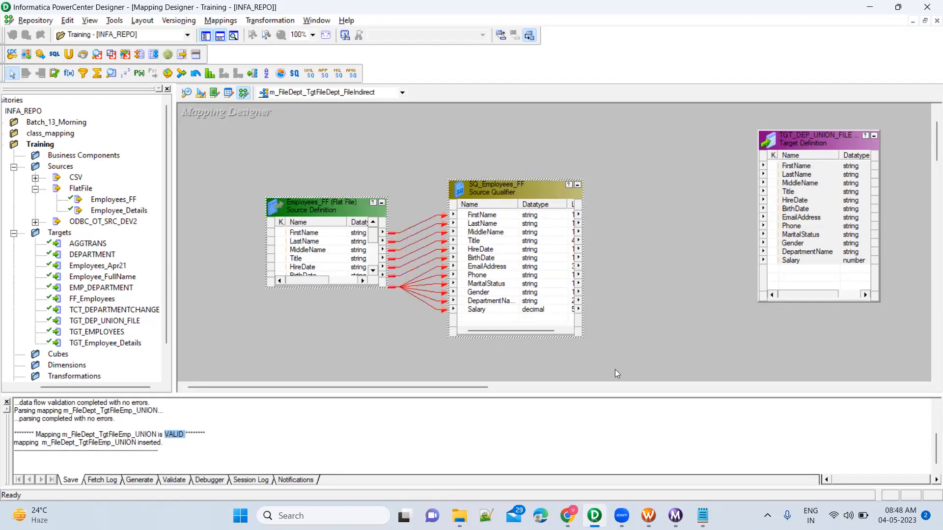
left_click_drag(234, 154, 606, 338)
left_click(679, 242)
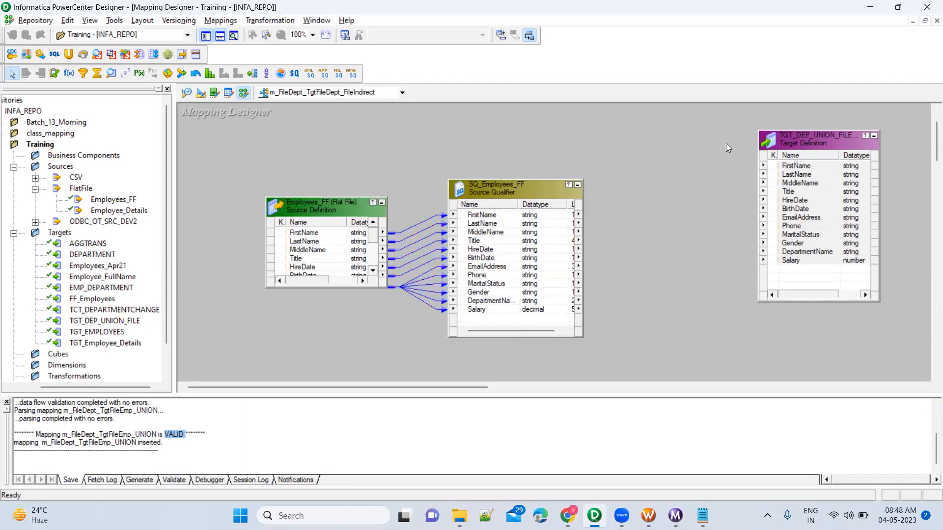
mouse_move(727, 116)
left_mouse_down()
mouse_move(797, 282)
mouse_move(903, 339)
left_mouse_up()
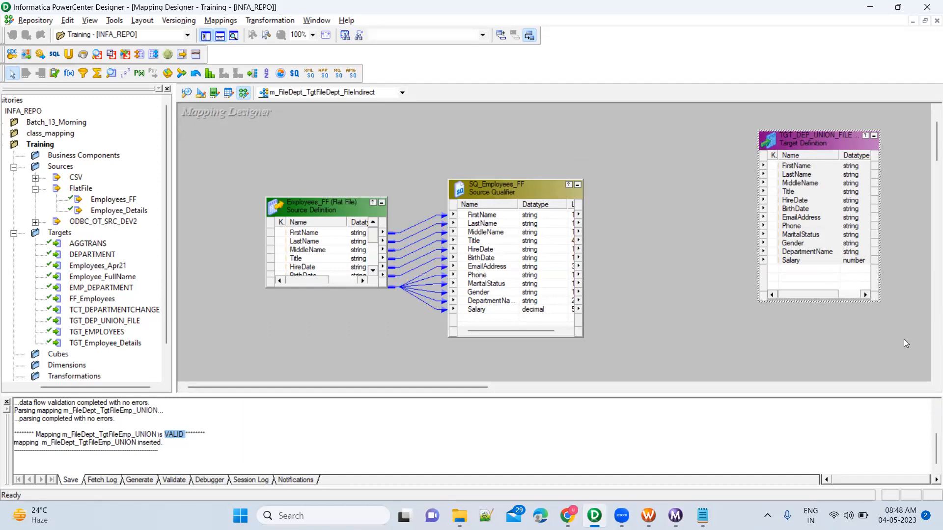
left_click(763, 323)
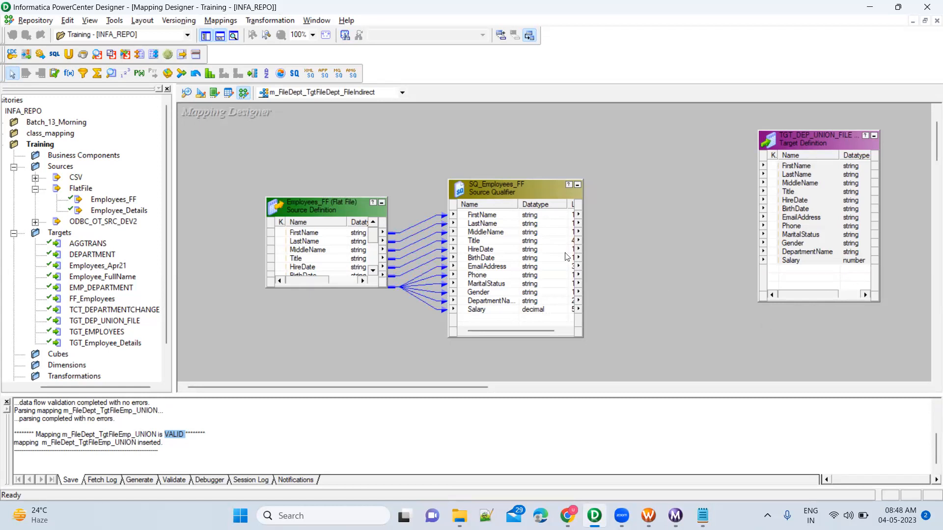
left_click(499, 219)
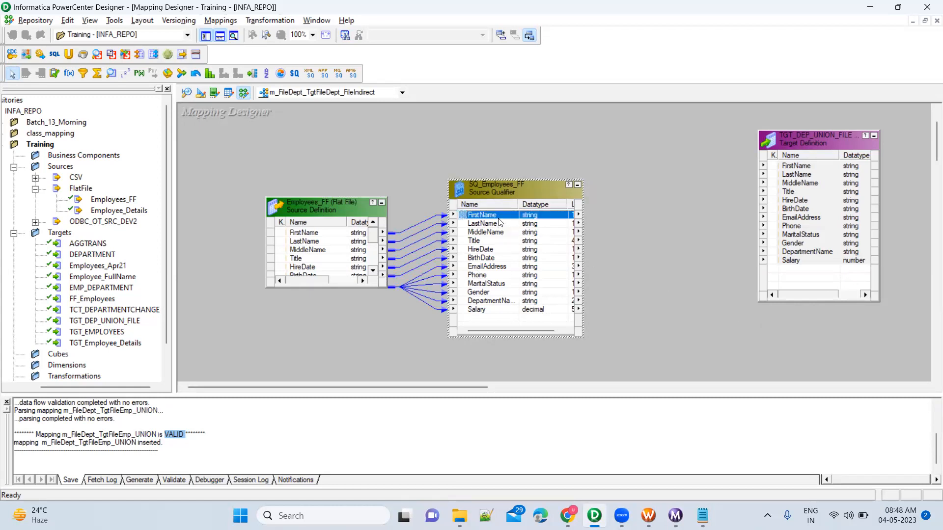
left_click(816, 200)
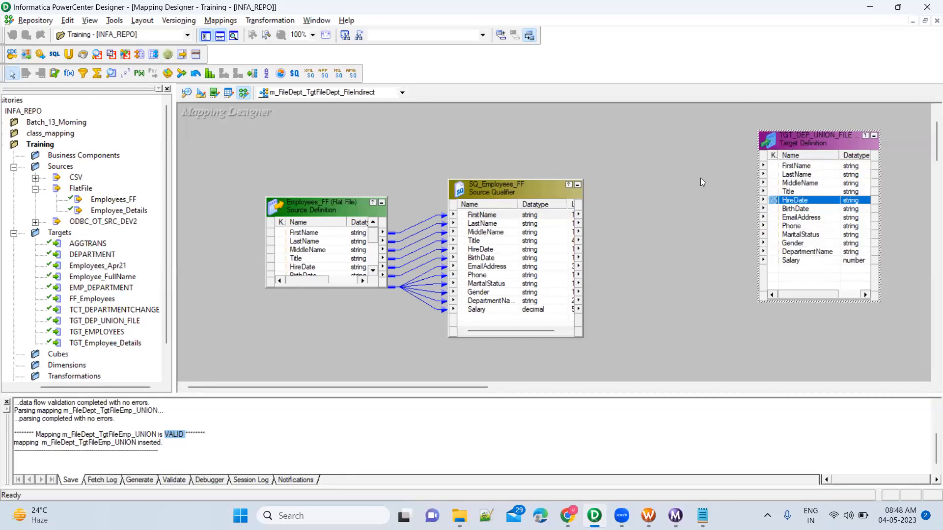
double_click(801, 143)
left_click(418, 76)
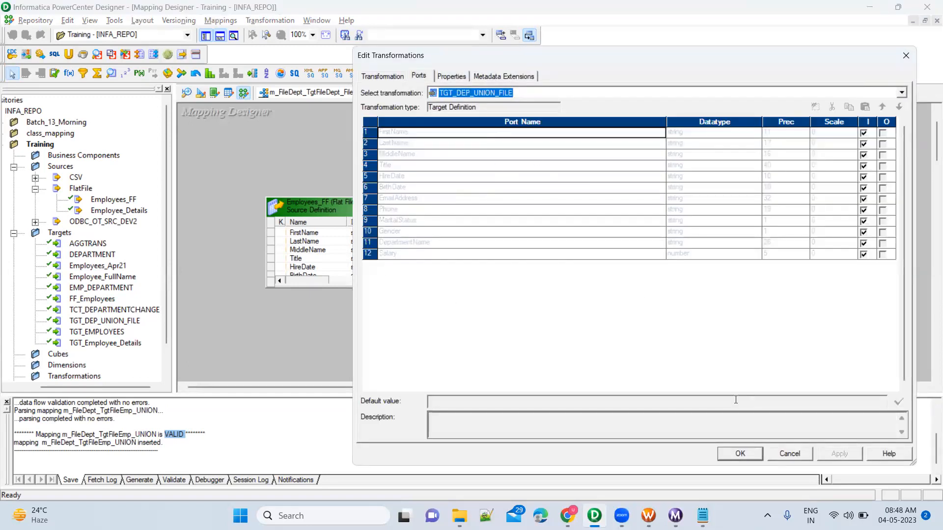
left_click(799, 452)
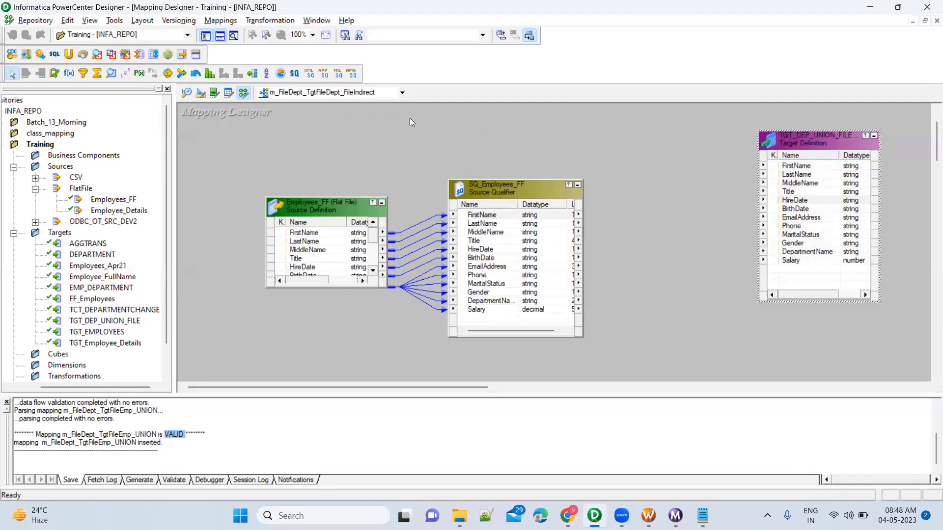
Open the m_FileDept_TgtFileEmp_UNION mapping and examine its Union transformation and target.
left_click(330, 96)
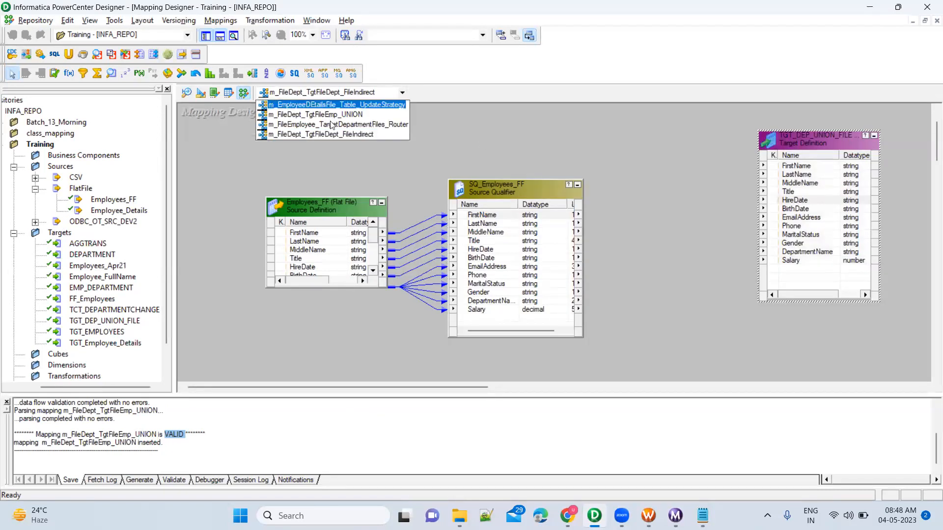
left_click(324, 115)
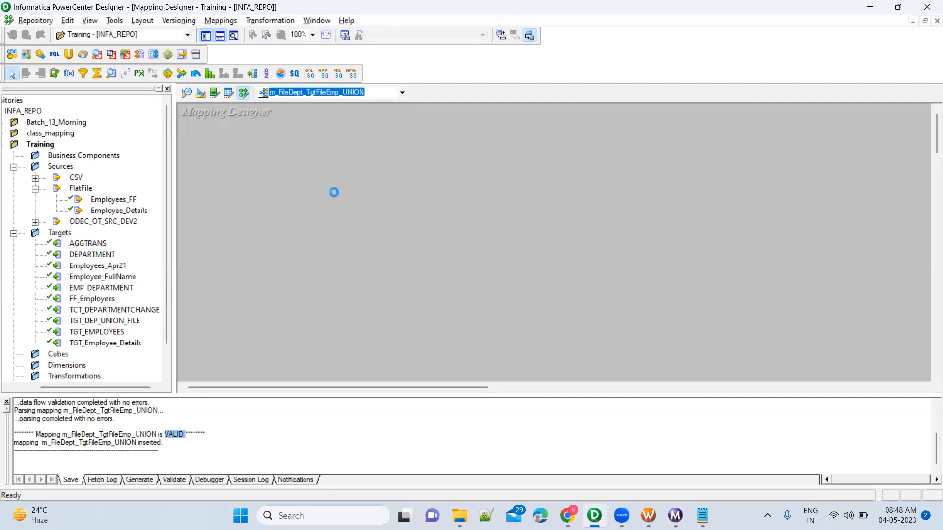
left_click_drag(429, 221, 386, 302)
left_click_drag(441, 217, 516, 309)
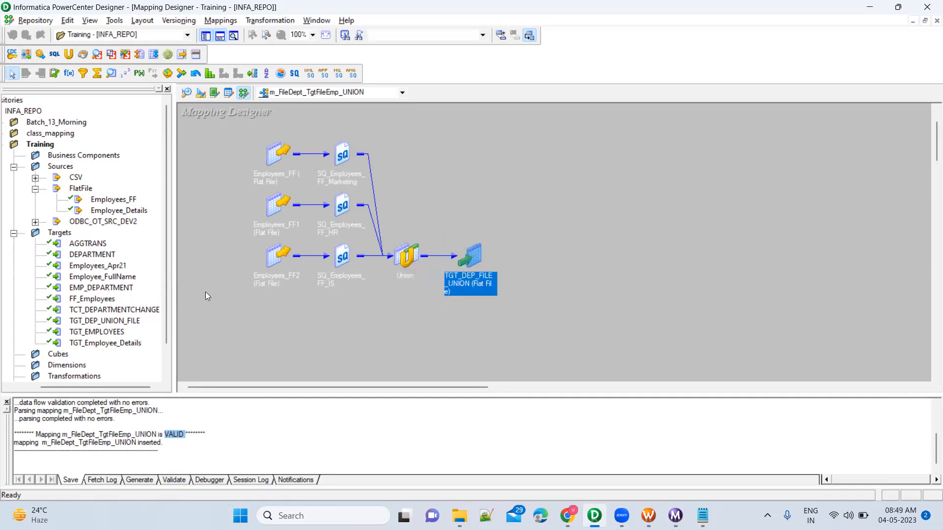
Check the source definitions in the Source Analyzer and the target definition in the Target Designer, and return to the Mapping Designer.
left_click(96, 333)
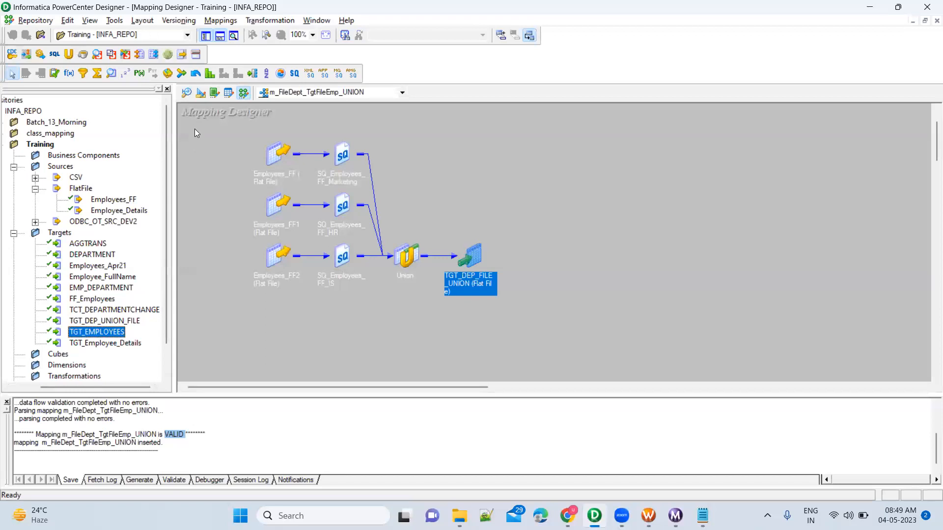
left_click(187, 94)
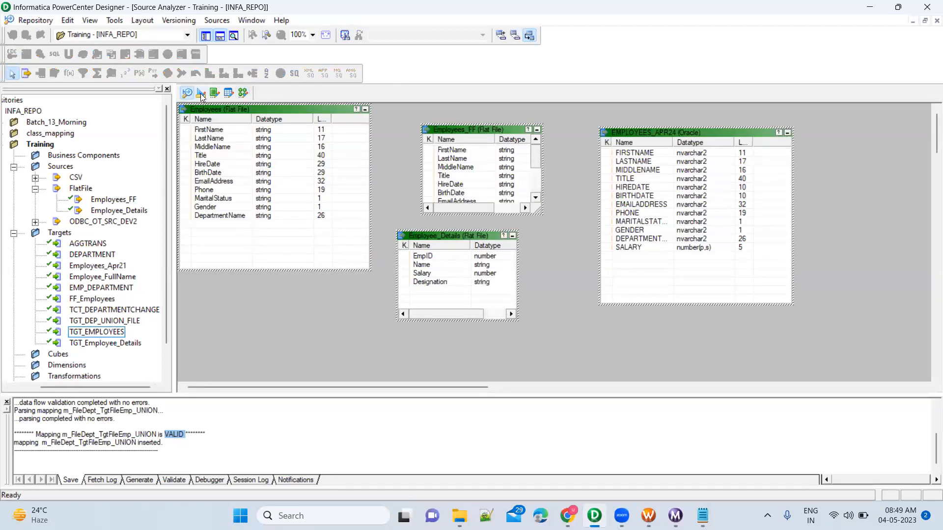
left_click(201, 93)
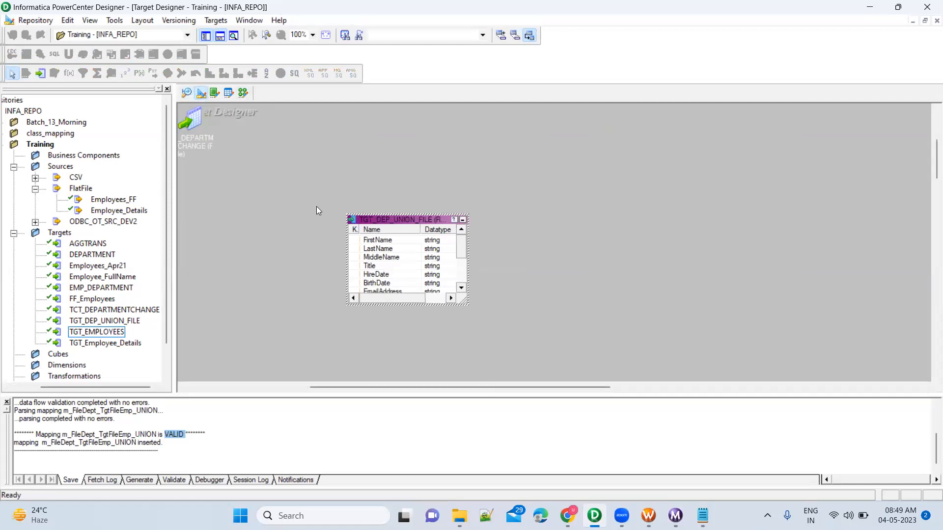
left_click(244, 93)
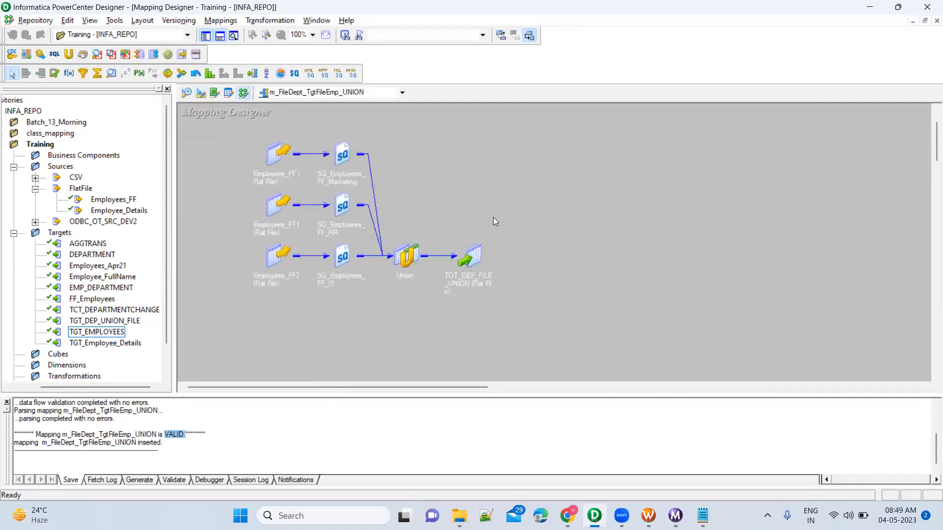
Examine how the three Employees_FF source pipelines feed the Union transformation and the TGT_DEP_FILE_UNION target.
left_click(459, 515)
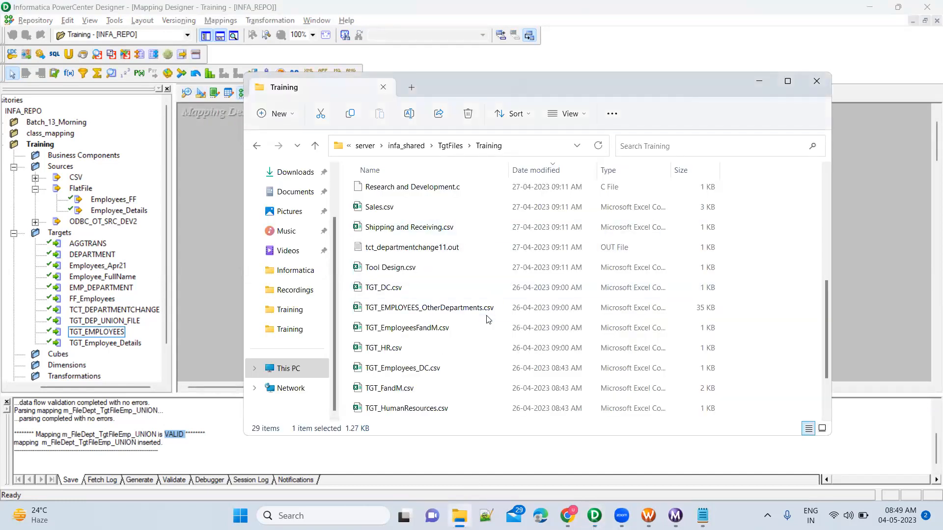
key("alt+Tab")
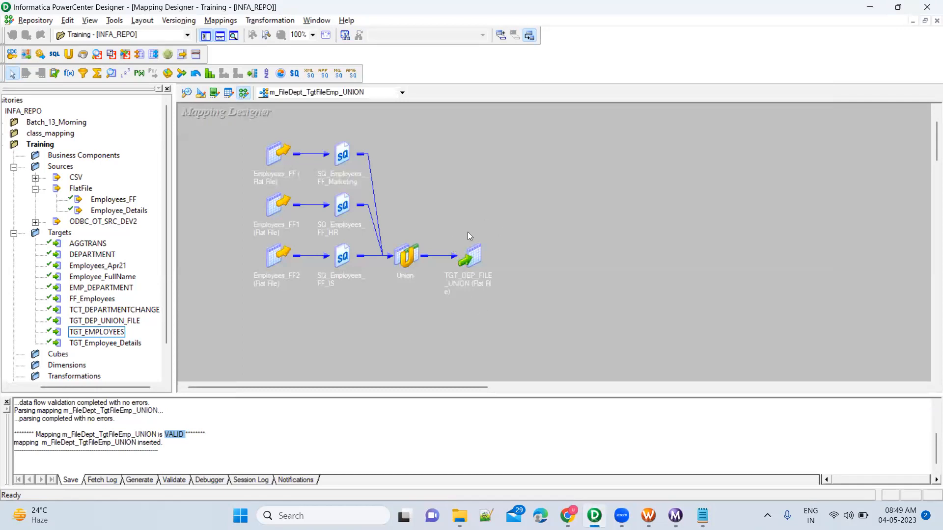
left_click_drag(440, 227, 523, 339)
left_click_drag(389, 226, 426, 297)
left_click_drag(435, 227, 516, 336)
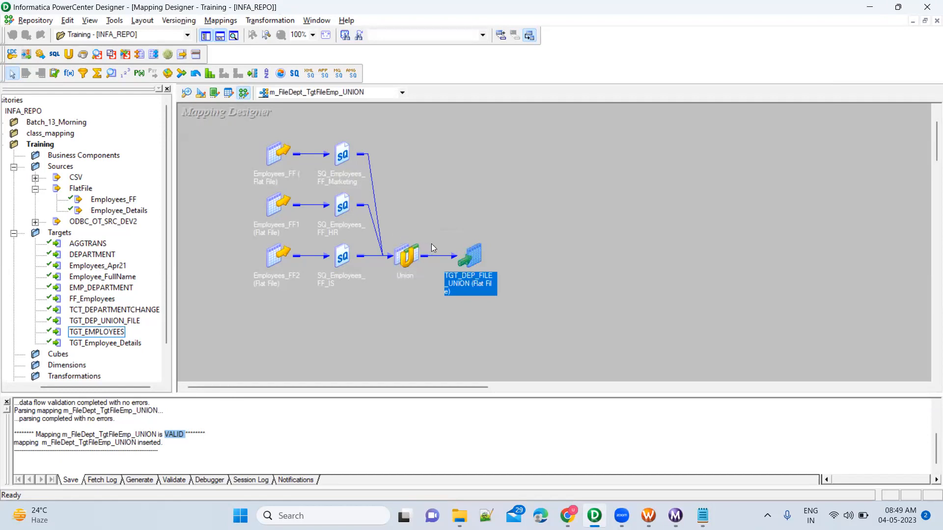
left_click_drag(428, 199, 557, 342)
left_click(545, 316)
left_click_drag(434, 222, 540, 357)
left_click(485, 338)
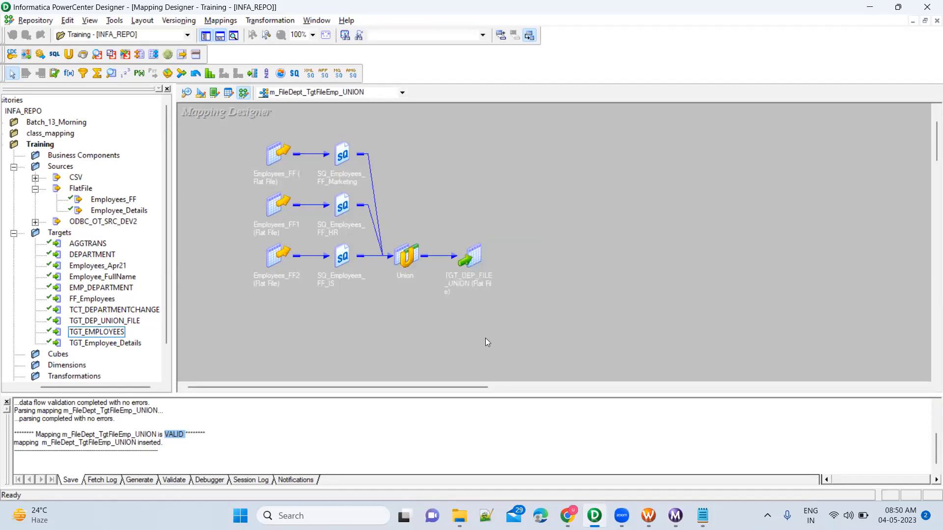
left_click_drag(441, 276, 506, 337)
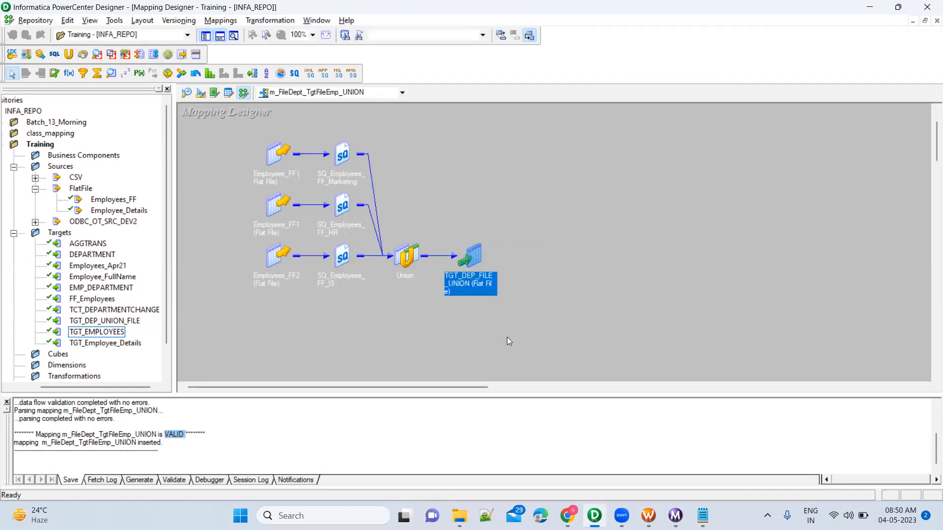
left_click_drag(370, 136, 234, 319)
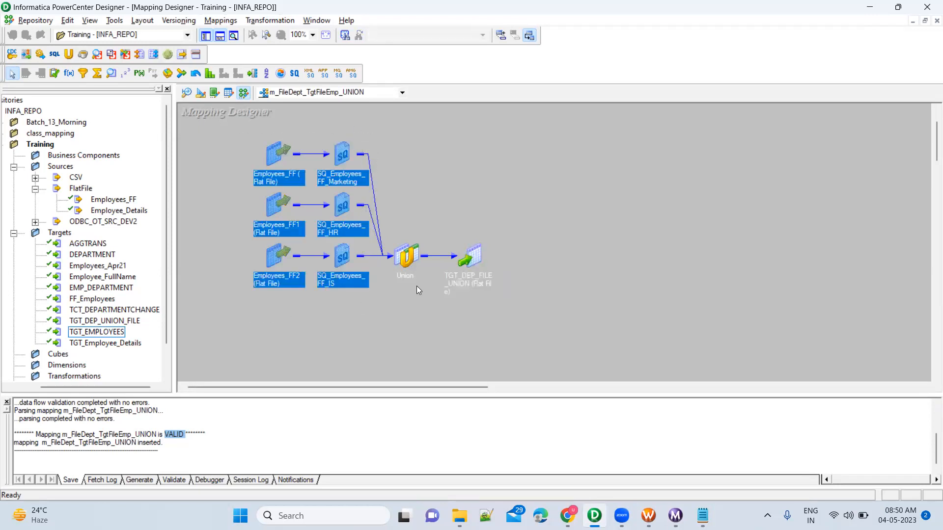
left_click(441, 226)
left_click_drag(441, 221, 511, 337)
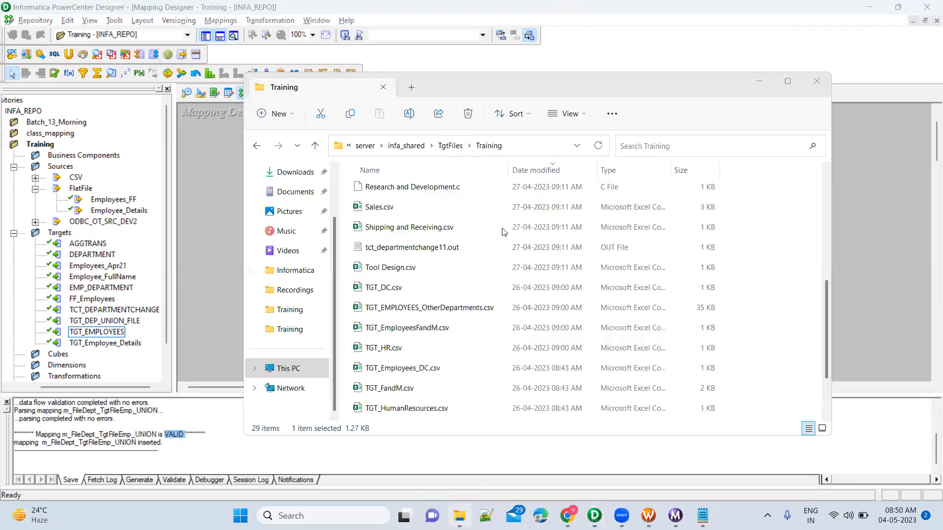
In File Explorer, go up to the TgtFiles folder and select TGT_DEPT_UNION.txt.
left_click(459, 462)
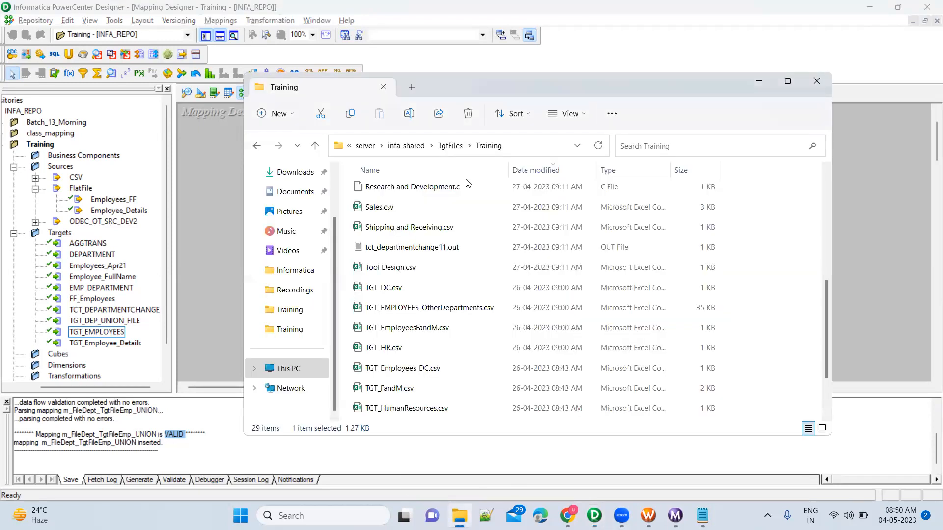
left_click(450, 146)
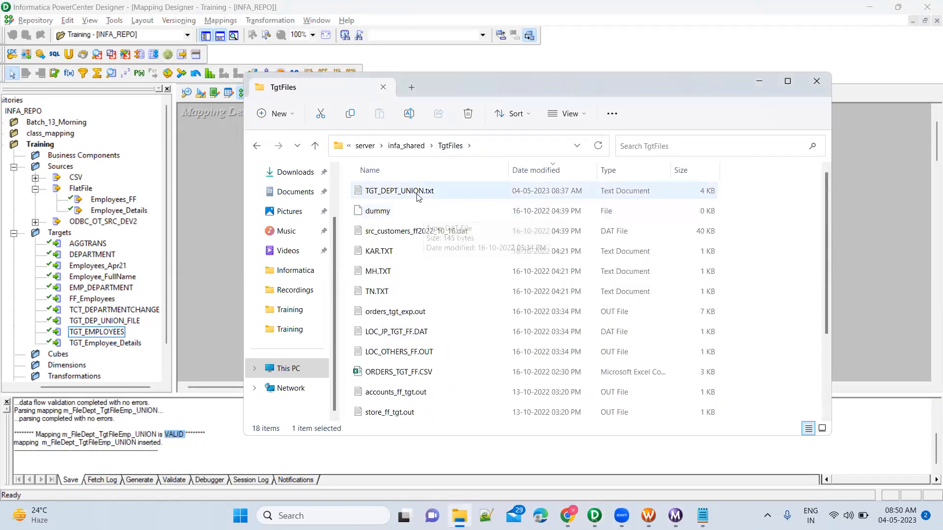
left_click(417, 196)
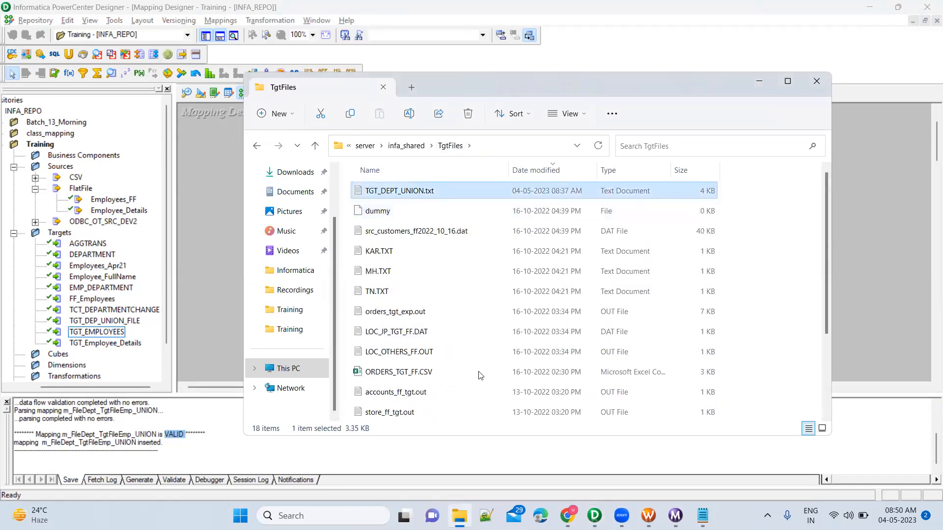
In Workflow Manager, insert _Test before the extension in the s_m_FileDept_TgtFileEmp_UNION session's target output filename and save the workflow.
left_click(648, 515)
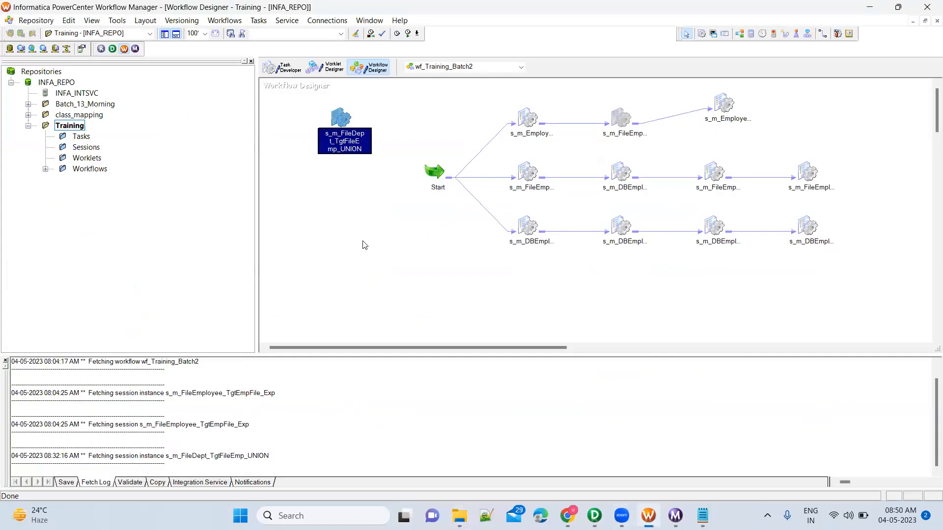
double_click(343, 122)
left_click(415, 123)
left_click(377, 246)
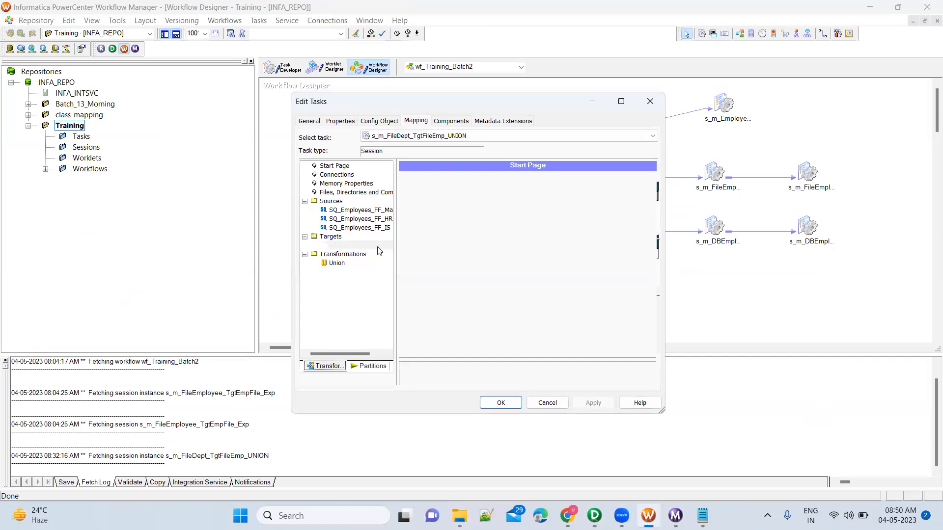
scroll(589, 346, "down", 5)
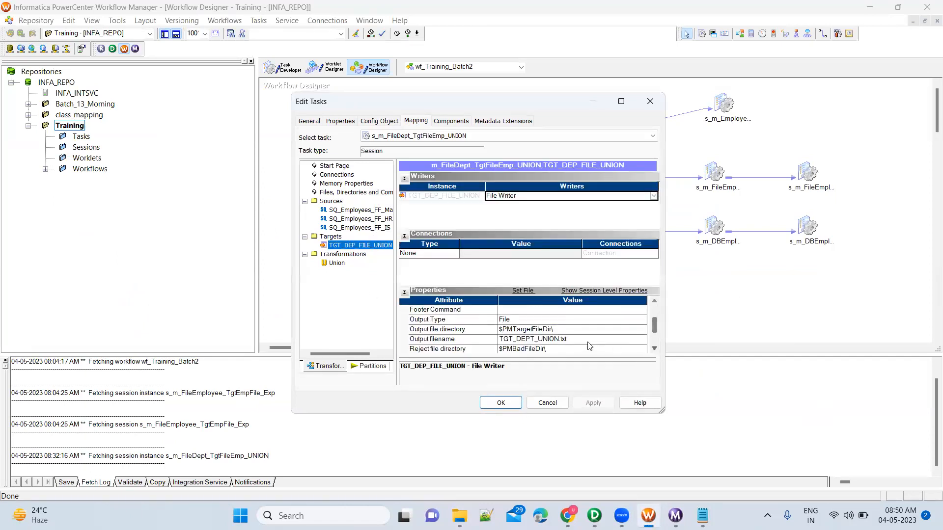
left_click(557, 339)
left_click_drag(558, 338, 625, 335)
key("Left")
type("_Test")
left_click(517, 403)
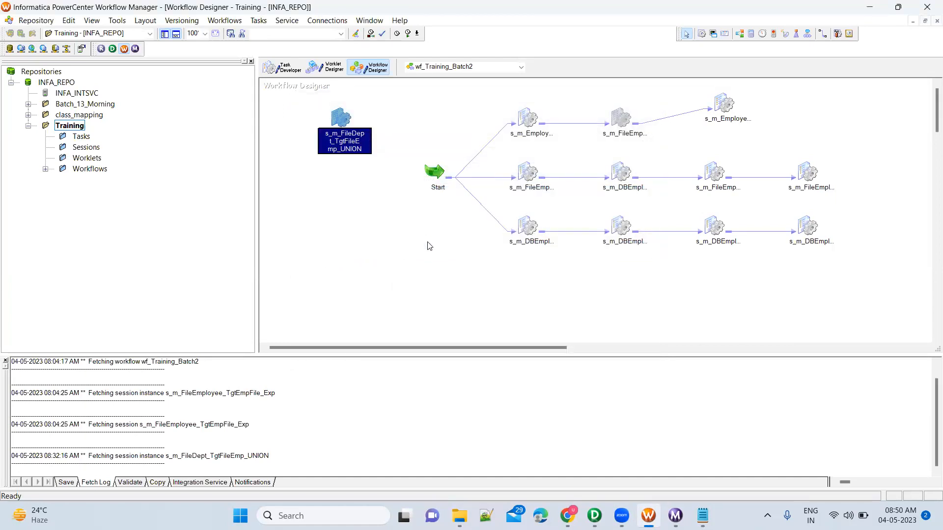
key("ctrl+s")
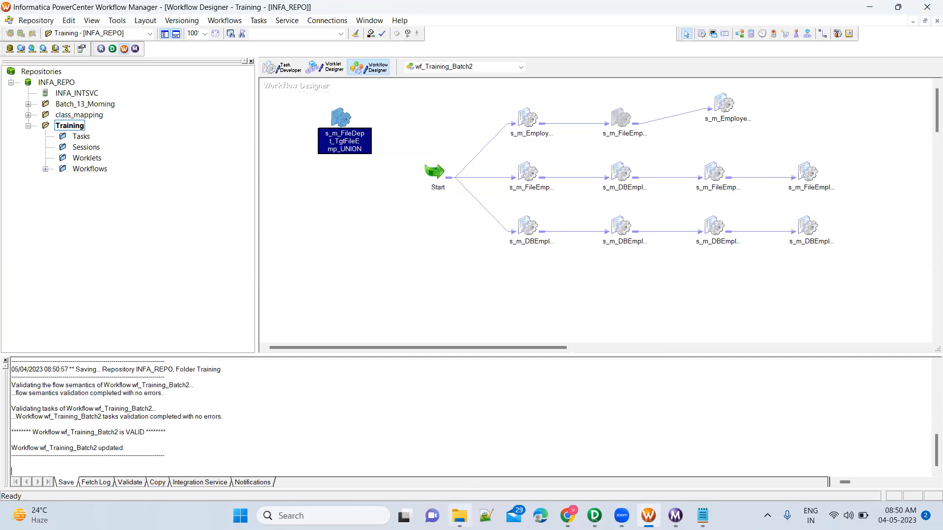
In File Explorer, refresh the TgtFiles folder to check its output files.
mouse_move(459, 516)
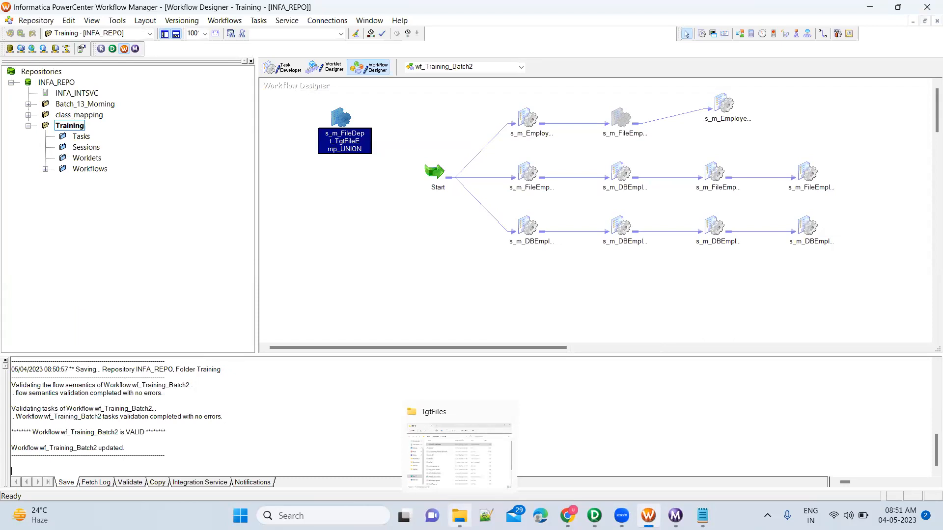
left_click(459, 454)
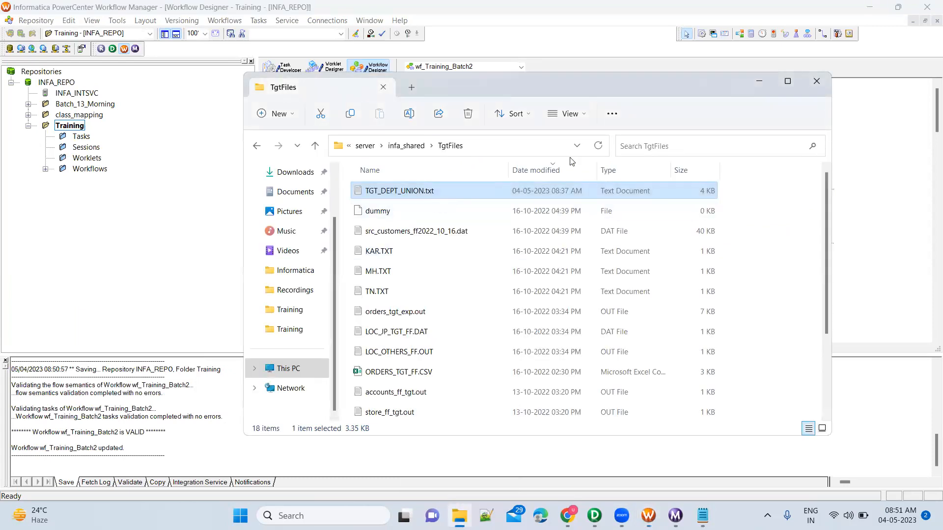
left_click(597, 153)
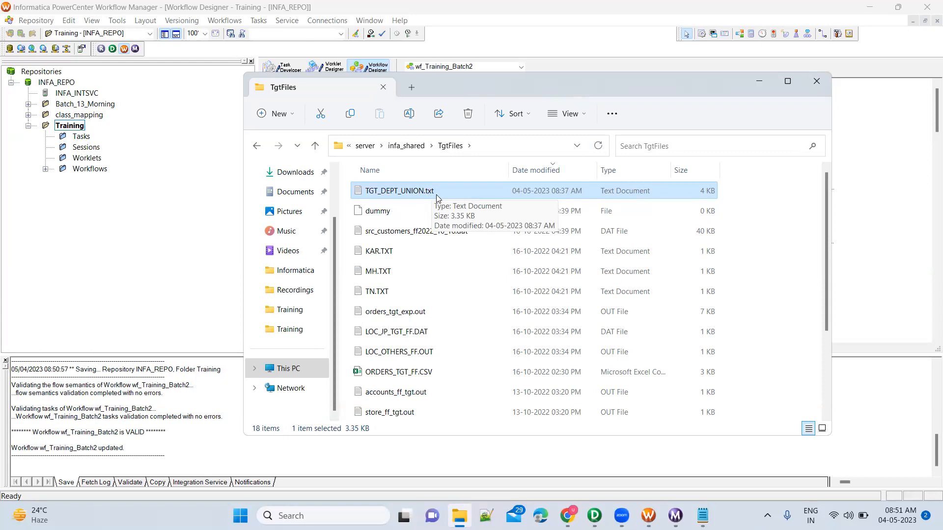
In Workflow Manager, open the s_m_FileDept_TgtFileEmp_UNION session's mapping settings and review the TGT_DEP_FILE_UNION target's output filename.
key("alt+Tab")
double_click(339, 122)
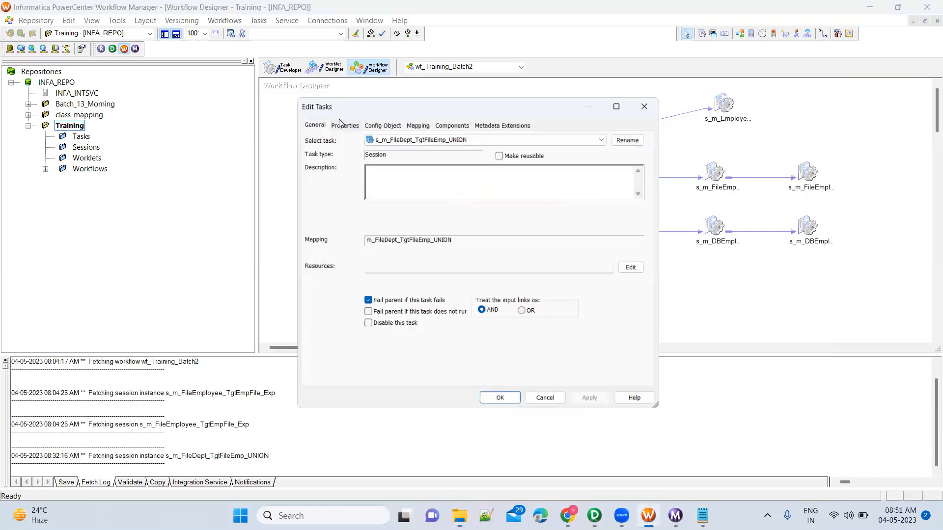
left_click(416, 120)
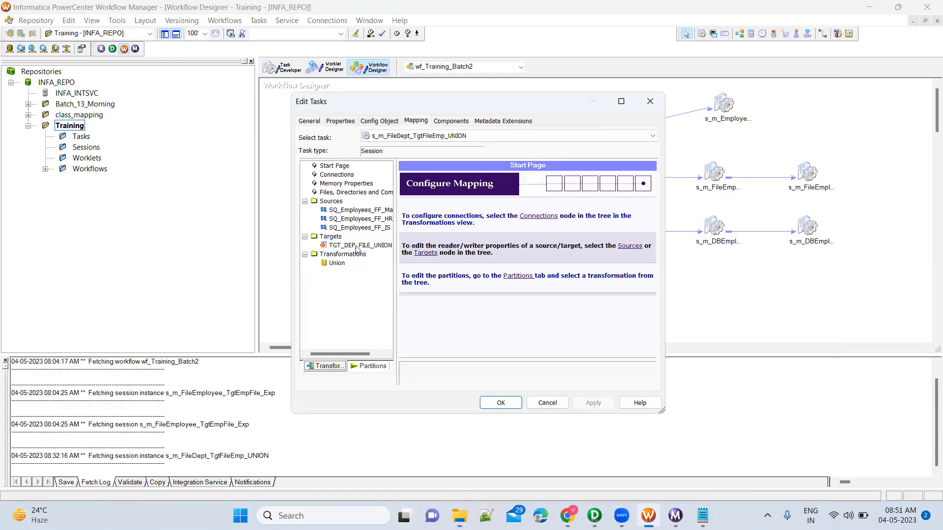
left_click(357, 245)
left_click(654, 349)
left_click(654, 348)
left_click(654, 348)
left_click(654, 348)
left_click(654, 349)
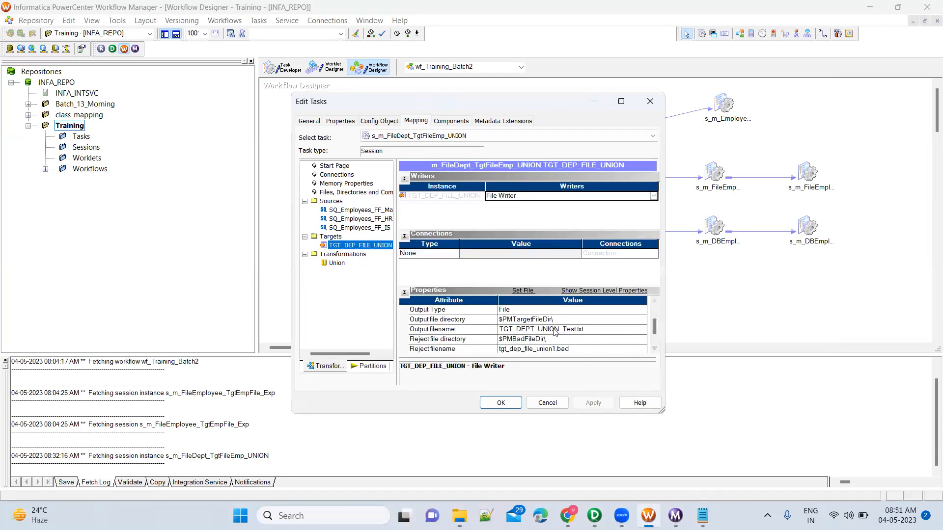
left_click(602, 332)
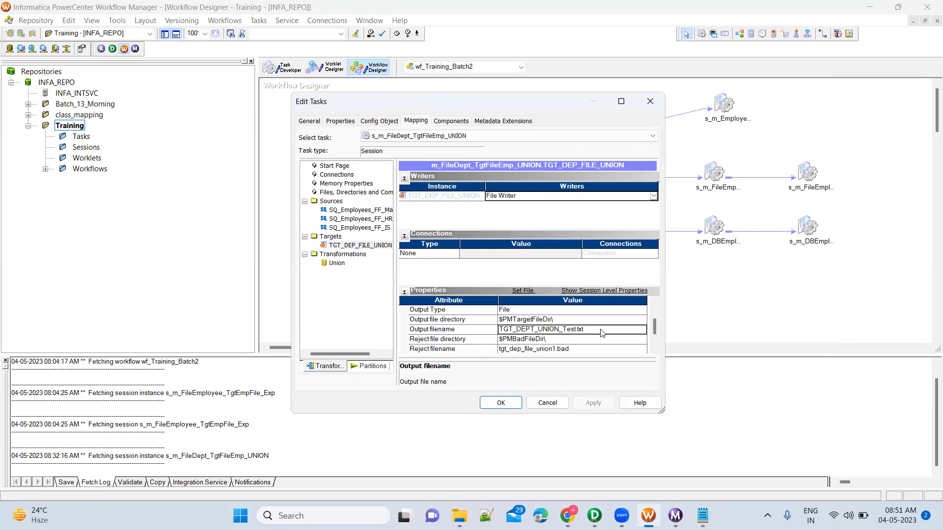
Compare the session's output filename with the files in the TgtFiles folder in File Explorer, and close the session settings without changes.
key("alt+Tab")
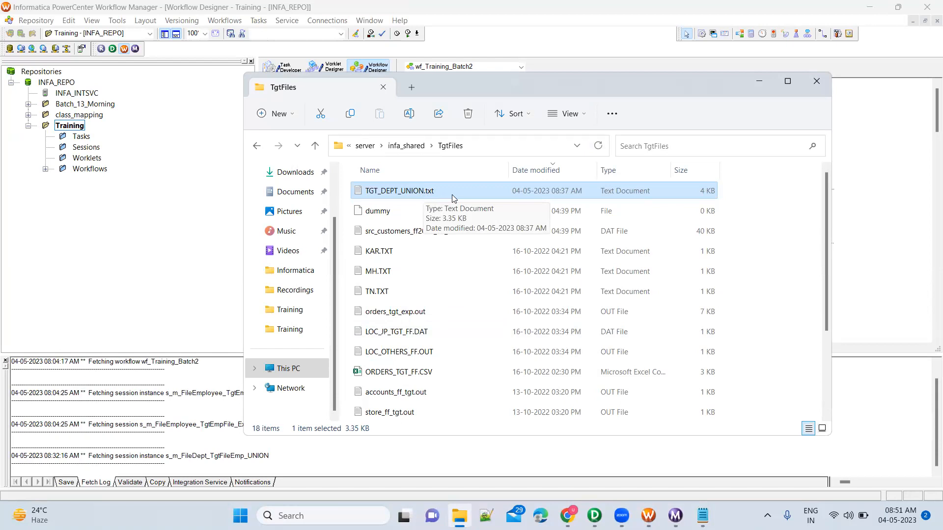
key("alt+Tab")
key("Escape")
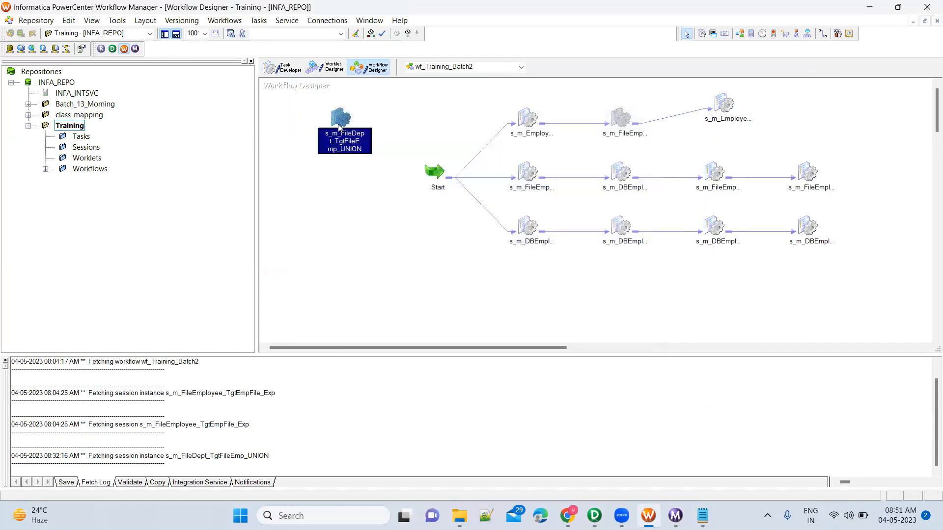
key("alt+Tab")
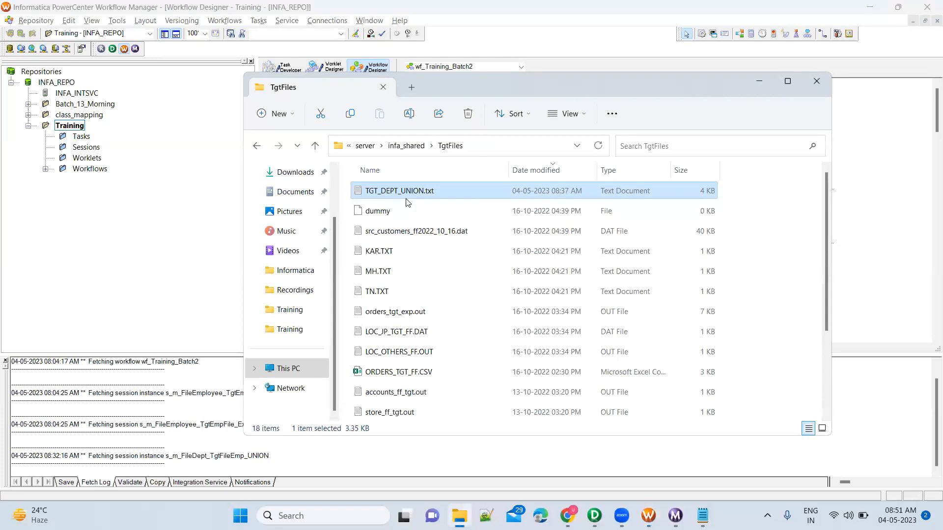
key("alt+Tab")
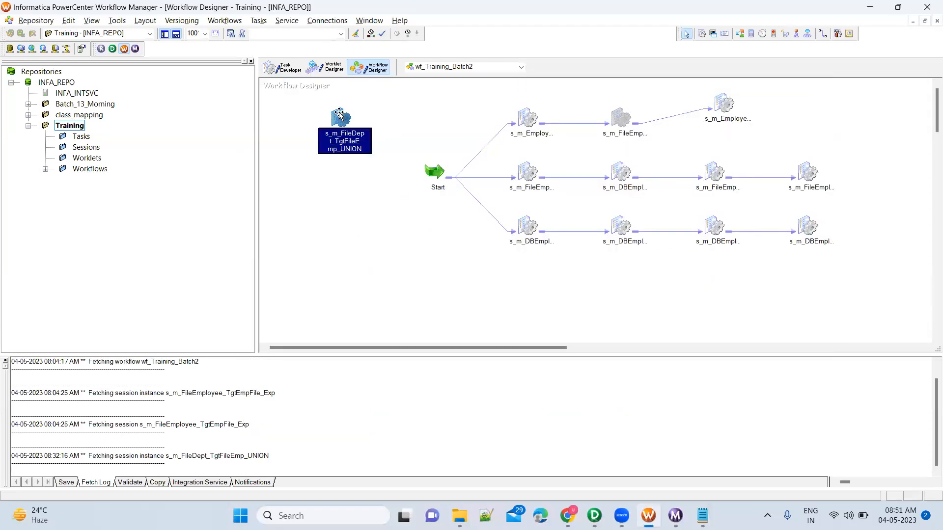
Switch to Designer and view the Union transformation and its target in the m_FileDept_TgtFileEmp_UNION mapping.
mouse_move(338, 123)
mouse_move(594, 515)
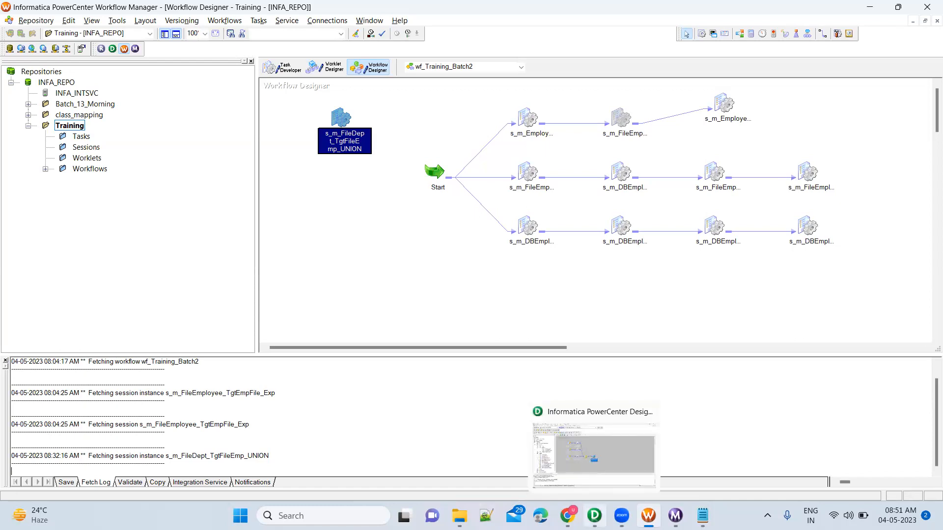
left_click(594, 454)
left_click_drag(440, 221, 532, 359)
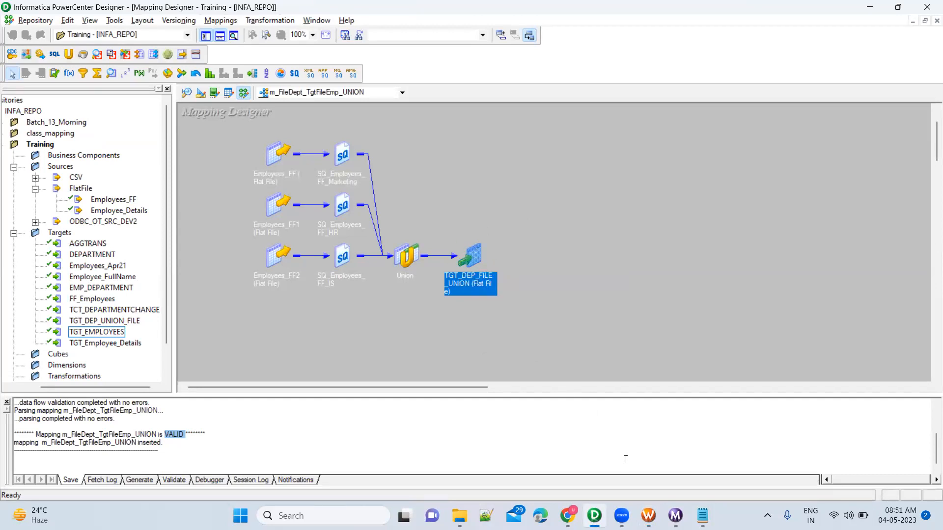
In Workflow Manager, start the s_m_FileDept_TgtFileEmp_UNION session task, and select TGT_DEPT_UNION_Test.txt in the TgtFiles folder in File Explorer.
left_click(648, 516)
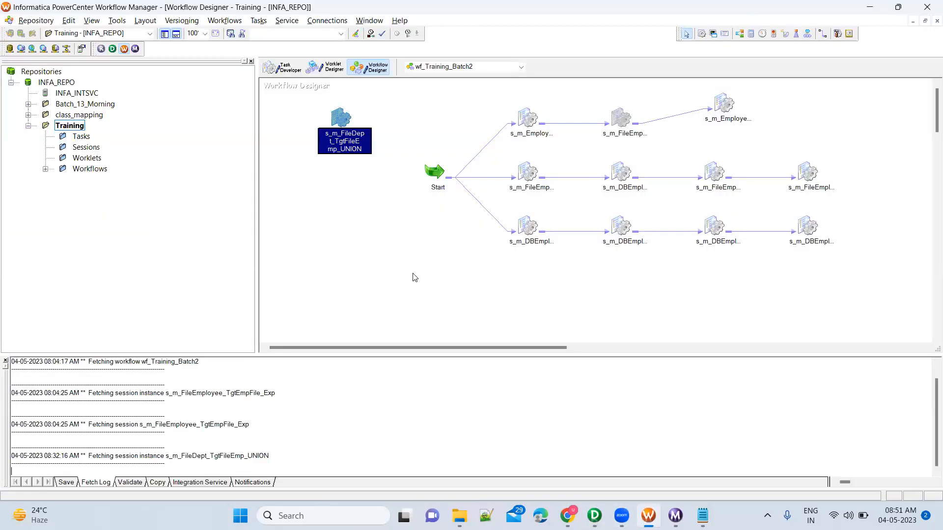
left_click(342, 124)
right_click(341, 124)
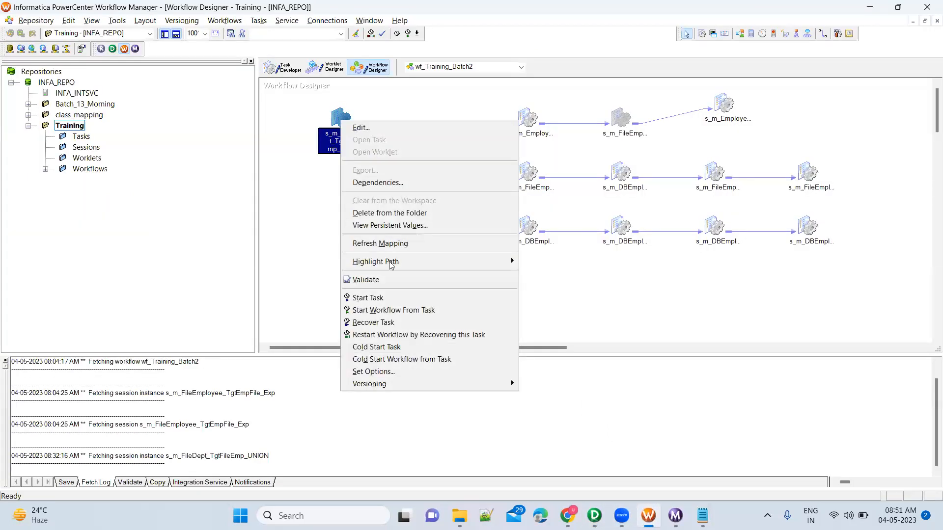
left_click(394, 298)
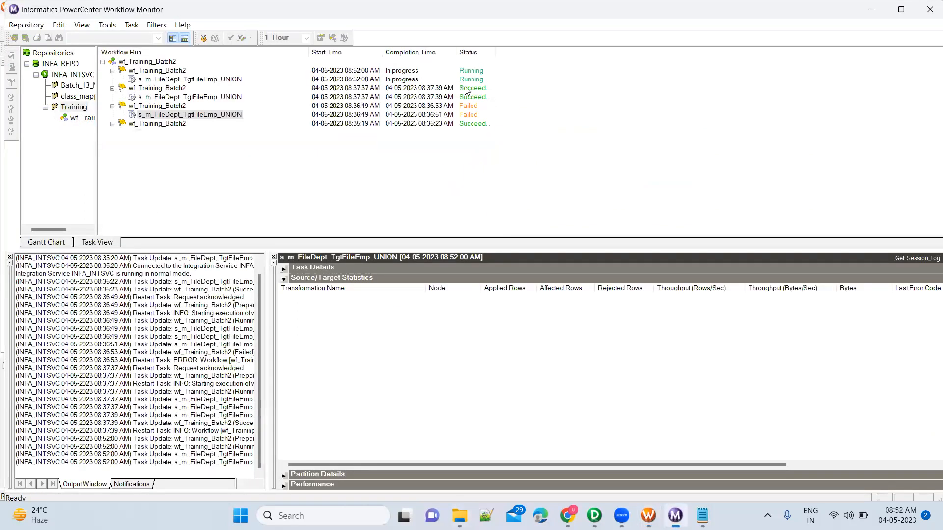
left_click(459, 516)
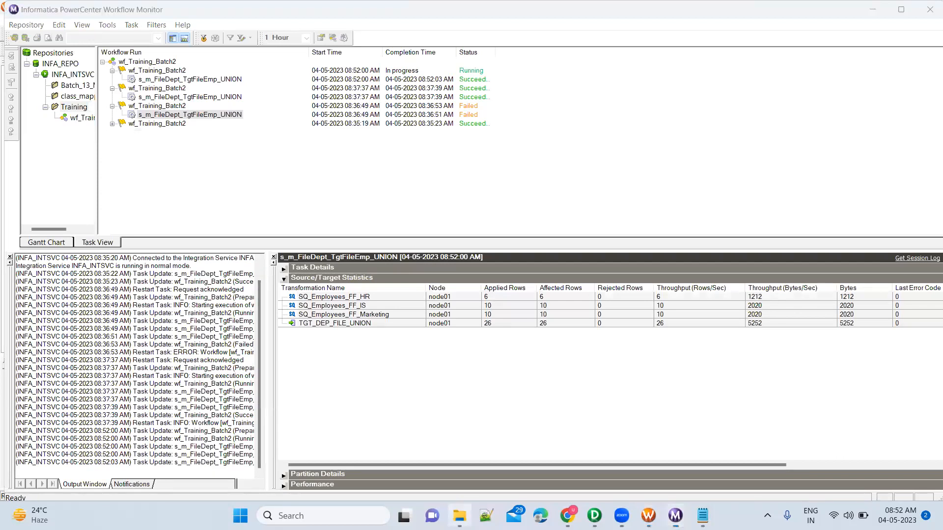
left_click(458, 195)
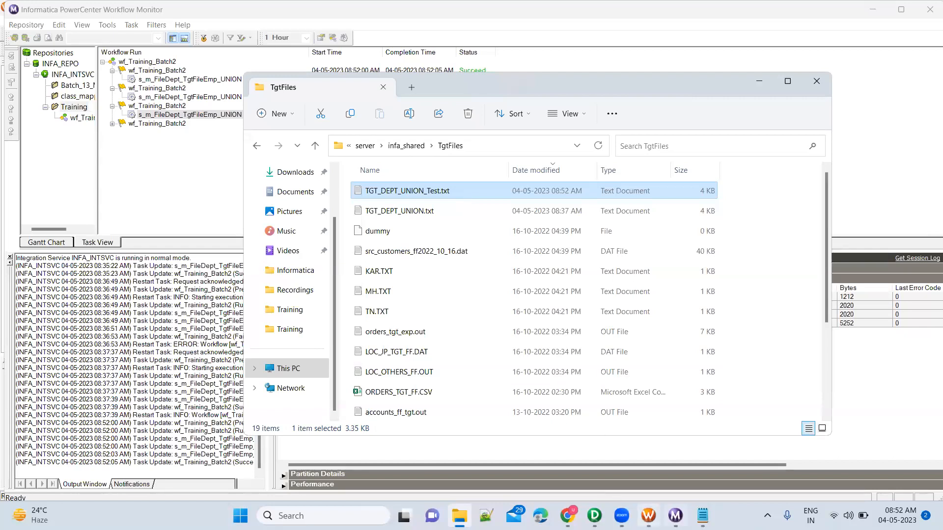
Back in Workflow Manager, recheck the output filename of the s_m_FileDept_TgtFileEmp_UNION session's target and close the settings without changes.
mouse_move(594, 515)
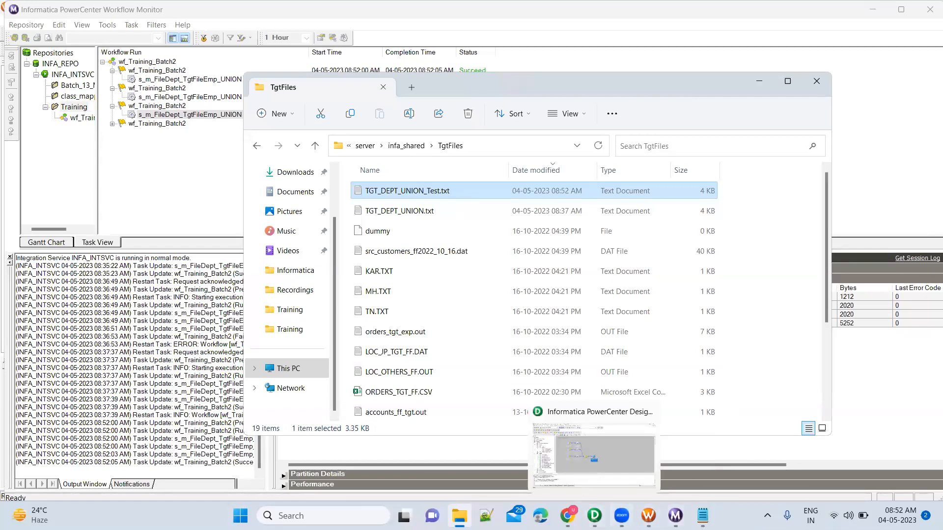
left_click(648, 515)
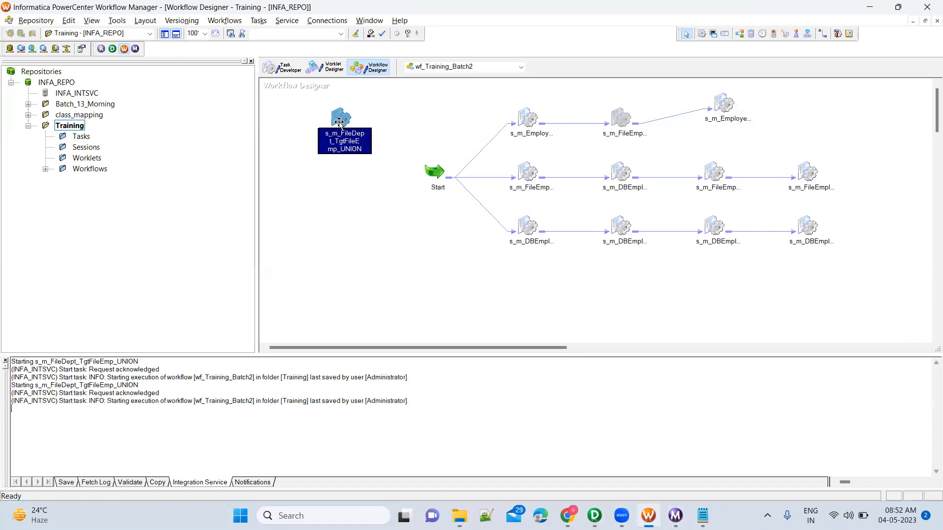
double_click(343, 130)
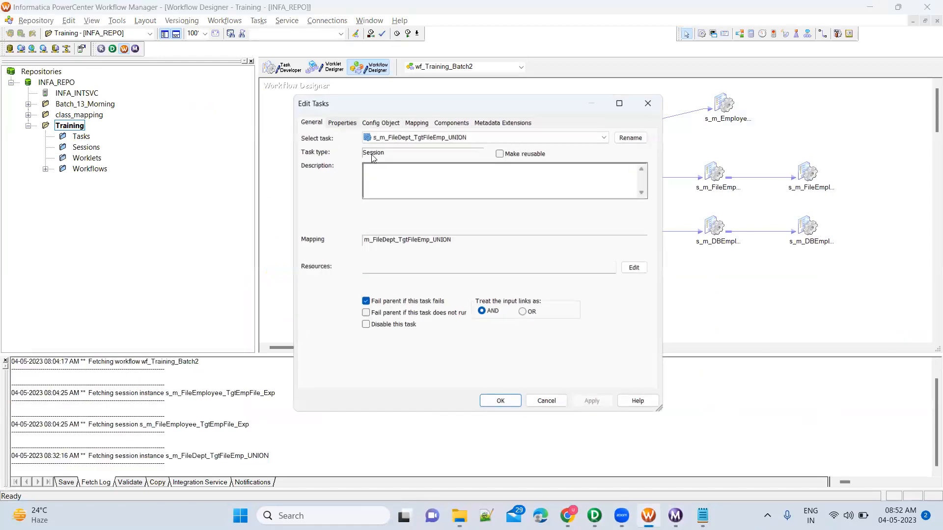
left_click(416, 121)
left_click(364, 246)
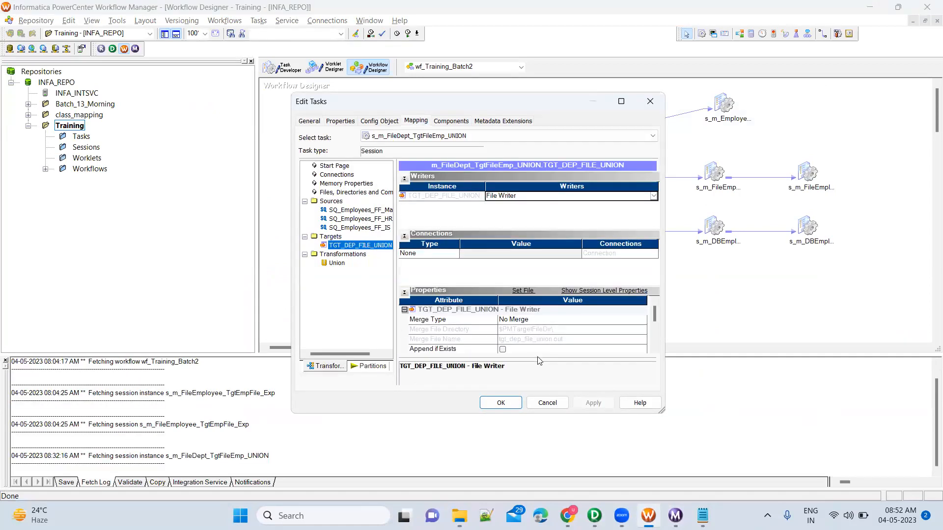
scroll(547, 346, "down", 3)
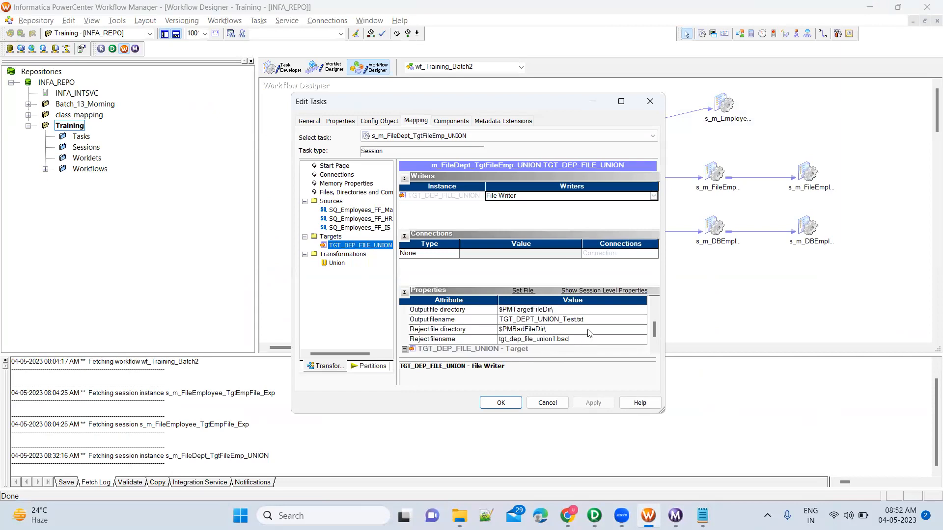
left_click(597, 321)
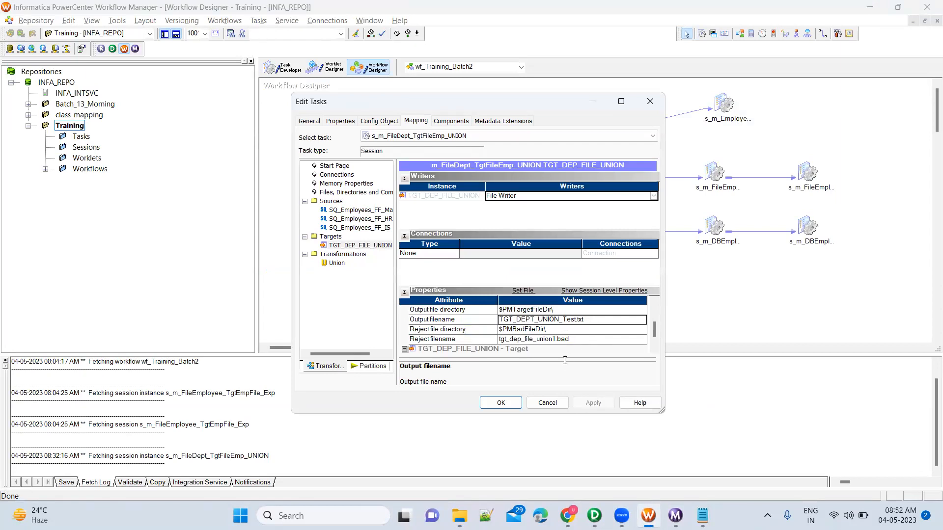
left_click(547, 403)
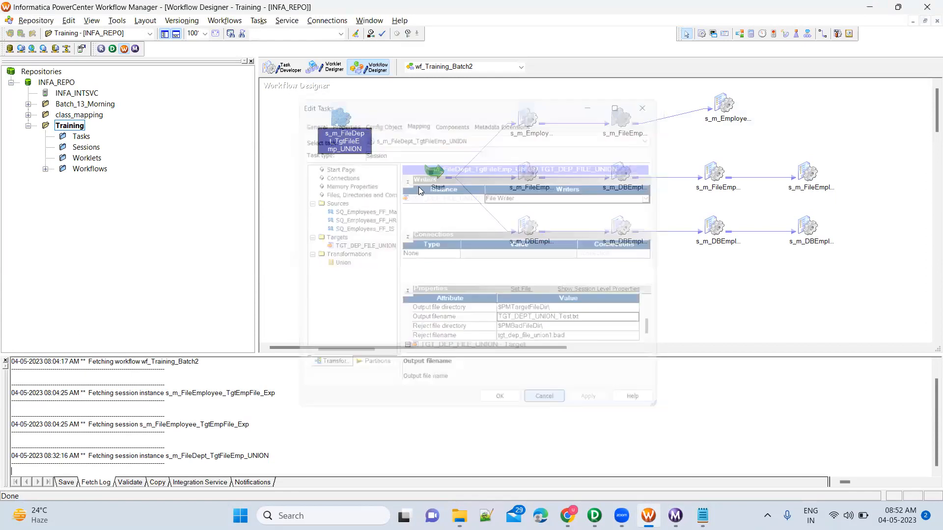
In Designer, move the TGT_DEP_FILE_UNION target farther to the right of the Union transformation in the mapping.
left_click(594, 515)
left_click_drag(437, 220, 528, 351)
left_click_drag(385, 226, 422, 282)
left_click_drag(434, 224, 533, 331)
left_click_drag(474, 257, 636, 249)
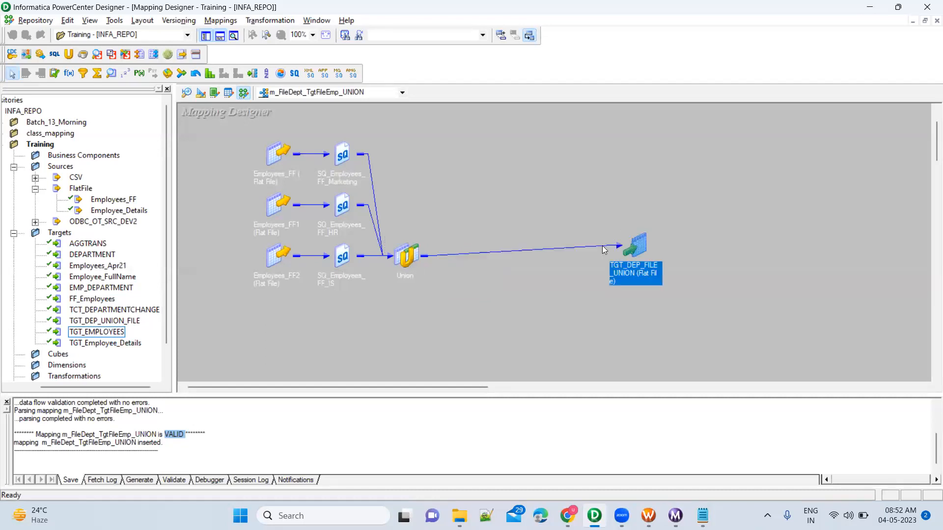
Expand the Union transformation, inspect its ports and links, and collapse it back to an icon.
double_click(407, 254)
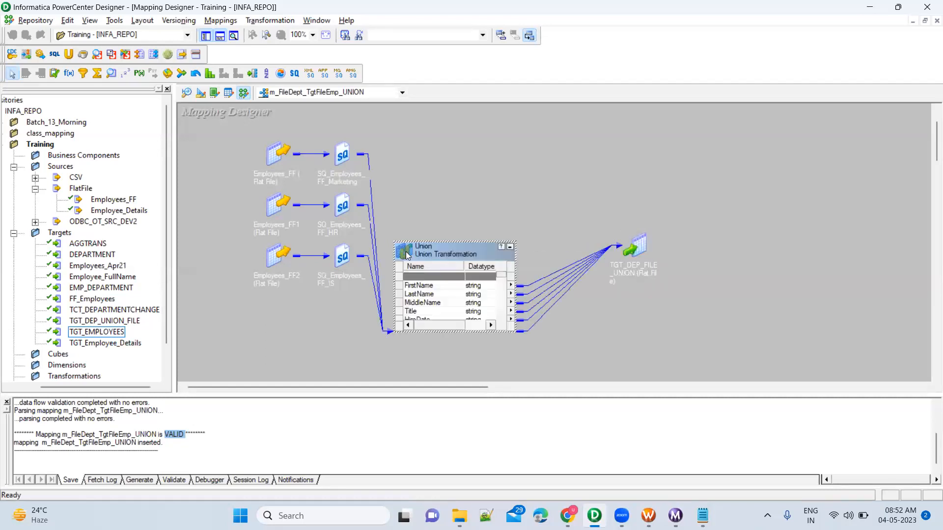
left_click(438, 285)
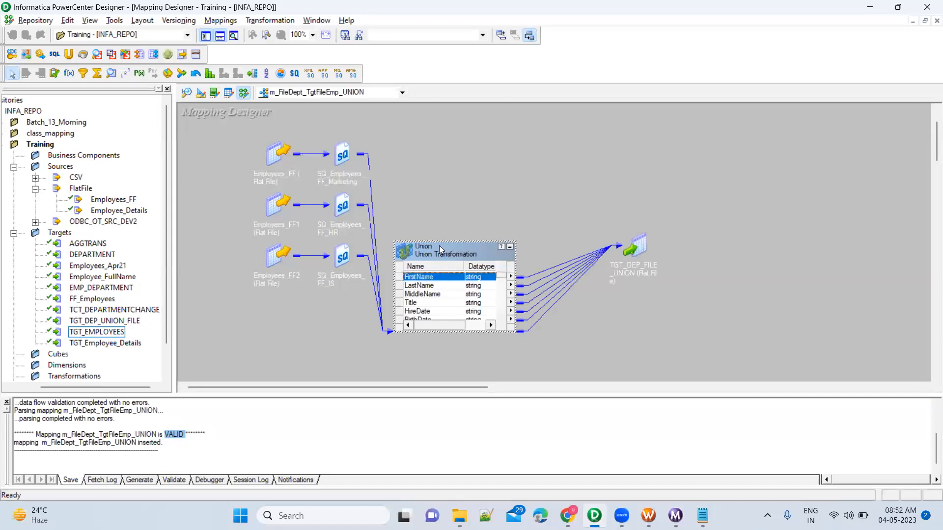
left_click_drag(381, 216, 530, 362)
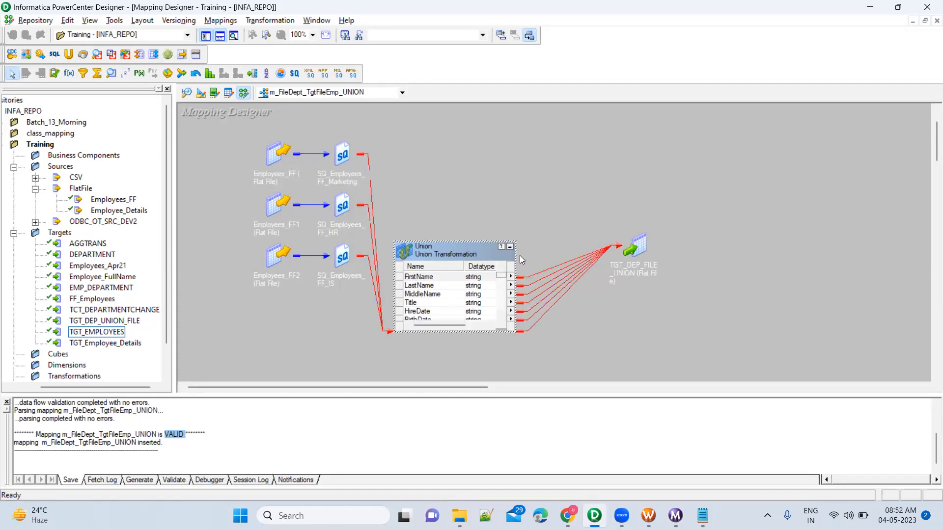
left_click(509, 246)
Open the m_FileDept_TgtFileDept_FileIndirect mapping in the Mapping Designer.
left_click(402, 92)
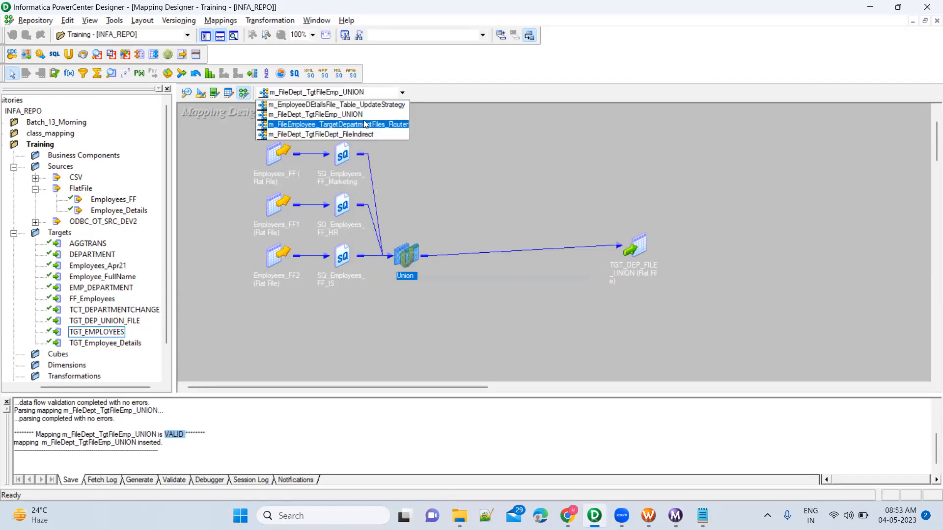
left_click(366, 134)
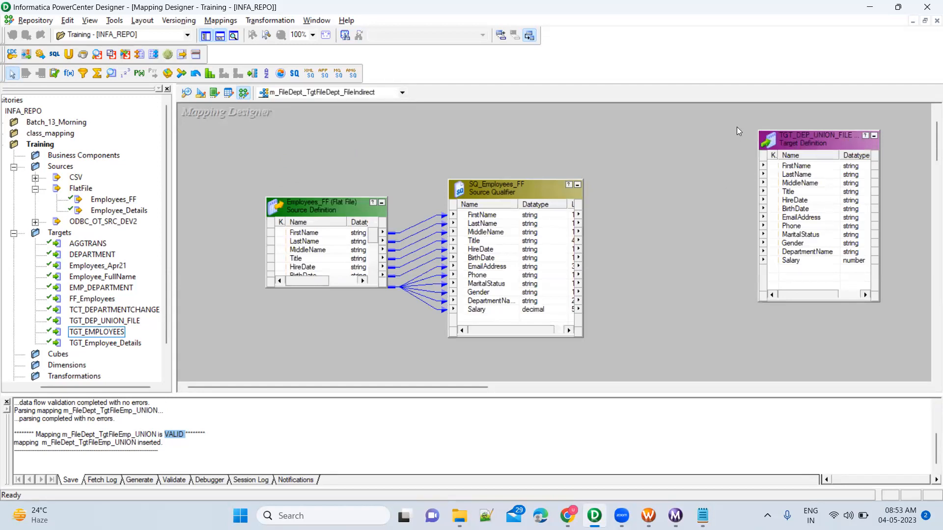
left_click_drag(737, 119, 885, 306)
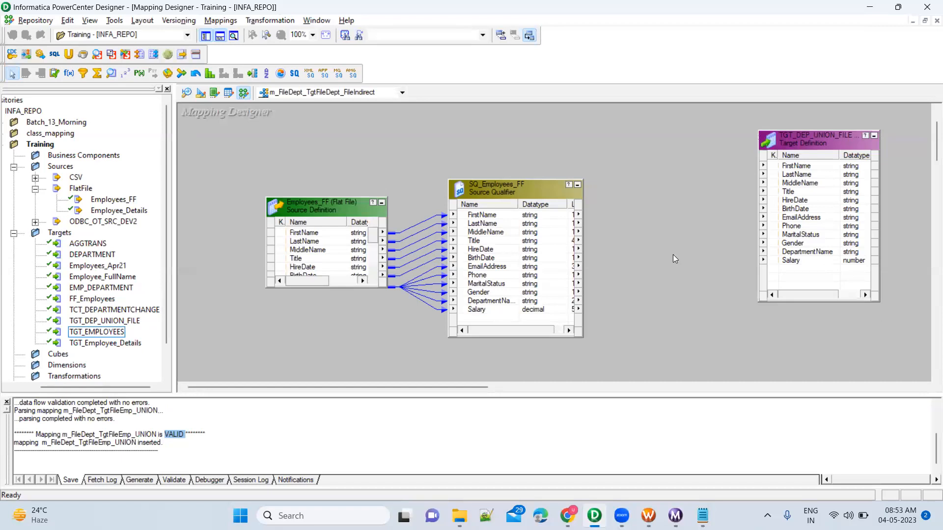
Rename the TGT_DEP_UNION_FILE target definition in the mapping to TGT_DEP_FILE_INDIRECT_FILE.
left_click(794, 143)
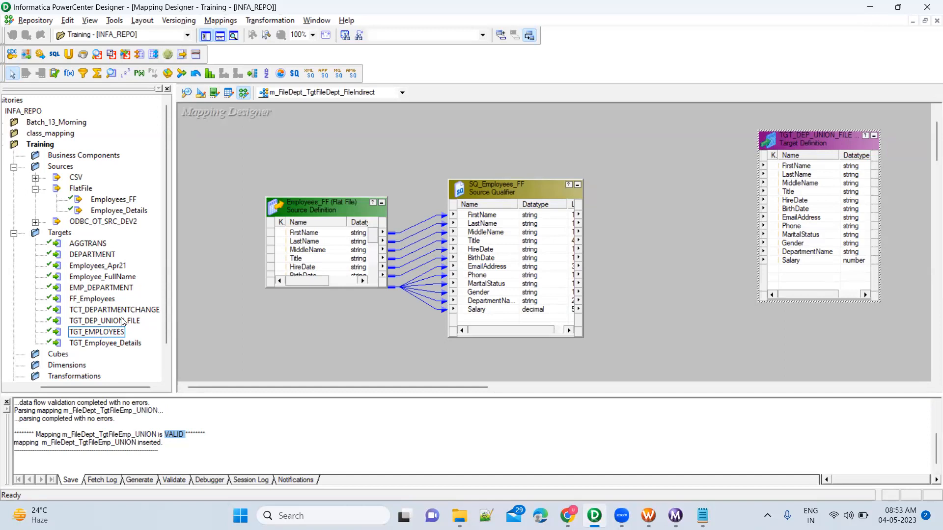
double_click(822, 140)
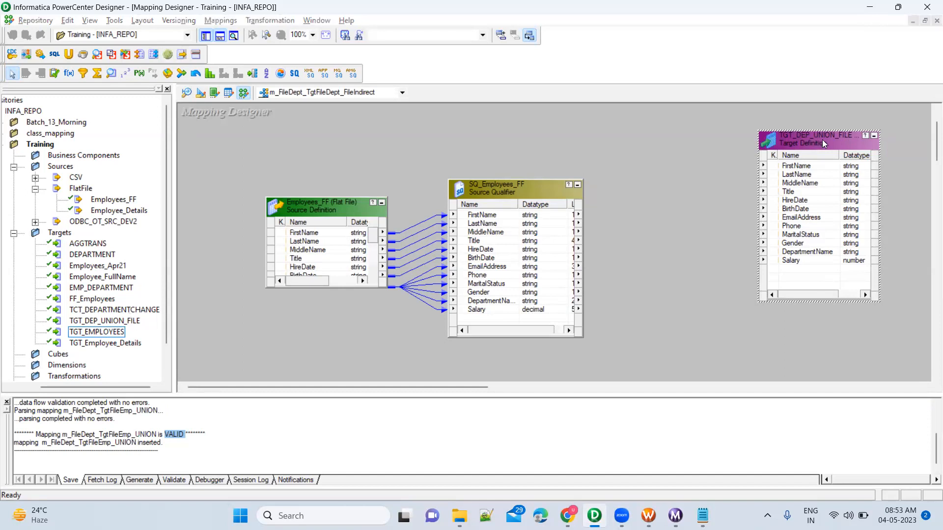
left_click(885, 91)
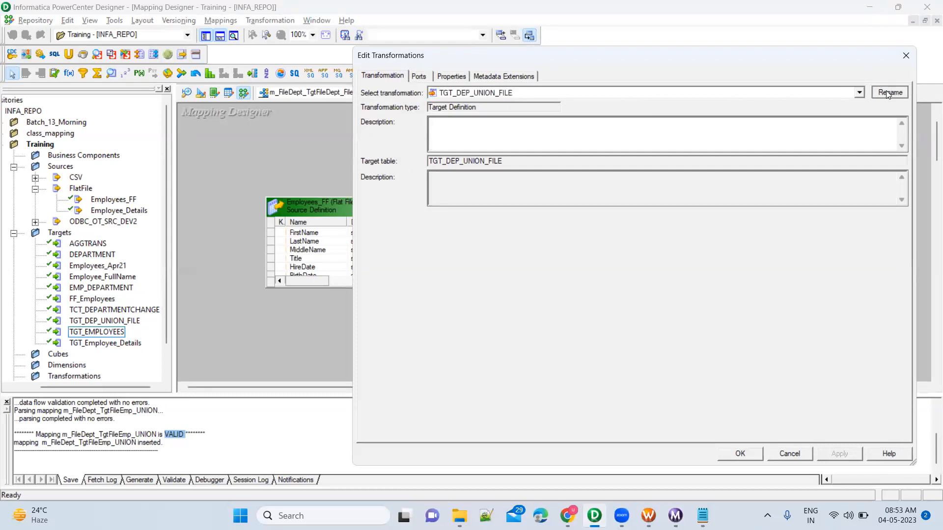
left_click(573, 264)
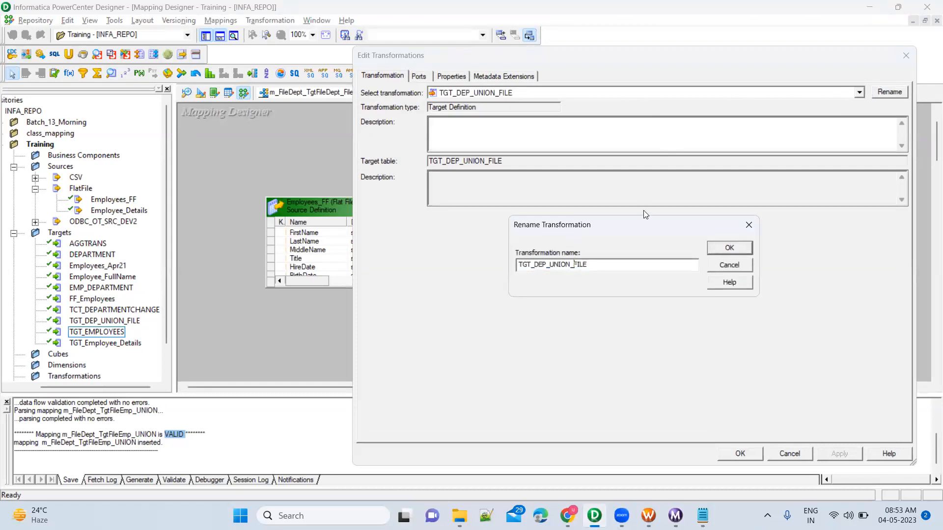
key("shift+Left")
key("shift+Left")
key("shift+Left")
key("shift+Left")
key("shift+Left")
type("INDIRECT")
left_click(550, 265)
type("FILE_")
left_click(729, 248)
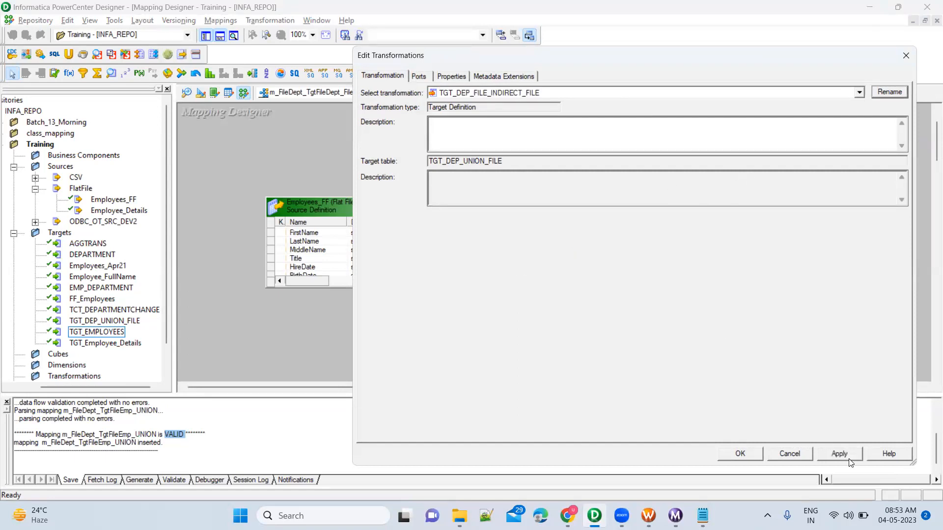
left_click(742, 455)
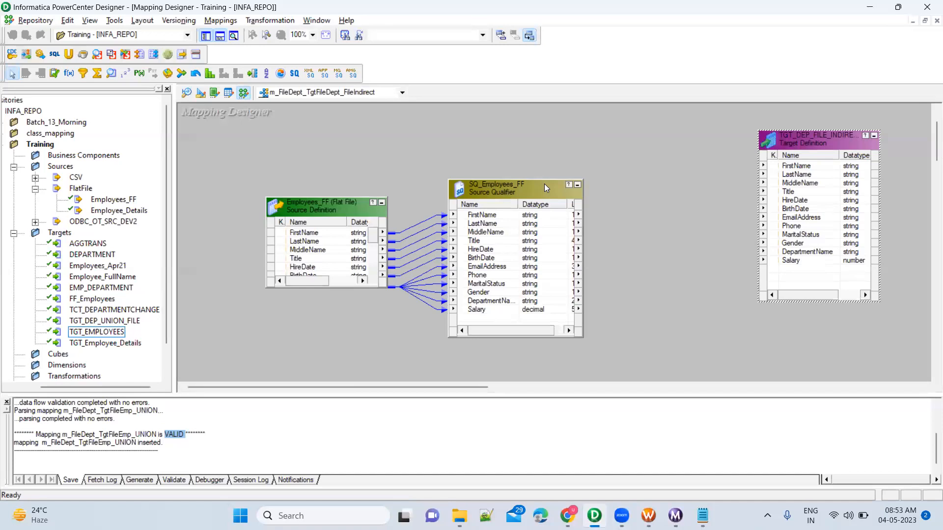
Collapse the SQ_Employees_FF source qualifier and the Employees_FF source definition to icons.
left_click(578, 184)
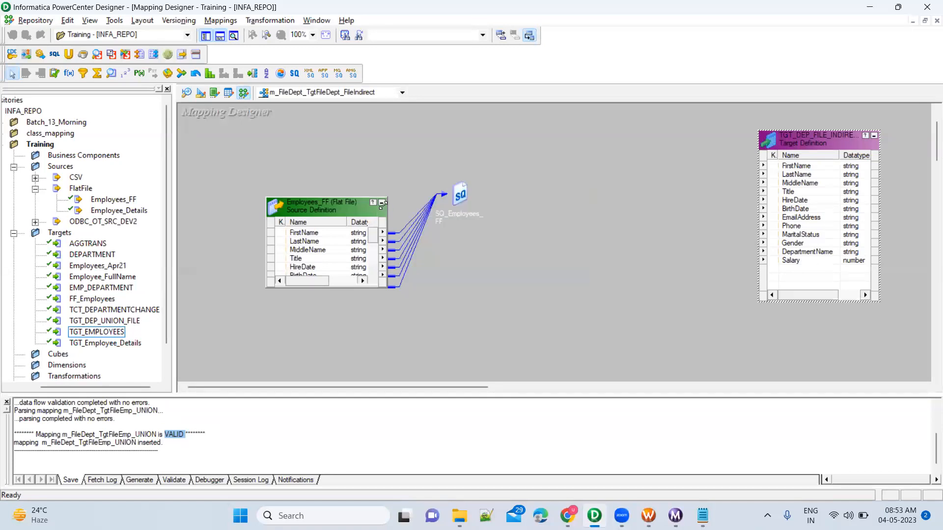
left_click(381, 203)
left_click_drag(252, 177, 524, 283)
left_click_drag(408, 155, 486, 260)
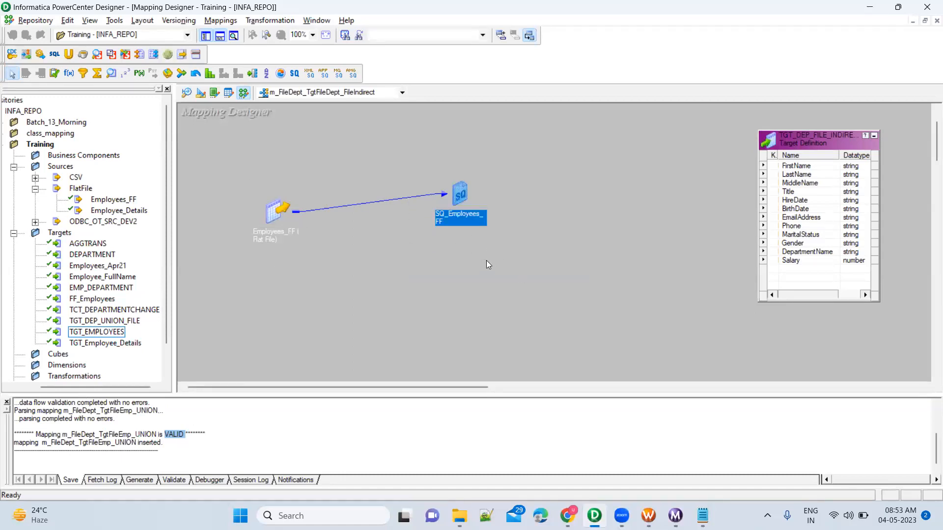
left_click(365, 171)
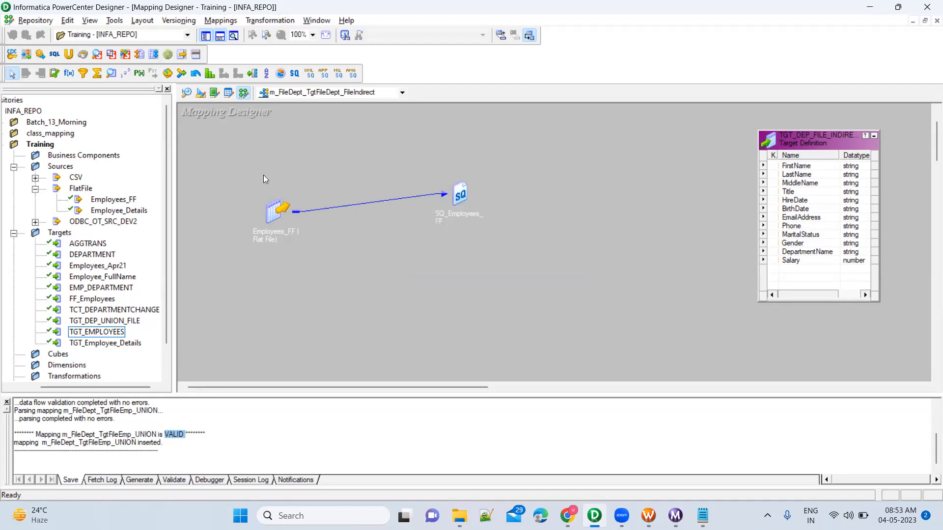
left_click_drag(249, 174, 499, 268)
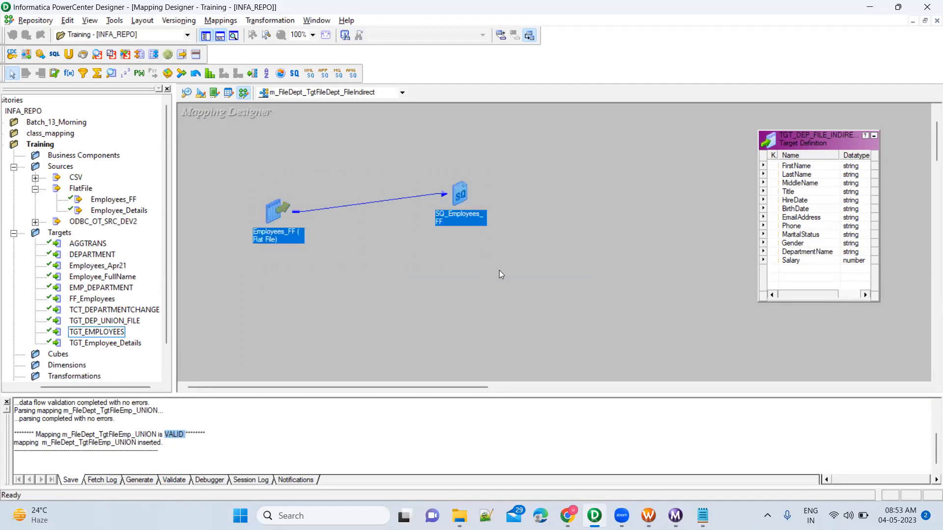
left_click(499, 270)
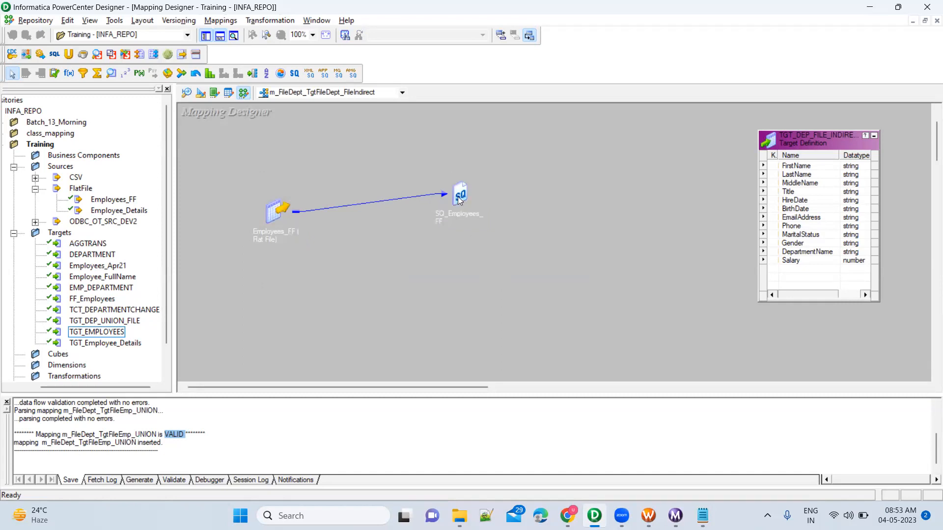
left_click_drag(231, 169, 517, 283)
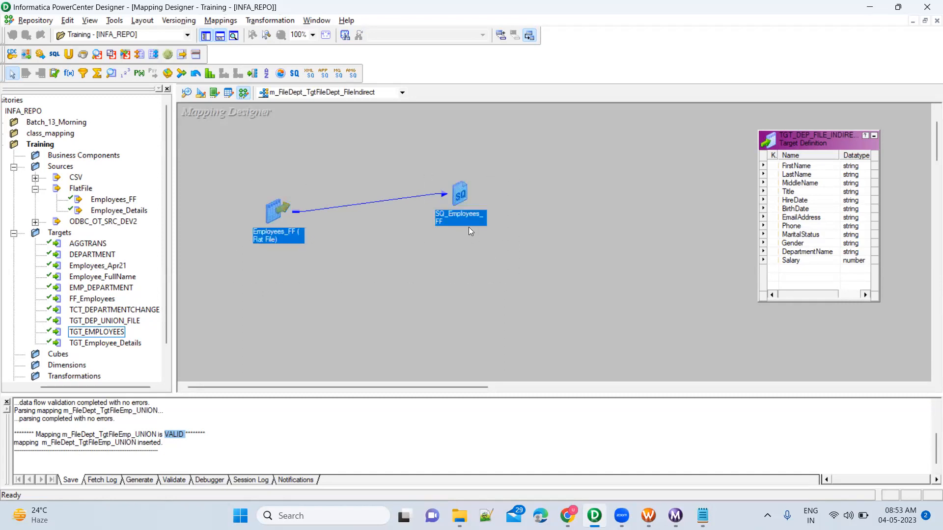
Expand the SQ_Employees_FF source qualifier and link all its ports, FirstName through Salary, to the matching ports of the indirect-file target.
double_click(460, 197)
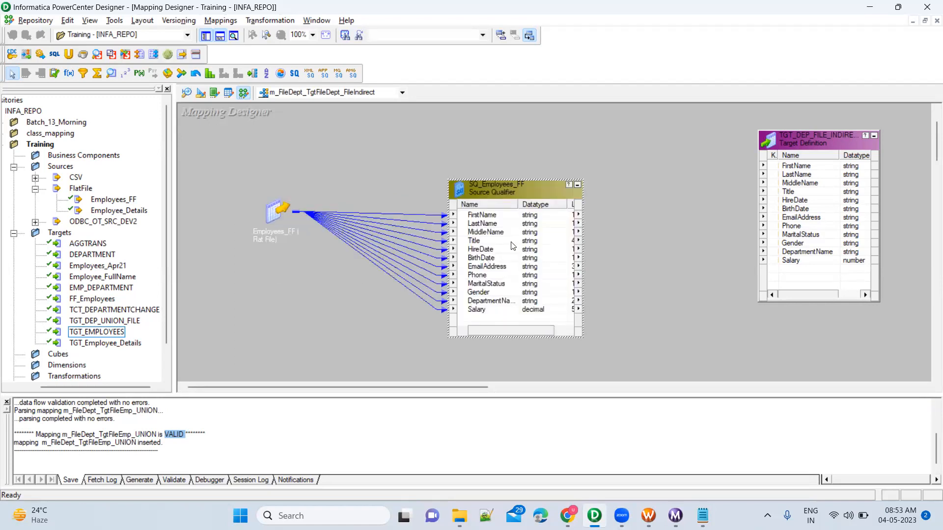
left_click_drag(652, 144, 691, 323)
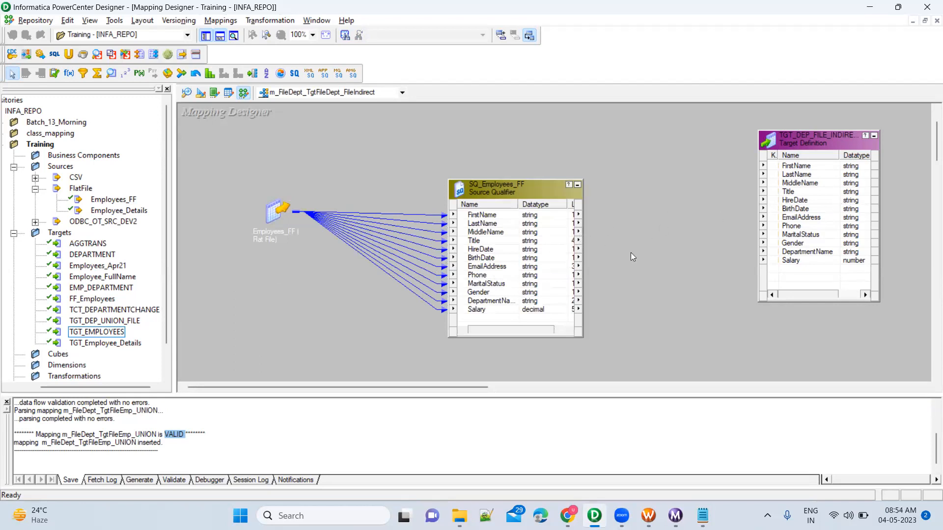
left_click(495, 218)
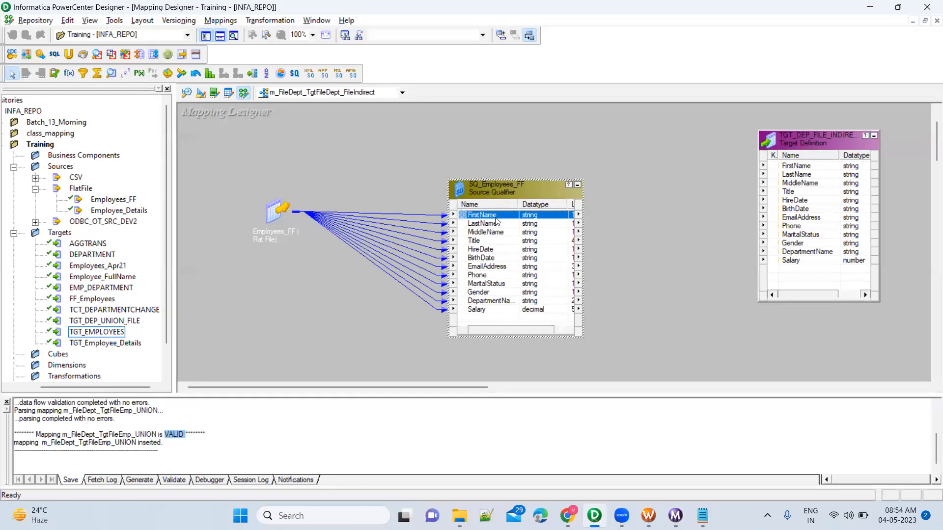
left_click(490, 310, "shift")
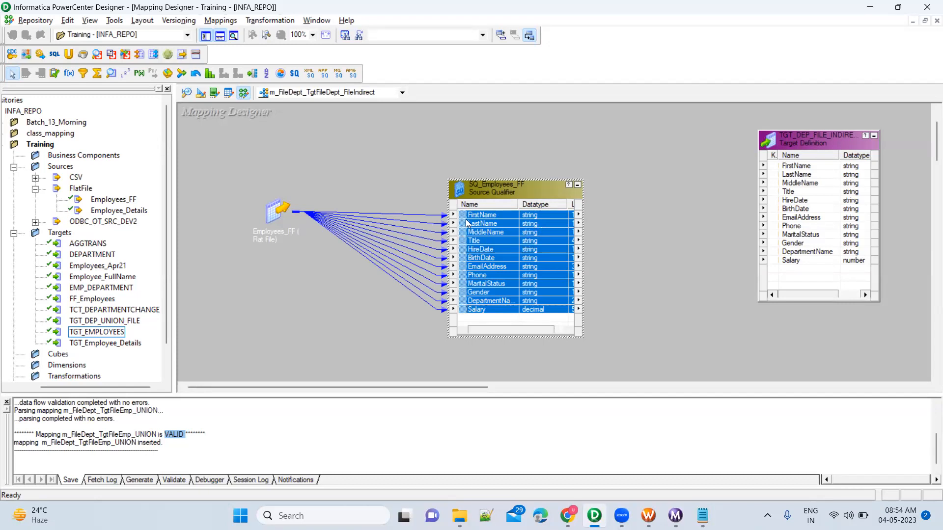
left_click_drag(462, 218, 798, 166)
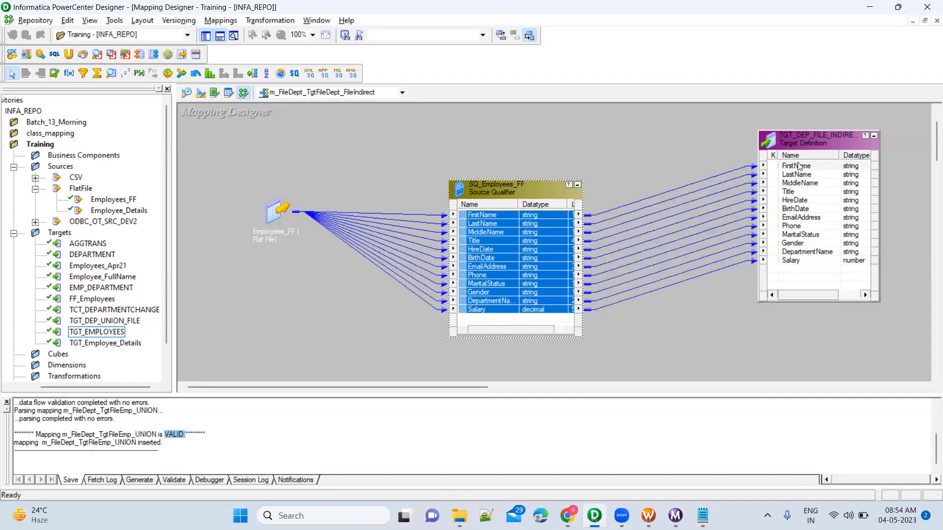
left_click(701, 153)
left_click_drag(724, 118, 905, 345)
left_click(717, 136)
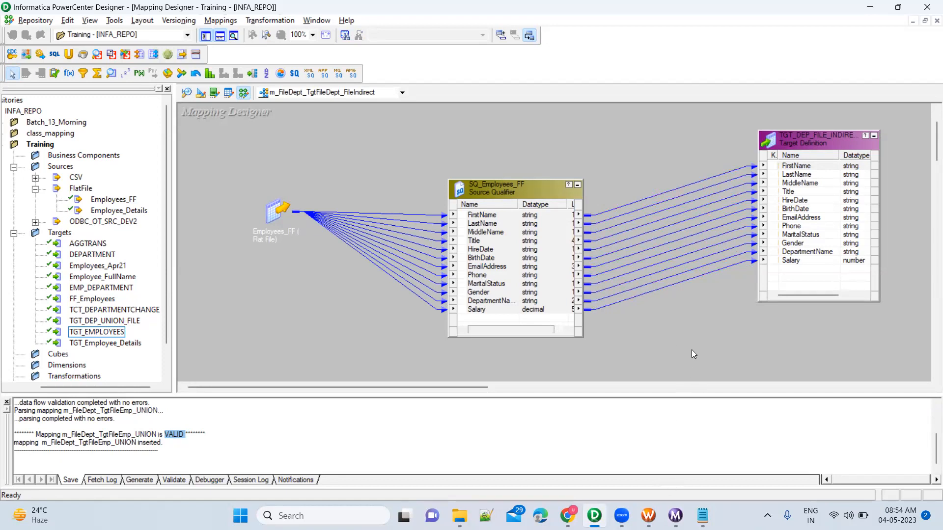
Find and launch SQL Developer.
key("super")
type("sql")
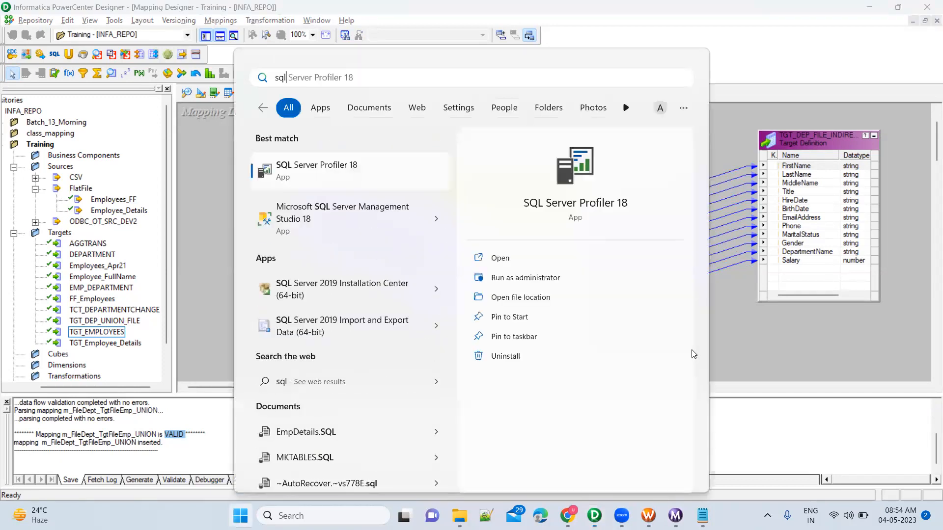
type("developer")
key("Return")
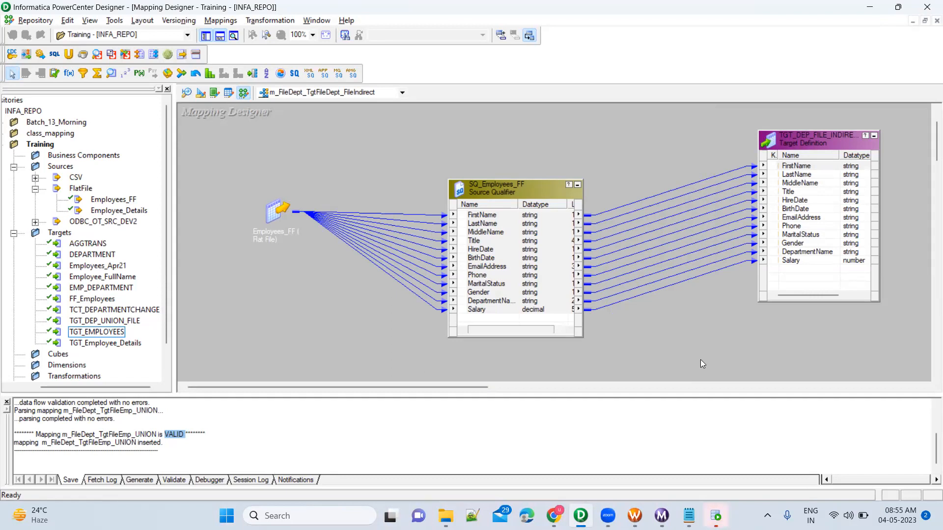
left_click_drag(250, 137, 624, 331)
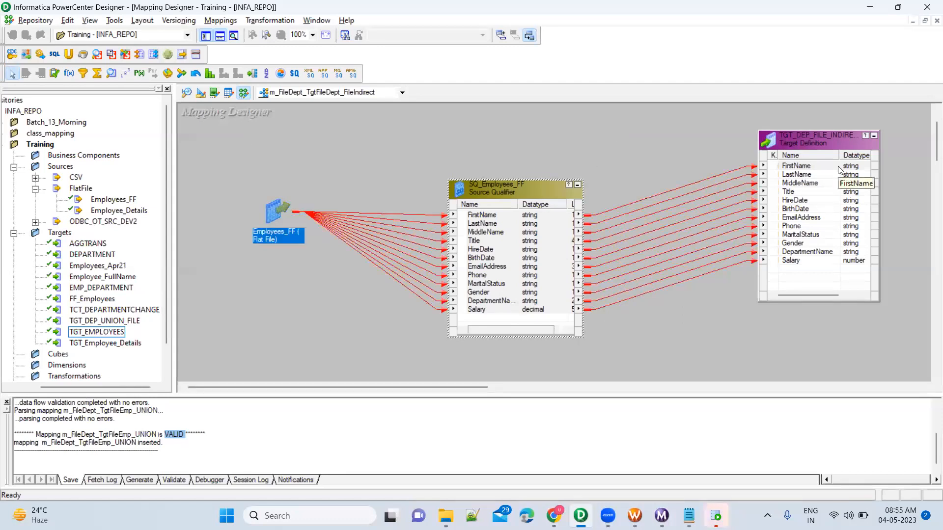
left_click_drag(678, 130, 702, 349)
left_click(702, 349)
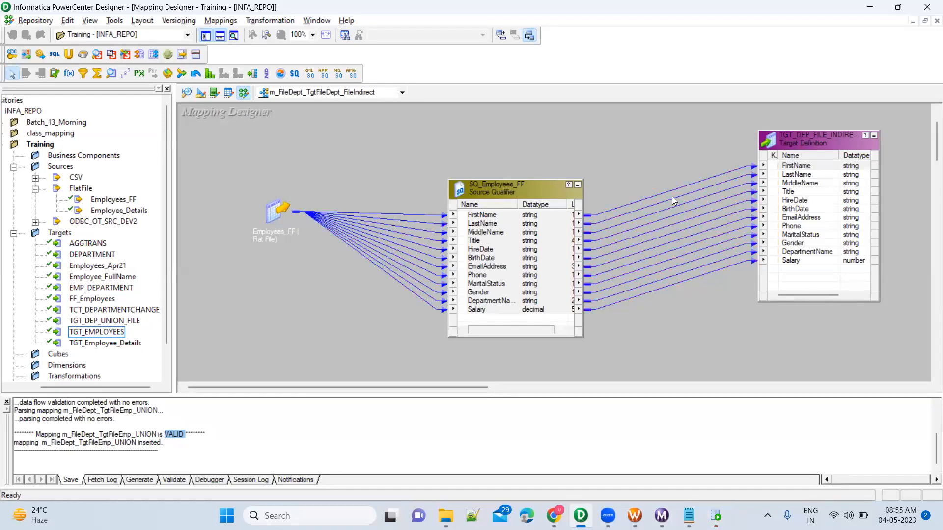
left_click_drag(662, 142, 686, 342)
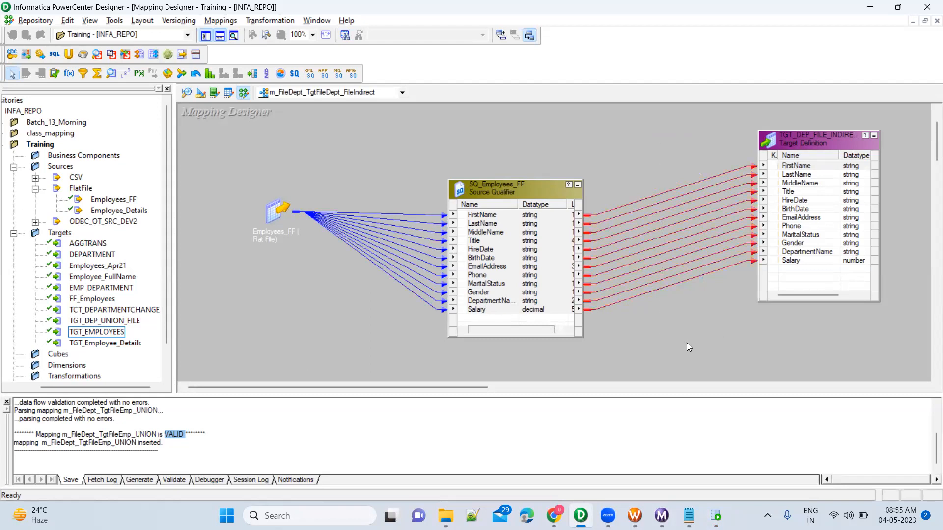
left_click(663, 143)
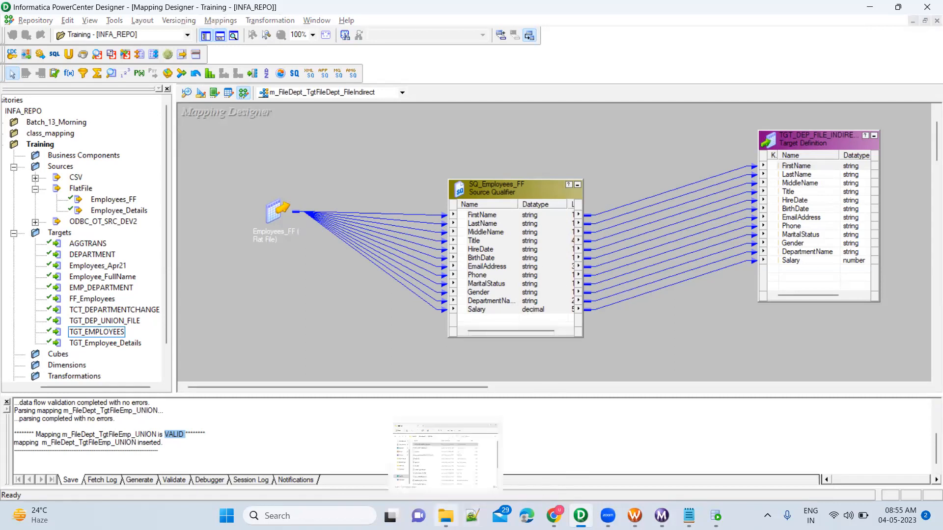
In File Explorer, copy Marketing.csv, InformationServices.csv and HumanResources.csv from the infa_shared\SrcFiles folder.
left_click(446, 515)
left_click(406, 145)
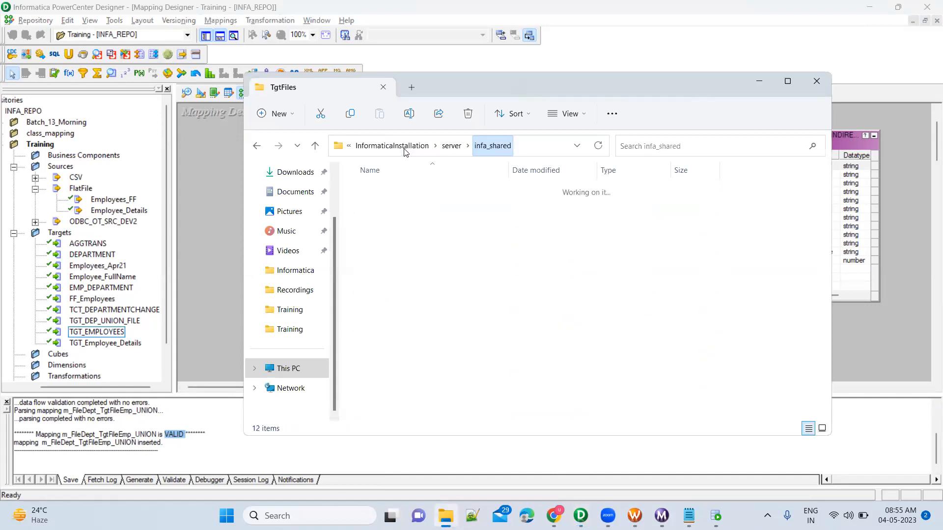
double_click(392, 334)
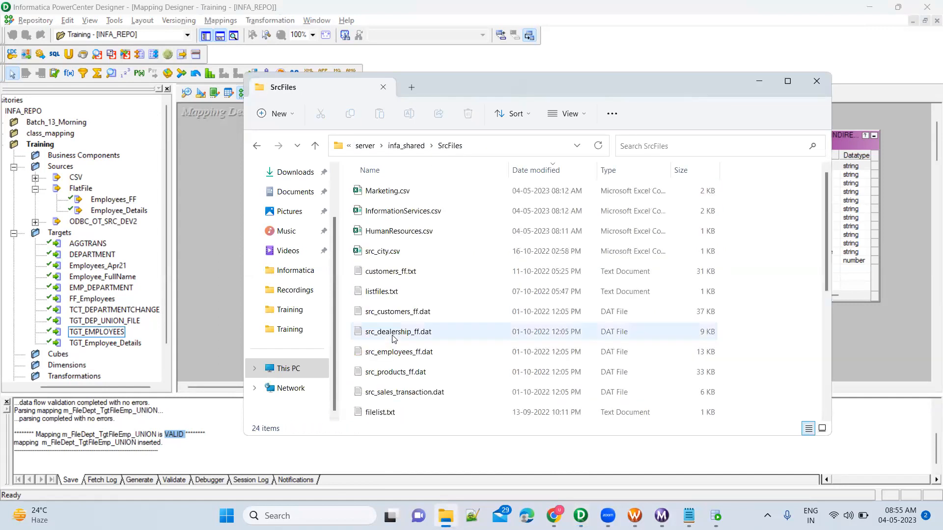
scroll(427, 337, "down", 4)
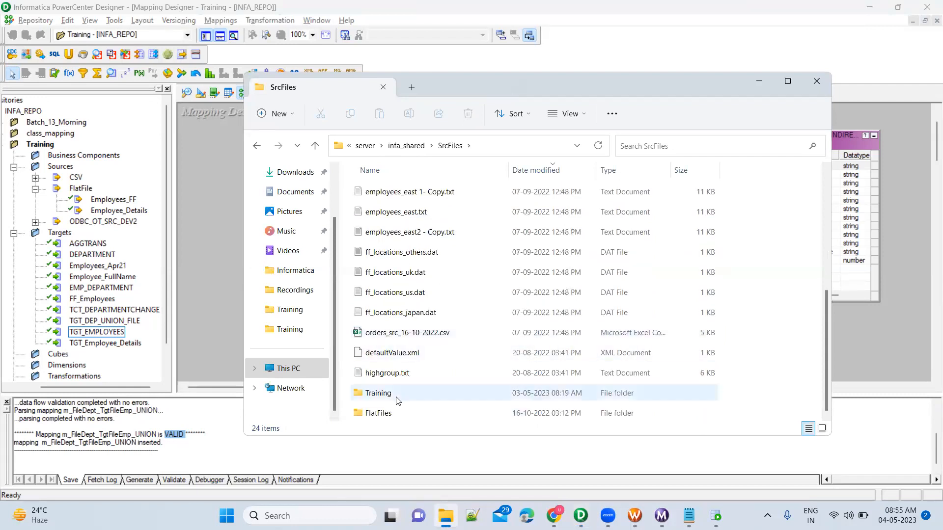
scroll(419, 224, "up", 3)
scroll(419, 224, "up", 1)
left_click(393, 193)
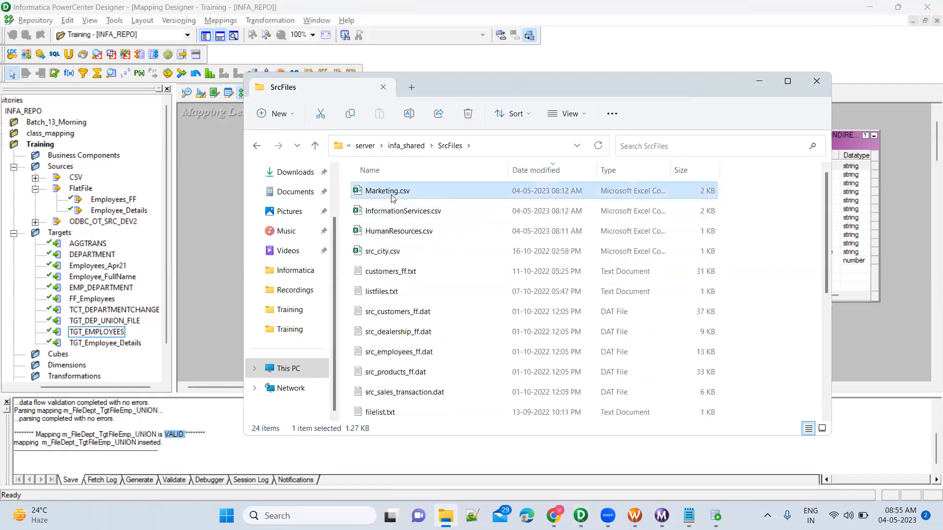
left_click(394, 241, "shift")
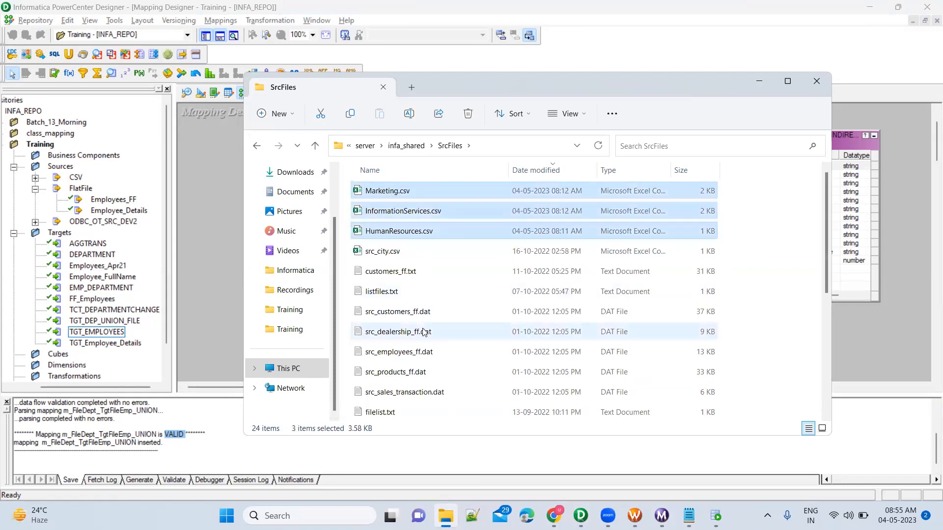
Create a folder named FileIndirect in SrcFiles\Training and paste the three copied department CSV files into it.
scroll(395, 390, "down", 4)
double_click(378, 392)
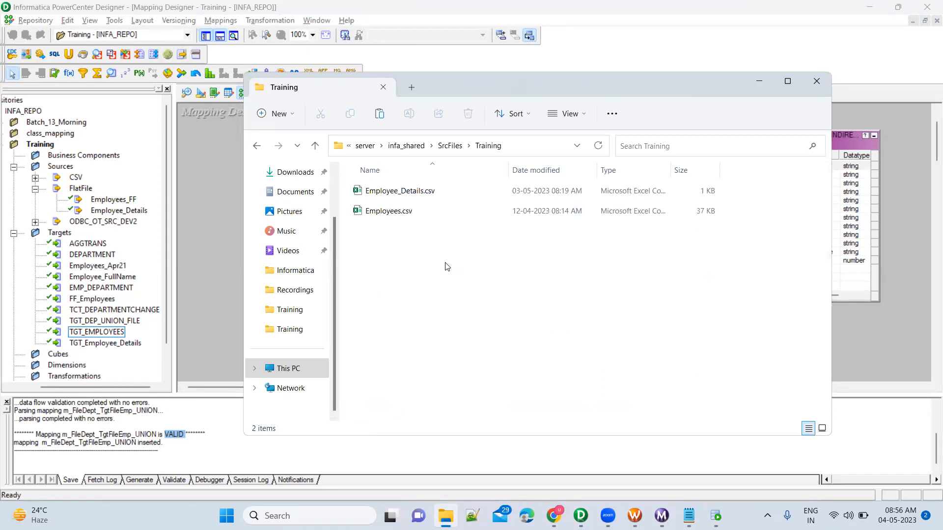
key("ctrl+shift+n")
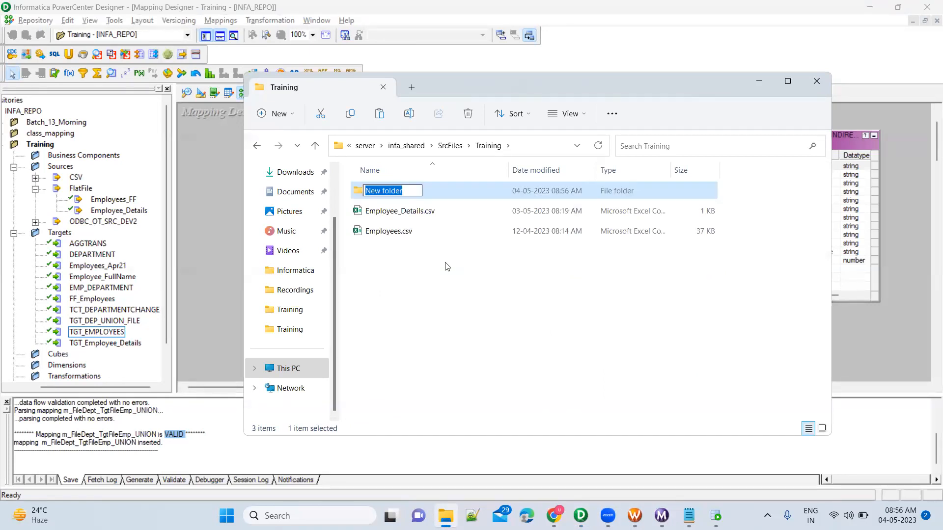
type("FileIn")
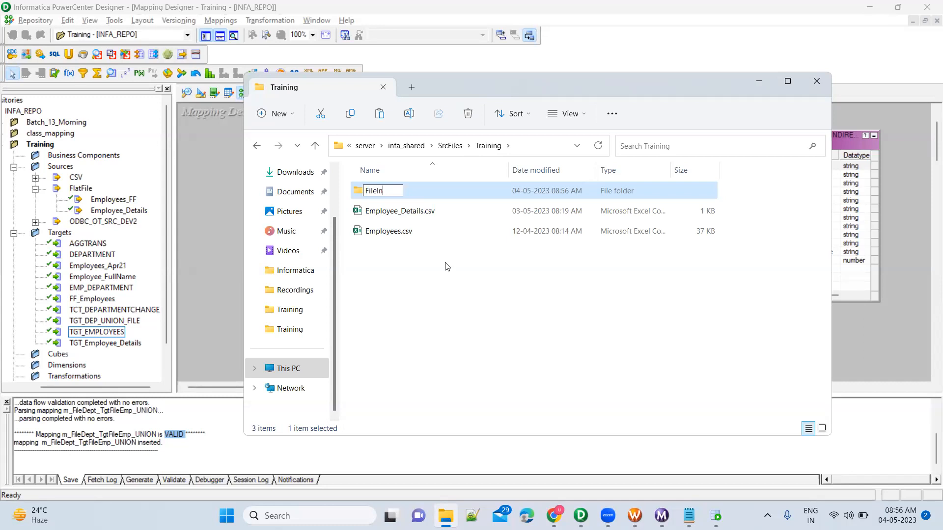
type("direct")
key("Return")
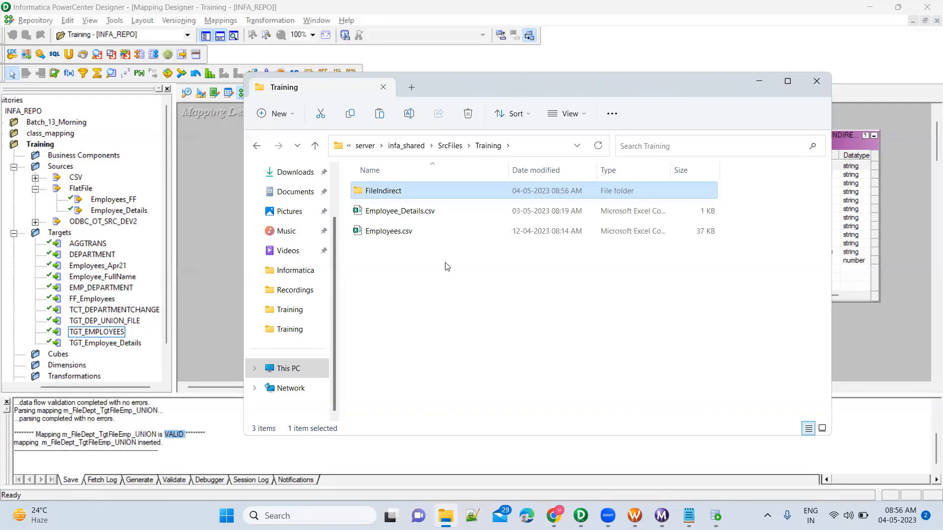
key("Return")
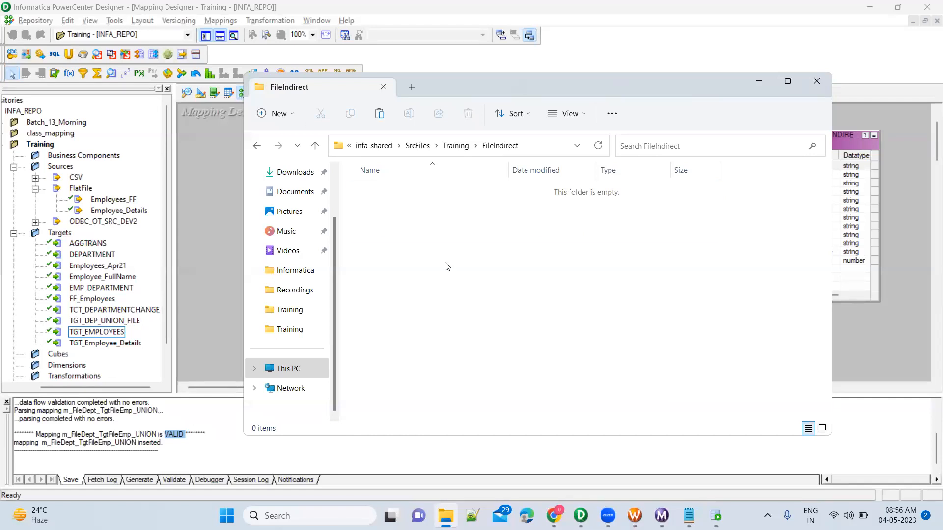
key("ctrl+v")
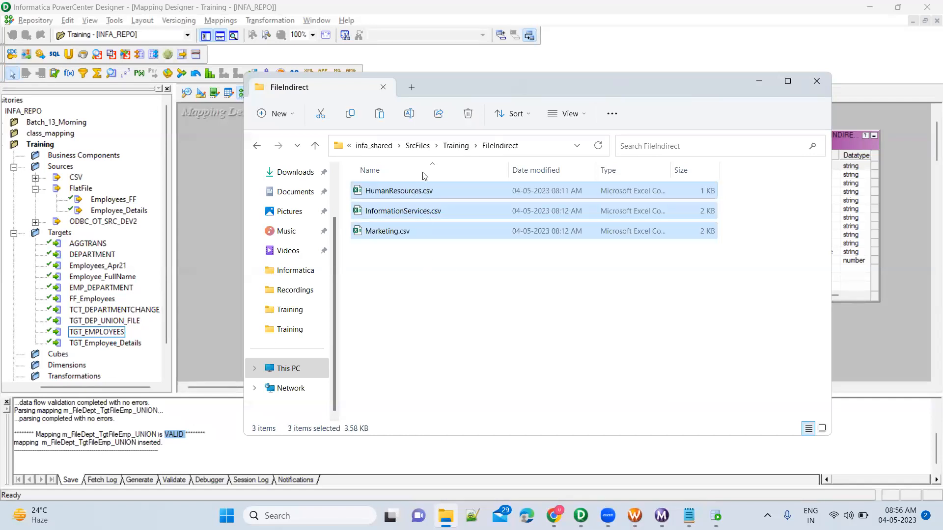
In TgtFiles\Training, select Document Control.csv, Engineering.csv, Executive.csv, Finance.csv, Production.csv and Sales.csv for copying.
left_click(375, 146)
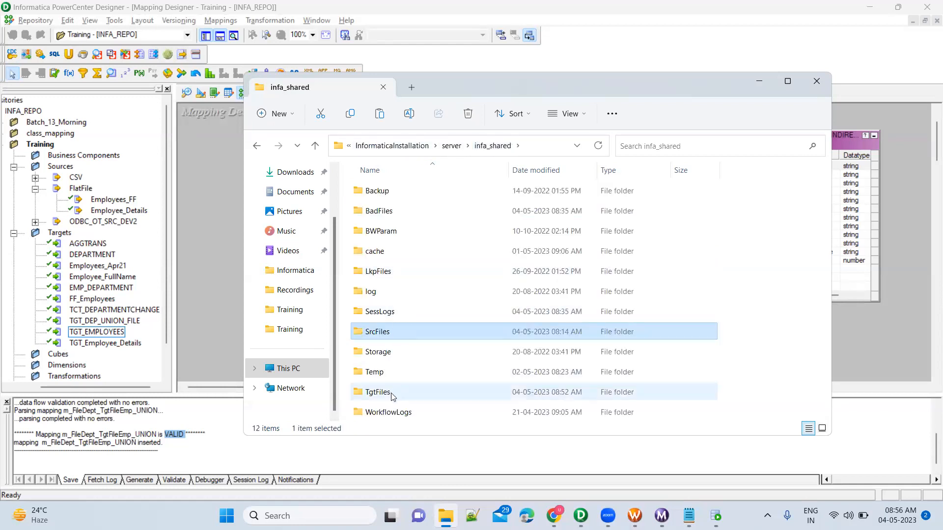
double_click(388, 392)
scroll(427, 358, "down", 3)
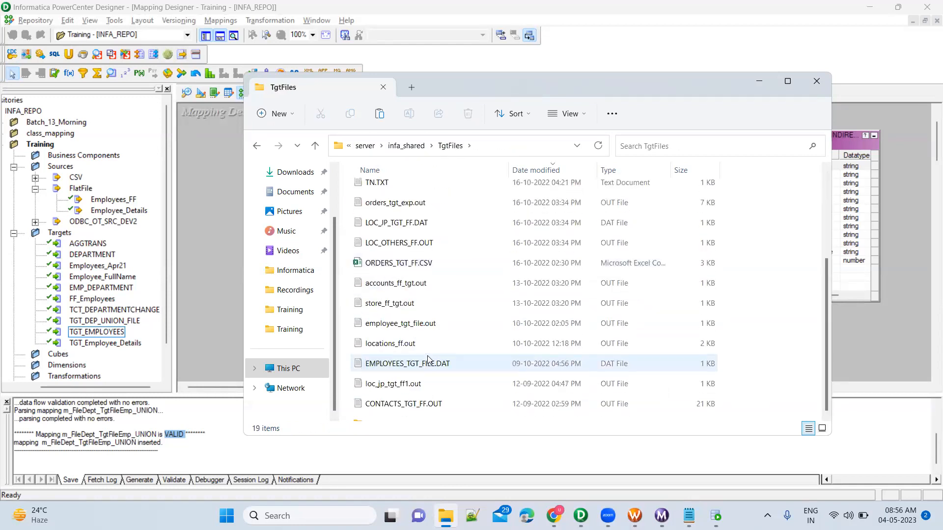
double_click(388, 413)
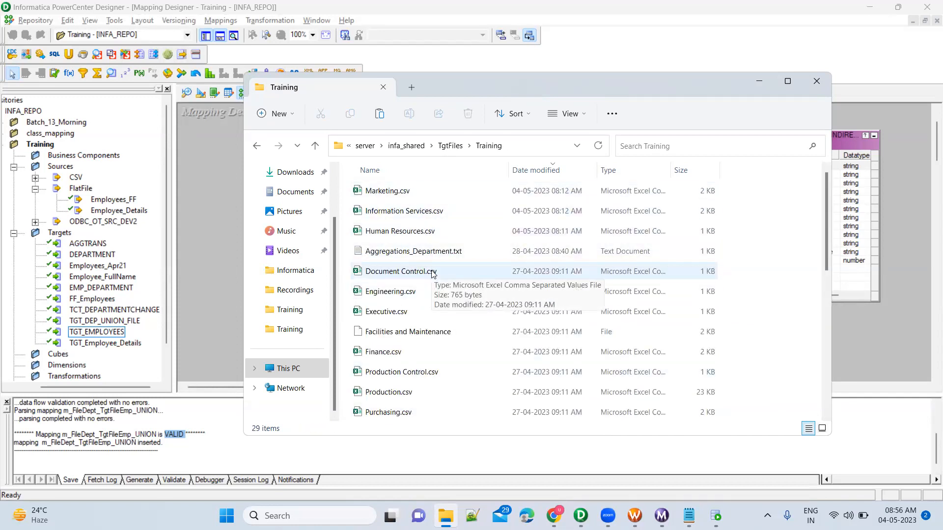
left_click(432, 273)
left_click(424, 311, "shift")
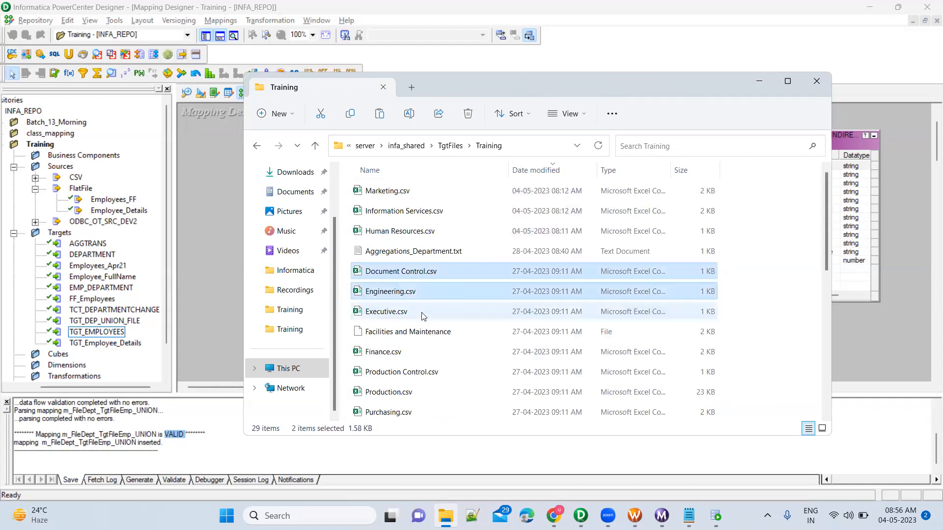
scroll(426, 314, "down", 2)
left_click(424, 219, "ctrl")
left_click(422, 260, "ctrl")
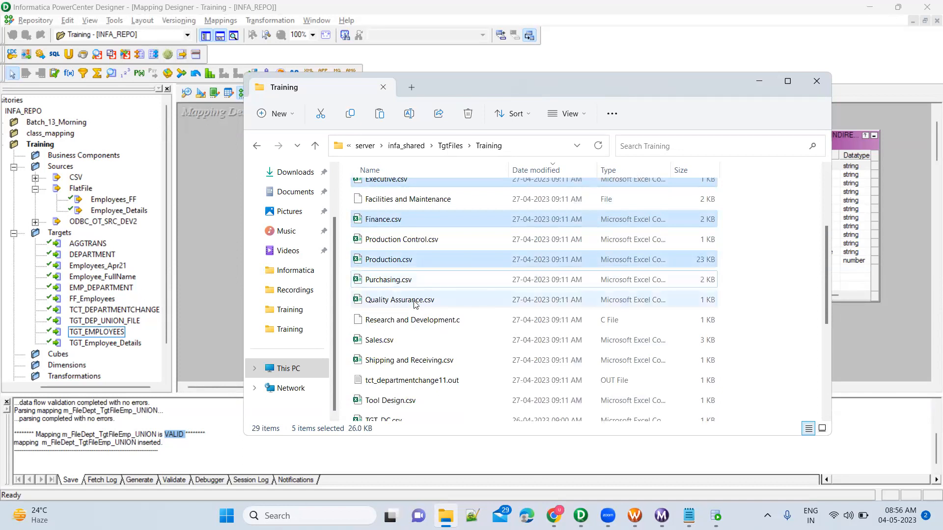
left_click(398, 341, "ctrl")
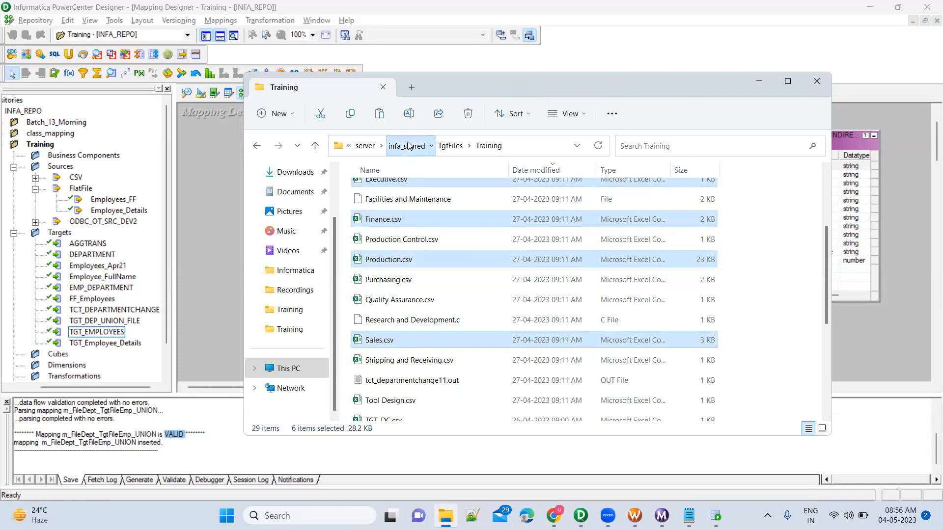
Paste the six copied department CSV files into the SrcFiles\Training\FileIndirect folder.
left_click(406, 146)
double_click(375, 331)
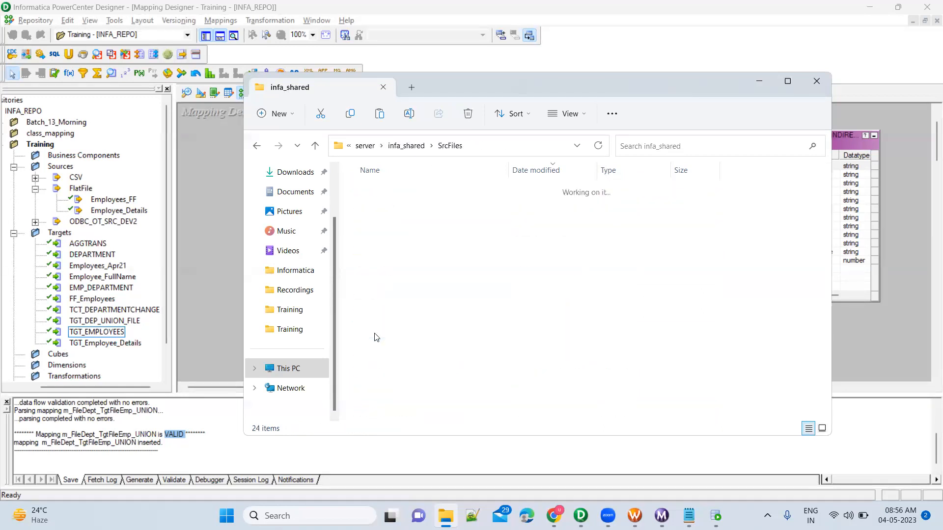
left_click(549, 169)
double_click(416, 207)
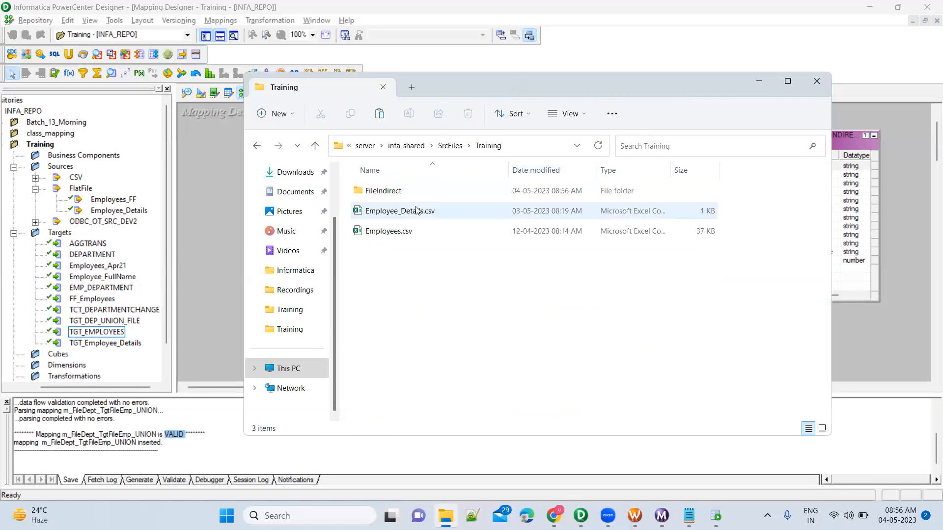
double_click(407, 196)
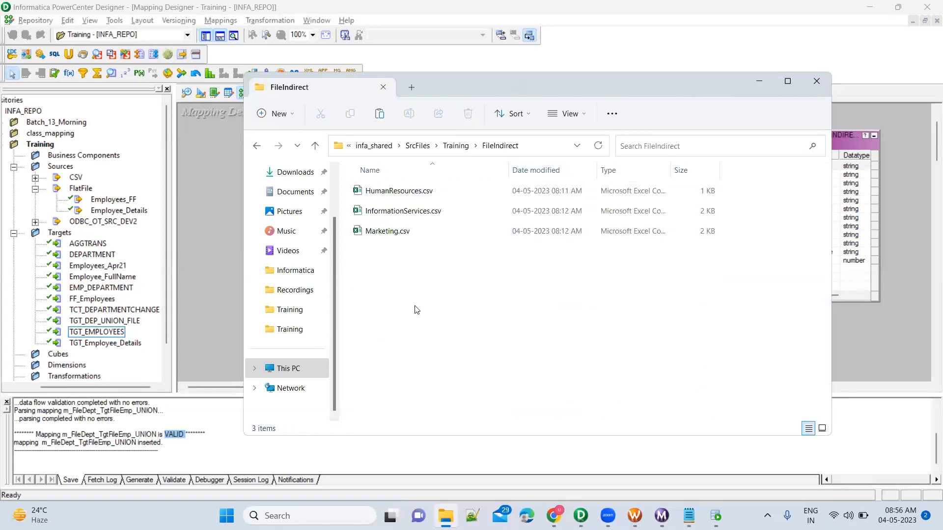
key("ctrl+v")
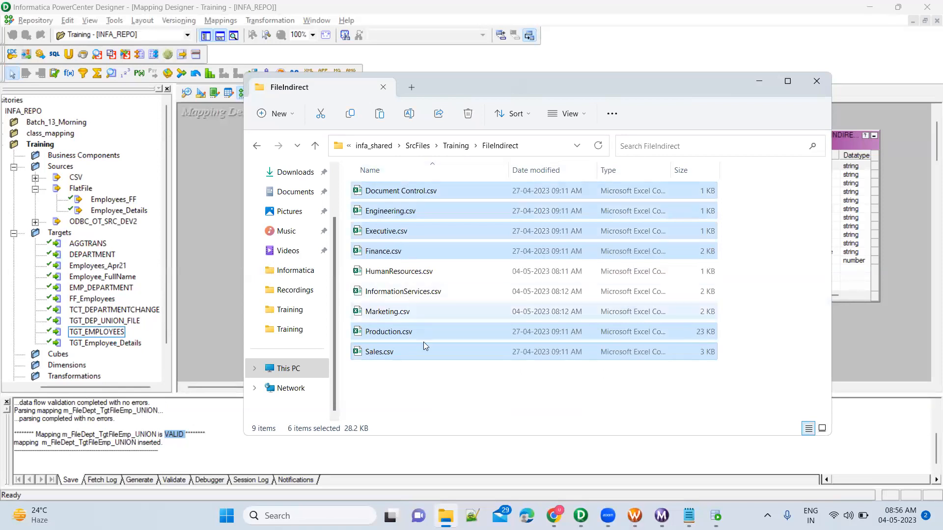
left_click(426, 384)
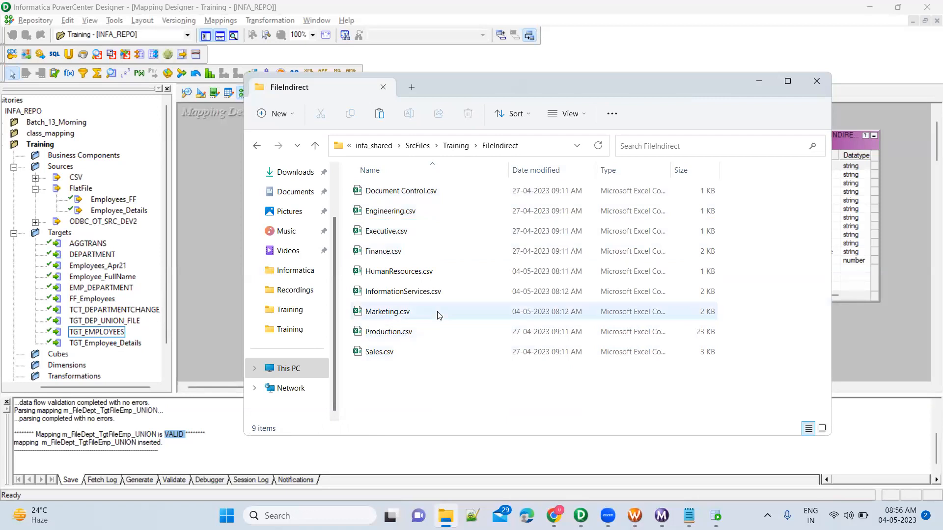
Rename Document Control.csv in the FileIndirect folder to DocumentControl.csv, without the space.
left_click(425, 196)
left_click(426, 196)
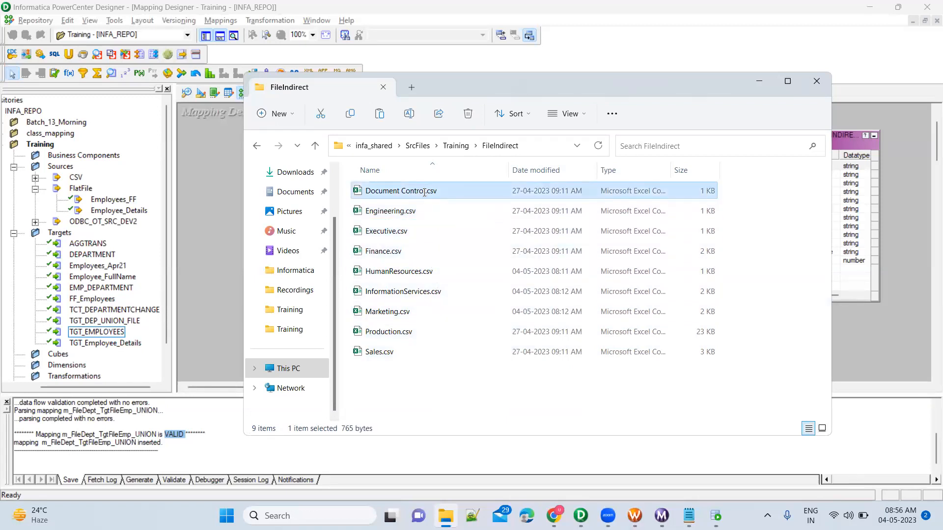
left_click(425, 192)
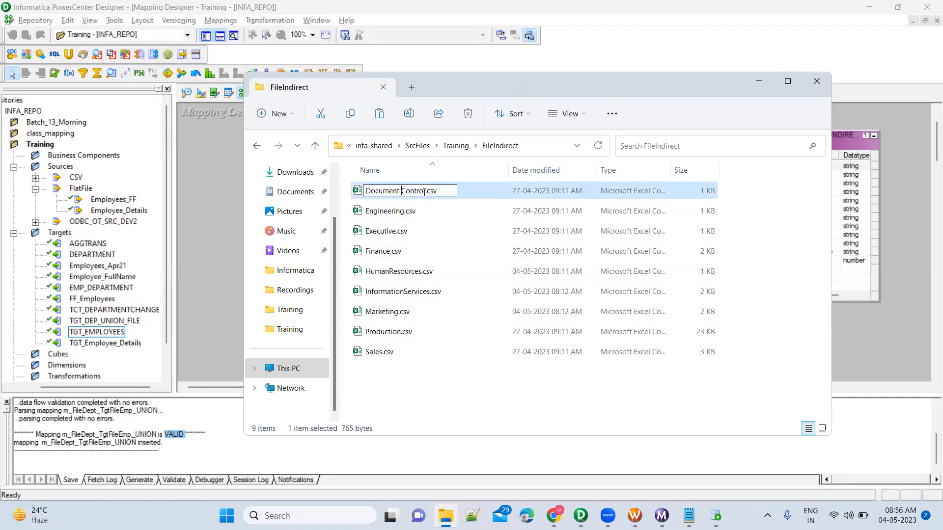
key("BackSpace")
key("Return")
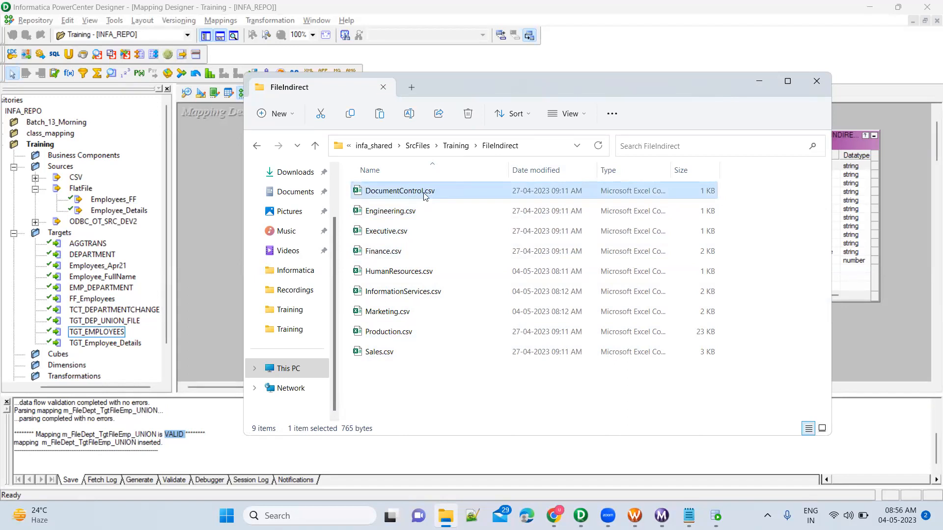
Go through the remaining department file names in the FileIndirect folder, from Engineering.csv down to Sales.csv.
key("Down")
key("Down")
key("Down")
key("Down")
key("Down")
key("Down")
key("Down")
key("Down")
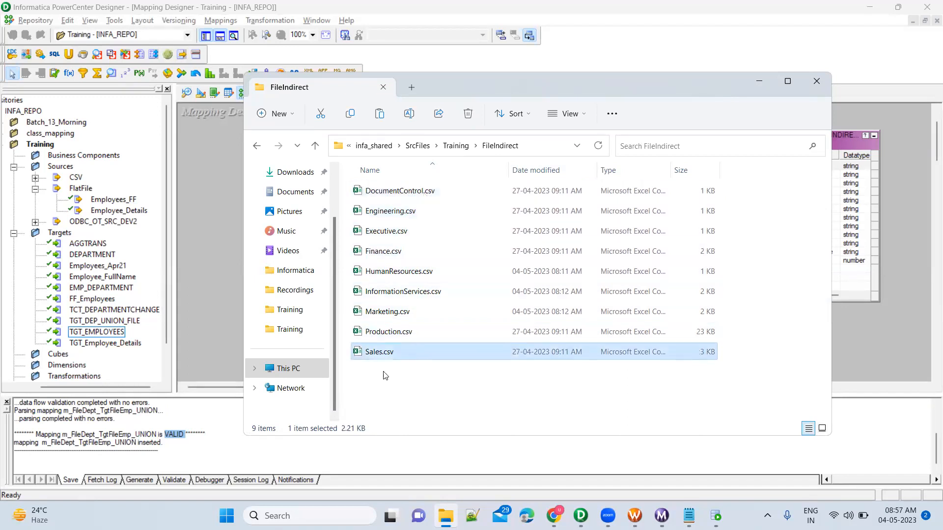
Create a new text document named FileList.txt in the FileIndirect folder.
left_click(359, 388)
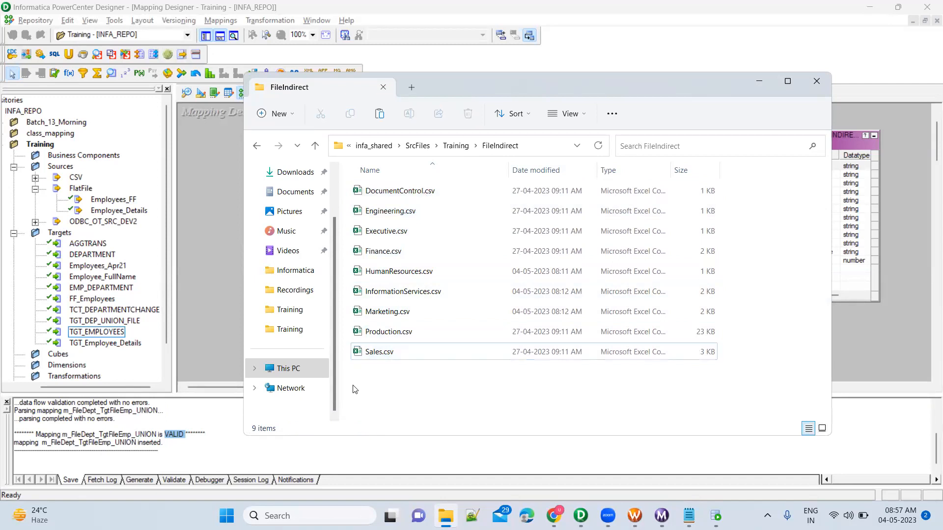
right_click(410, 398)
mouse_move(469, 342)
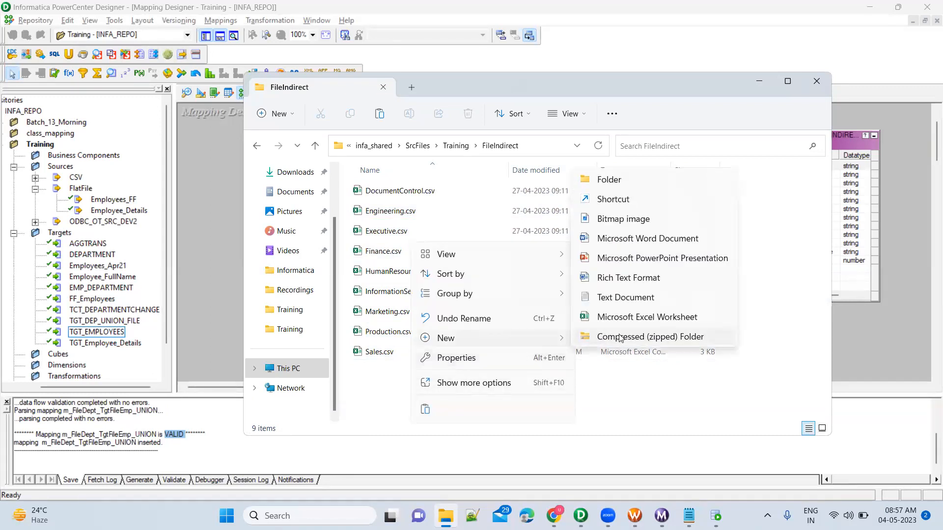
left_click(624, 297)
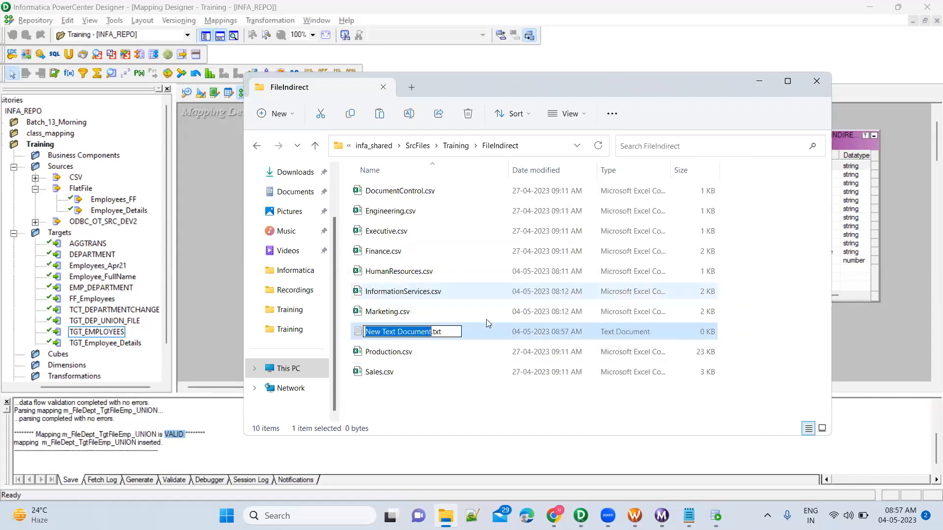
type("FileList")
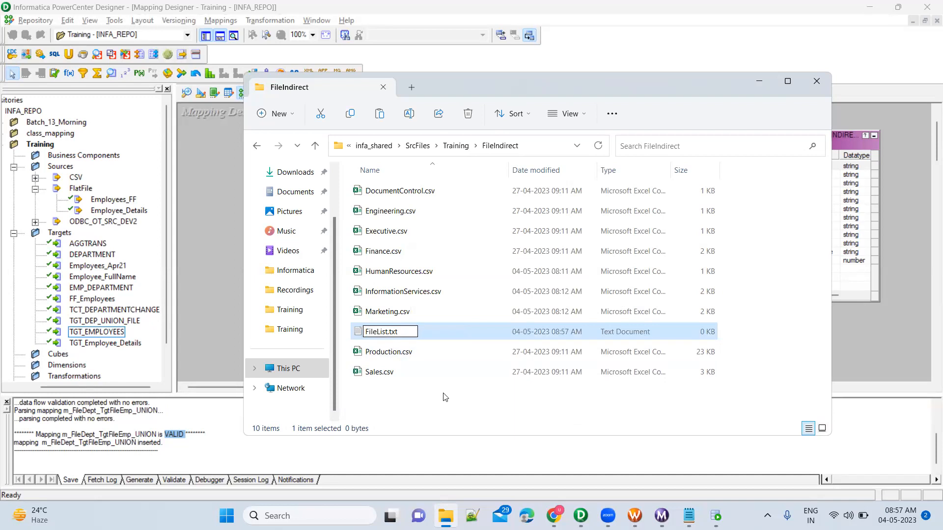
key("Return")
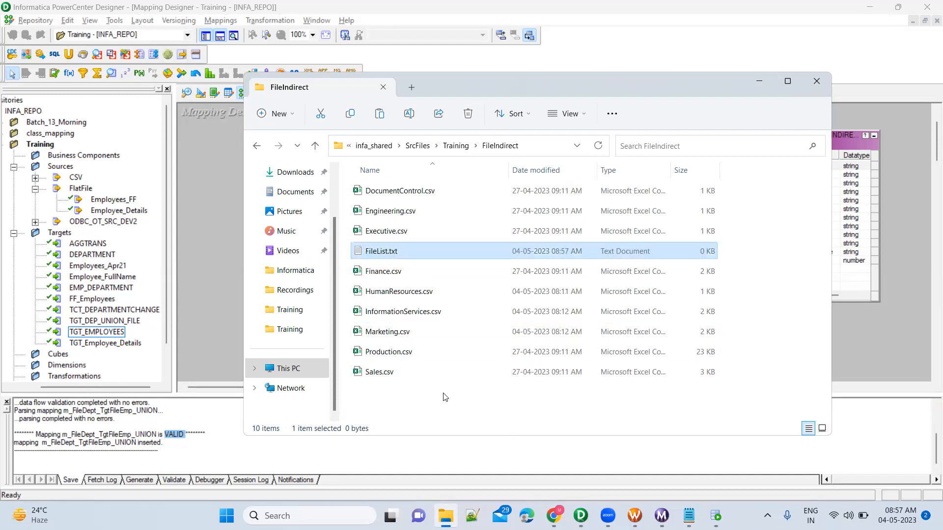
Open Sales.csv, remove the leading # from the FIRSTNAME header in cell A1, and save and close the file.
left_click(399, 377)
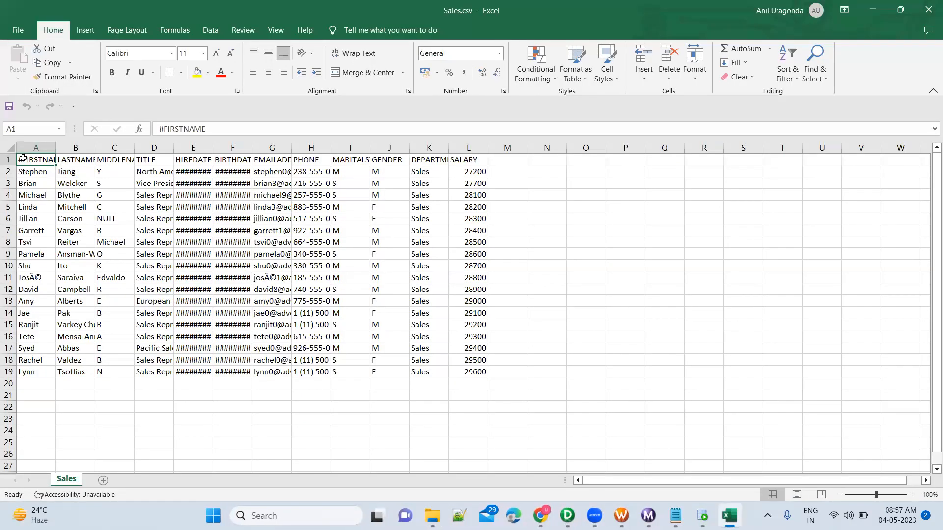
double_click(24, 159)
key("BackSpace")
key("Return")
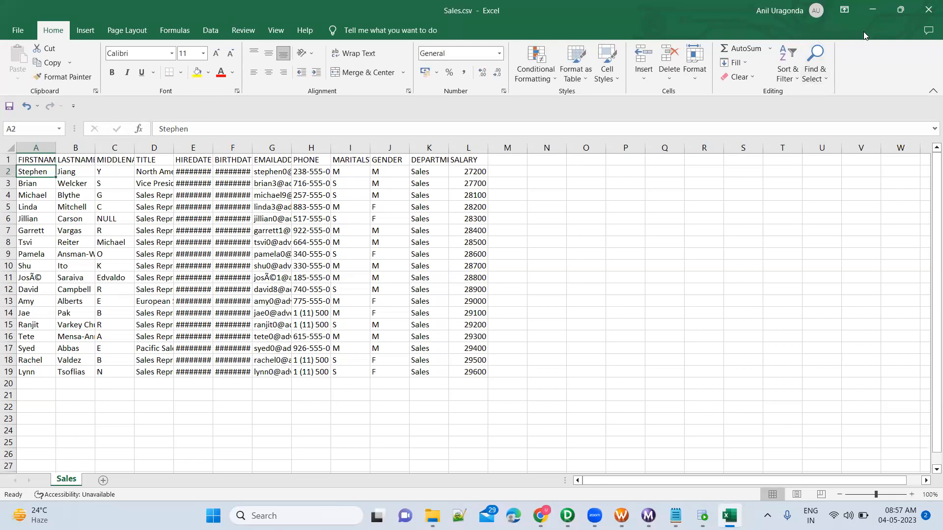
left_click(928, 10)
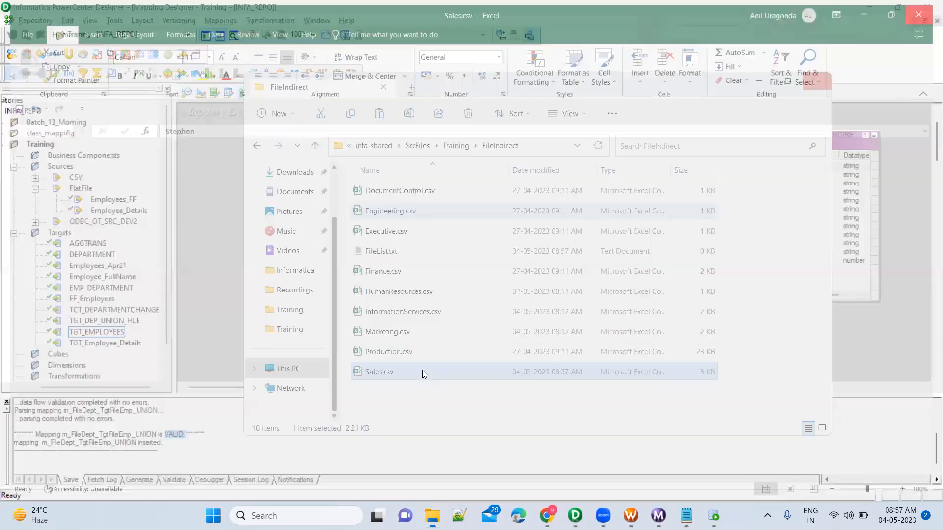
Open Production.csv, remove the leading # from the FIRSTNAME header in cell A1, and save and close the file.
double_click(415, 356)
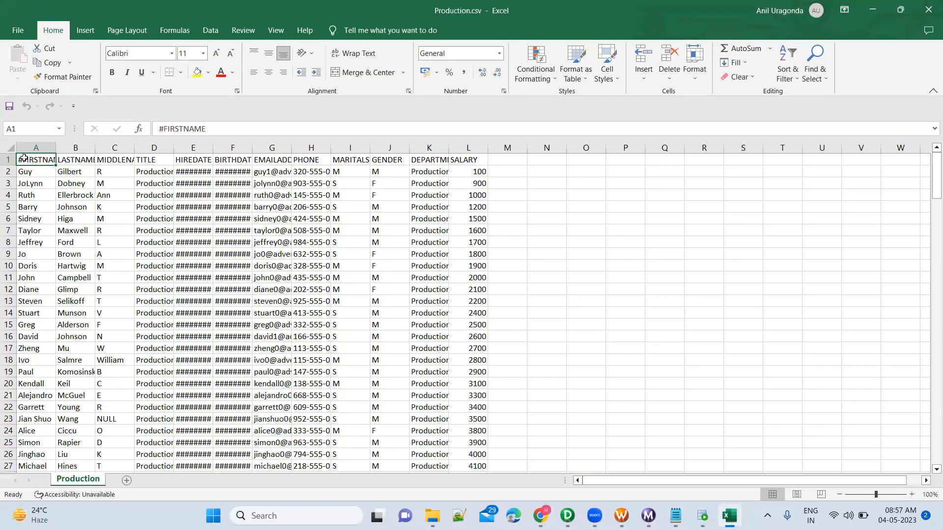
double_click(22, 160)
key("BackSpace")
key("Return")
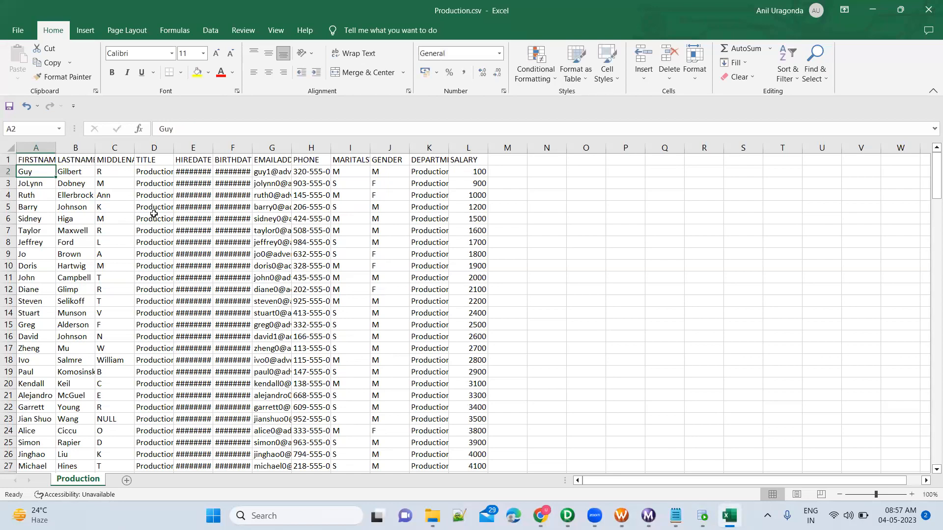
left_click(928, 9)
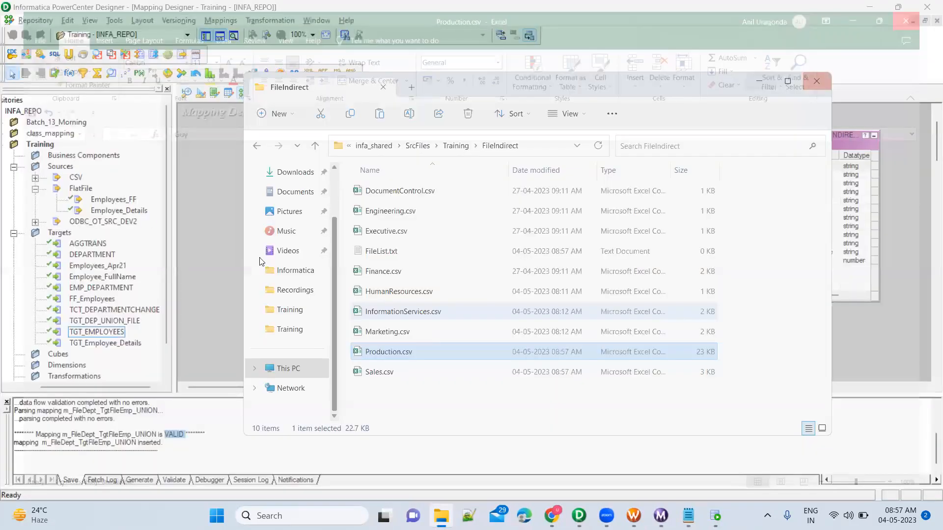
Check the FIRSTNAME header of Marketing.csv and InformationServices.csv for a leading #, closing each file again.
double_click(388, 332)
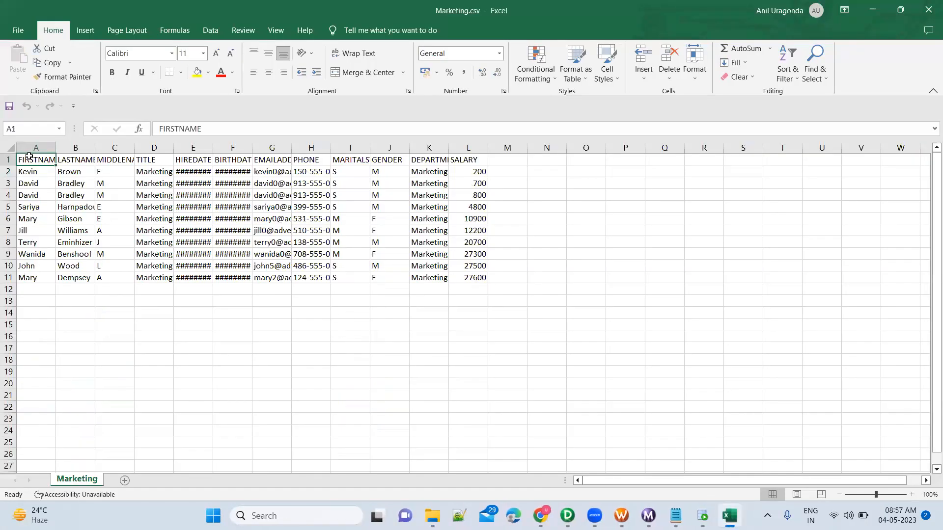
left_click(928, 10)
double_click(417, 312)
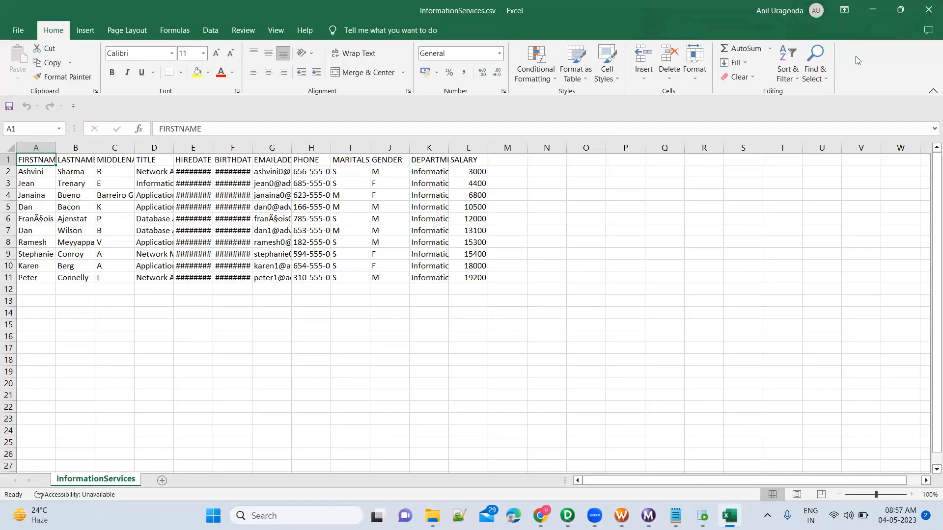
left_click(928, 9)
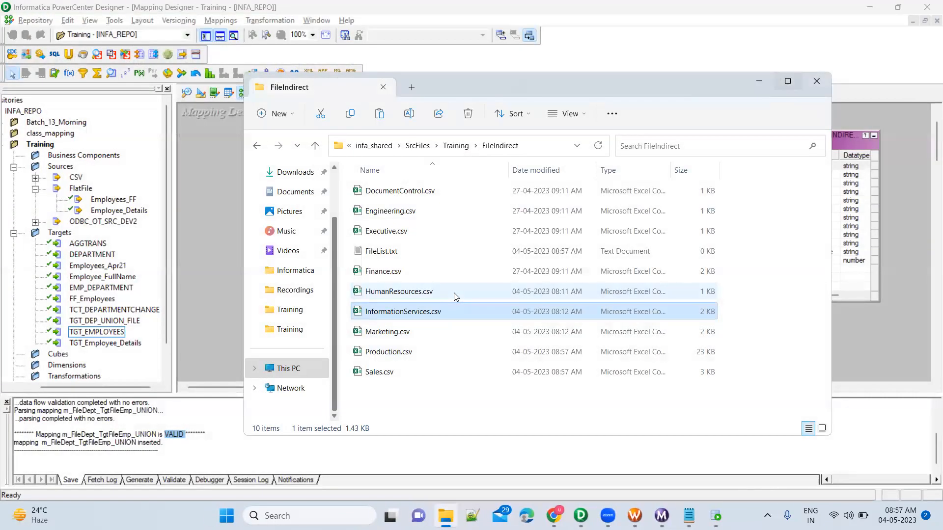
Open Finance.csv, remove the leading # from the FIRSTNAME header in cell A1, and save and close the file.
double_click(446, 273)
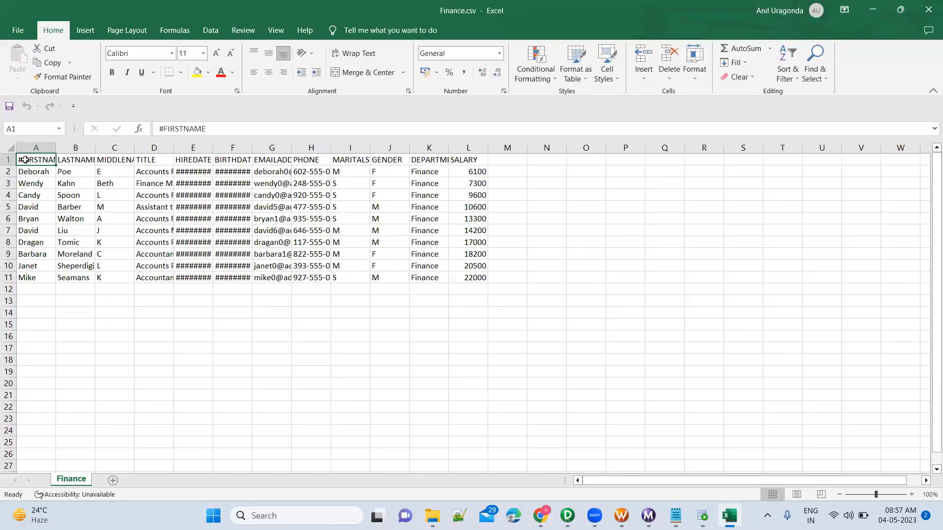
double_click(25, 160)
key("BackSpace")
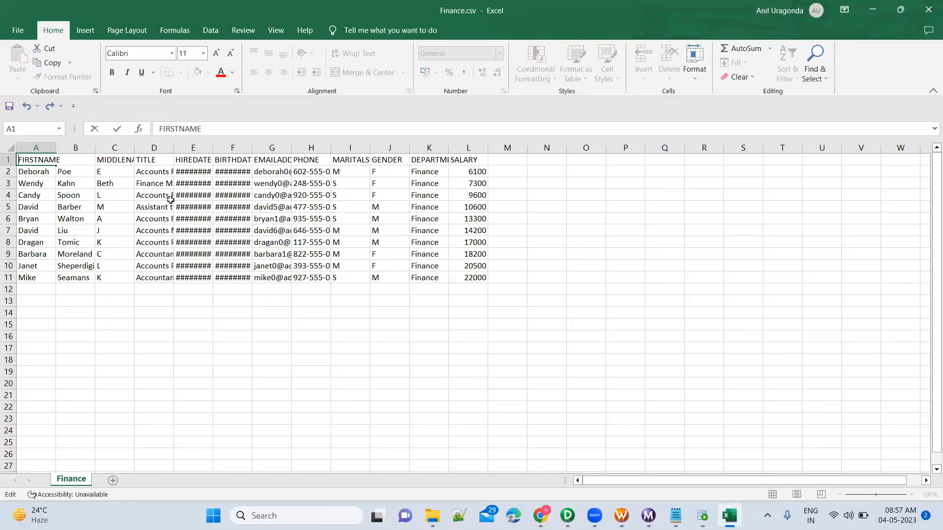
key("Return")
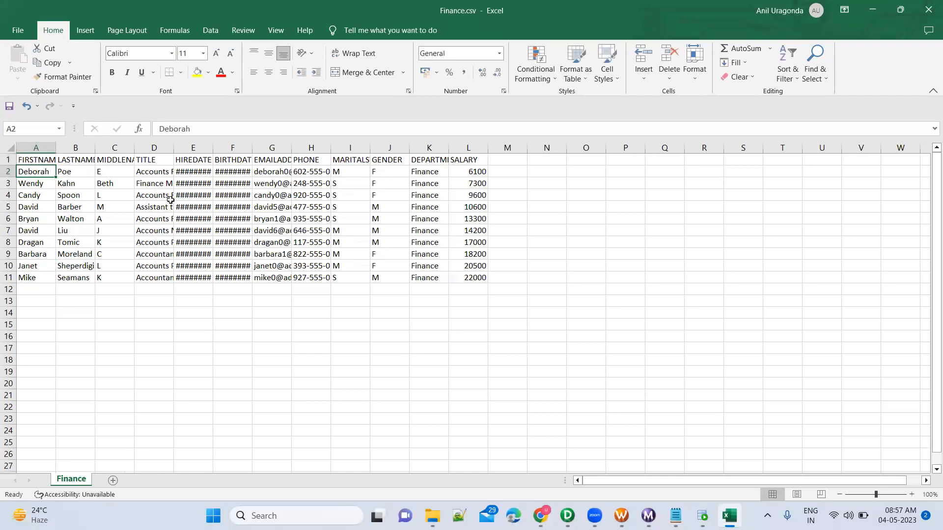
left_click(928, 10)
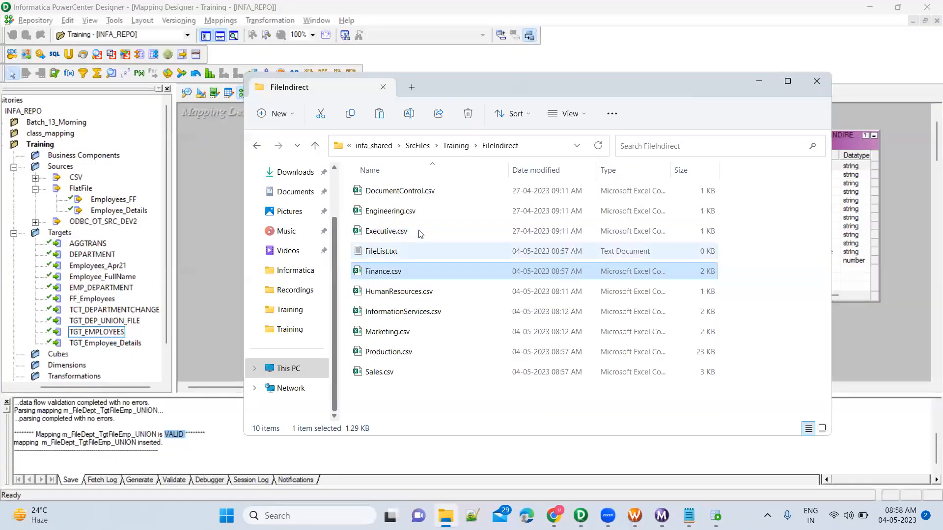
Open Executive.csv, remove the leading # from the FIRSTNAME header in cell A1, and save and close the file.
double_click(419, 231)
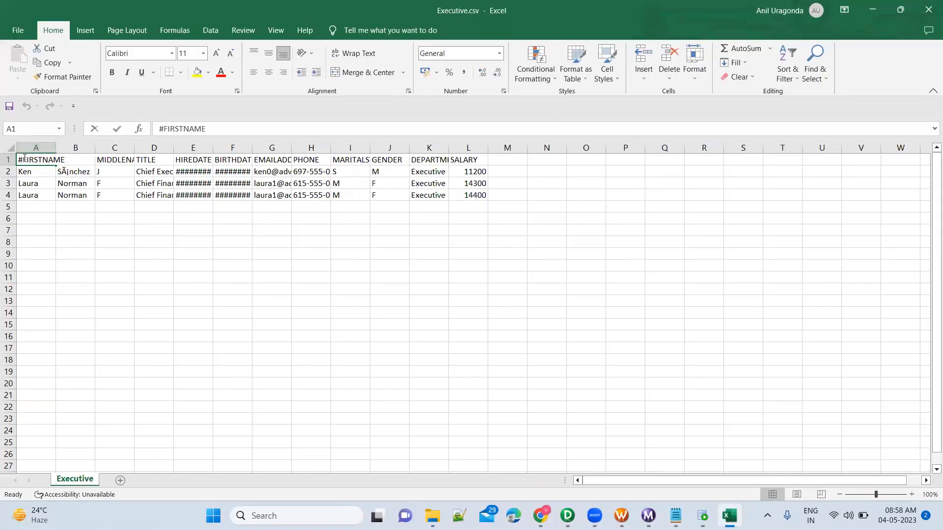
double_click(24, 158)
key("BackSpace")
key("Return")
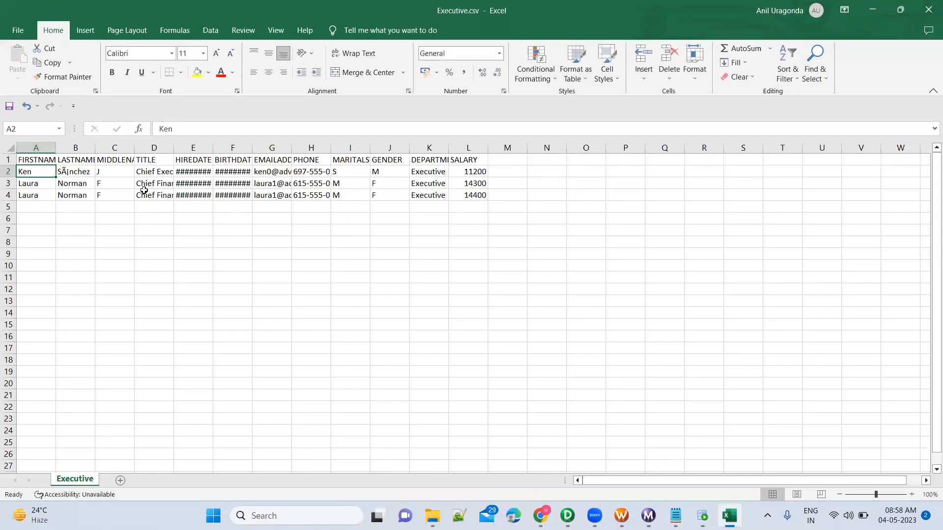
left_click(928, 10)
Open Engineering.csv, remove the leading # from the FIRSTNAME header in cell A1, and save and close the file.
double_click(416, 218)
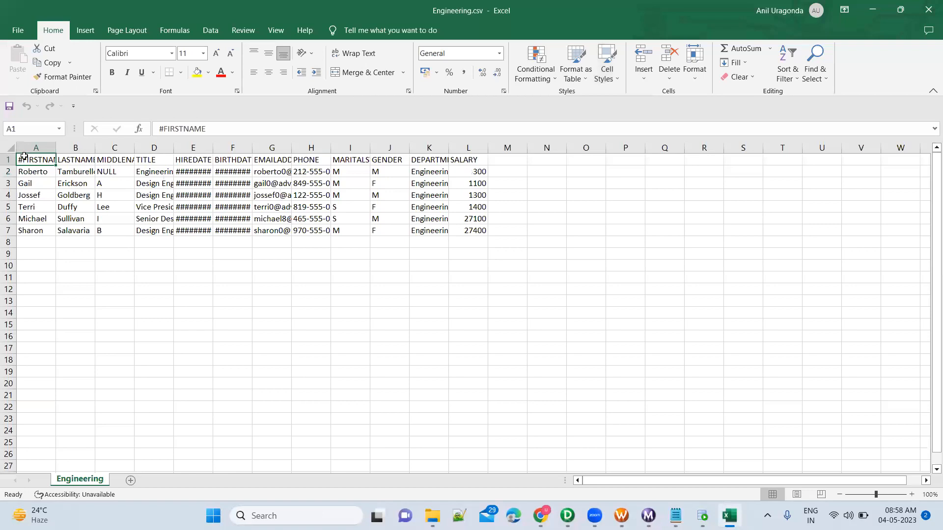
double_click(23, 156)
key("BackSpace")
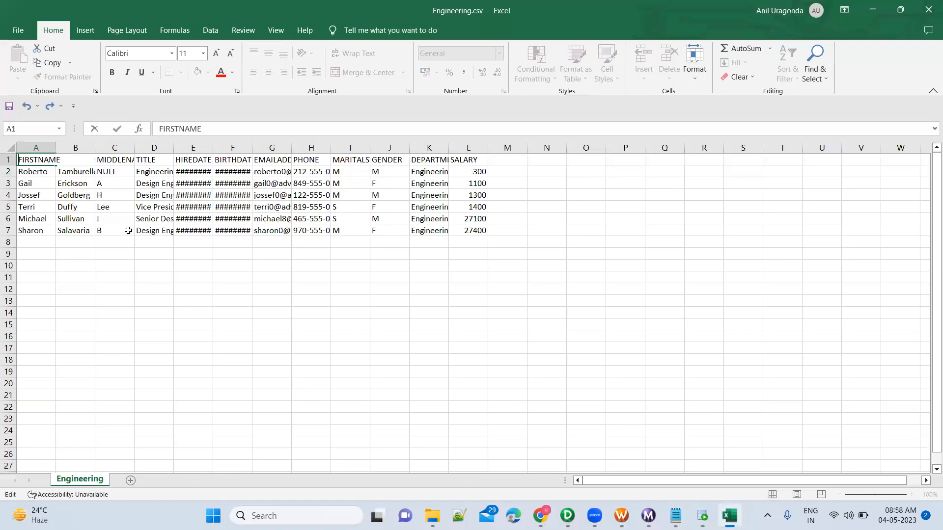
key("Return")
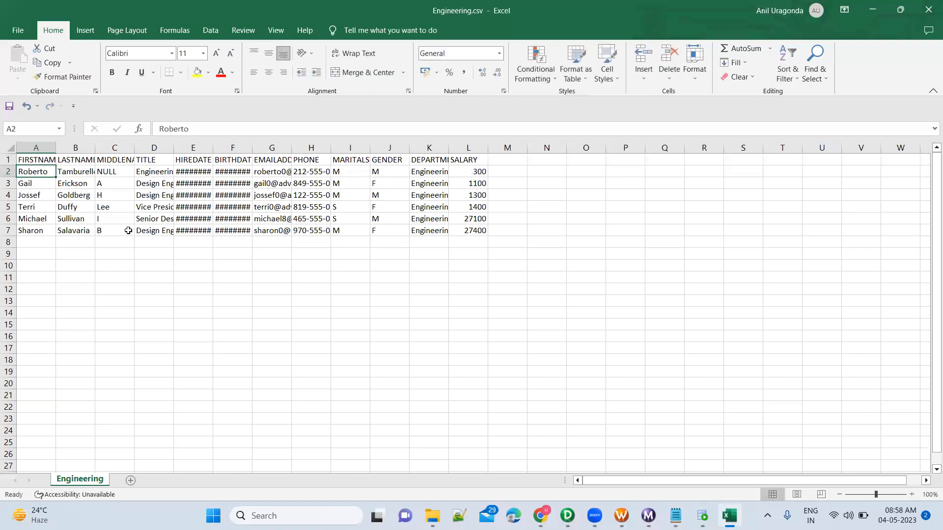
left_click(928, 11)
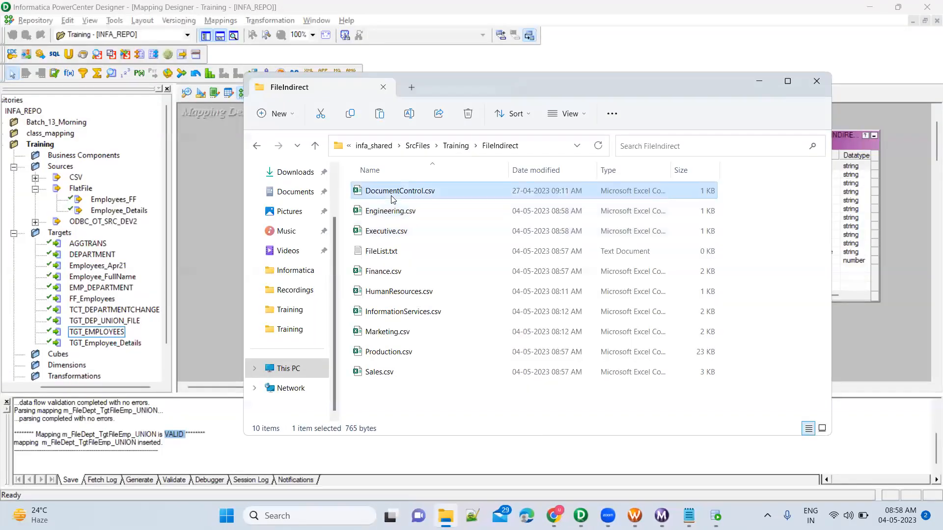
Open DocumentControl.csv, remove the leading # from the FIRSTNAME header in cell A1, and save and close the file.
double_click(392, 194)
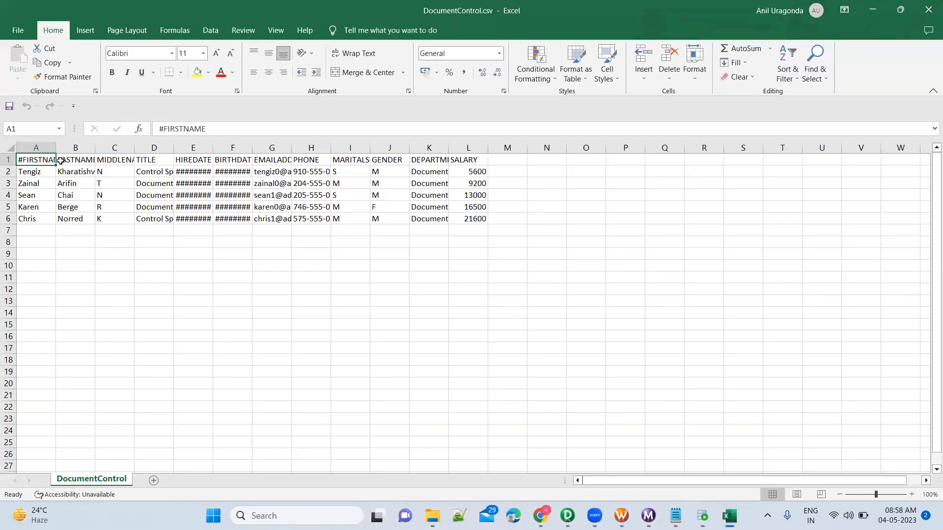
double_click(24, 158)
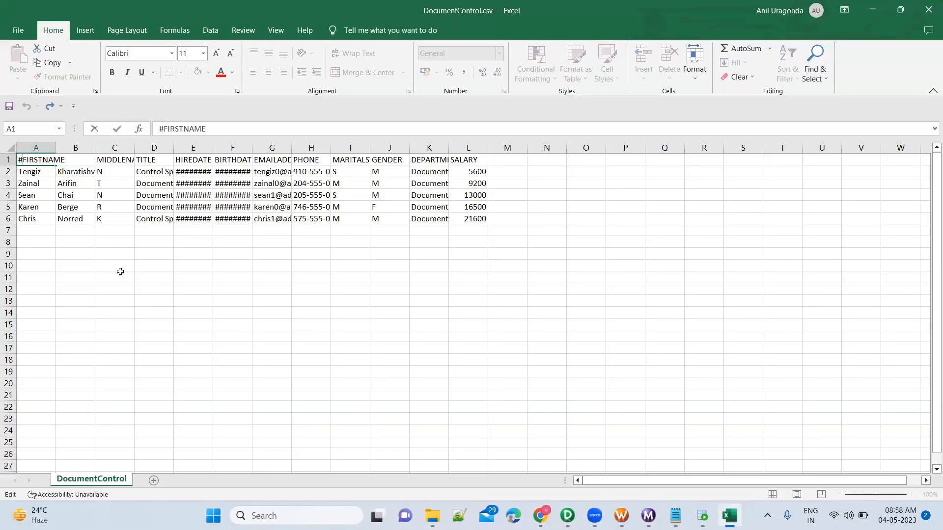
key("BackSpace")
key("Return")
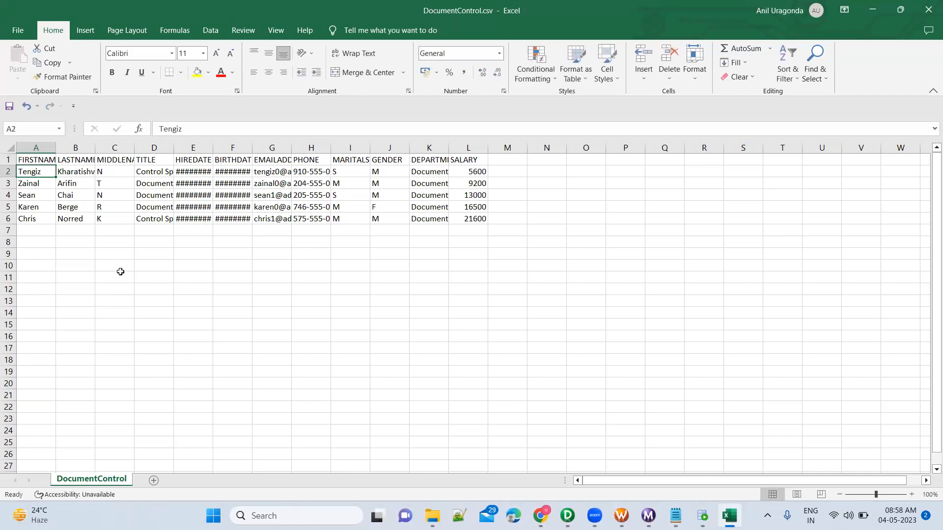
left_click(928, 8)
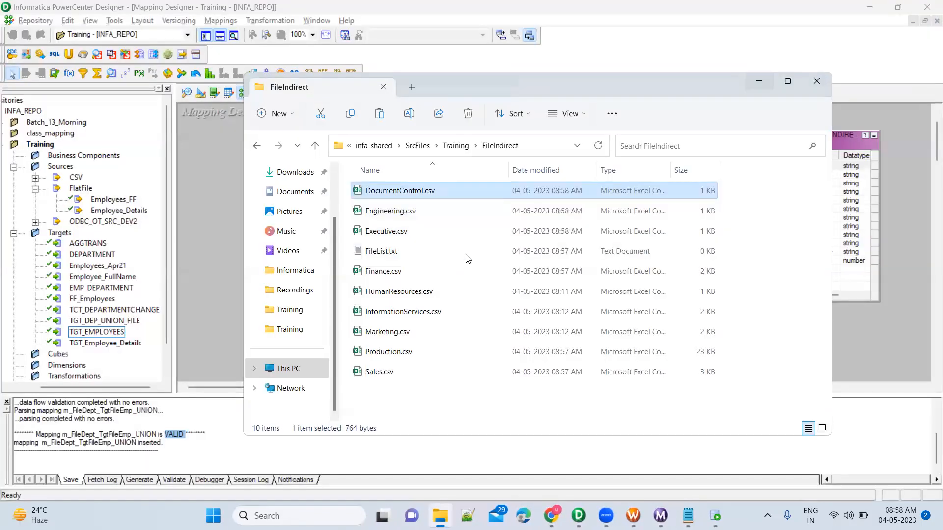
Open FileList.txt and arrange its window side by side with the FileIndirect folder window so both are visible.
double_click(467, 253)
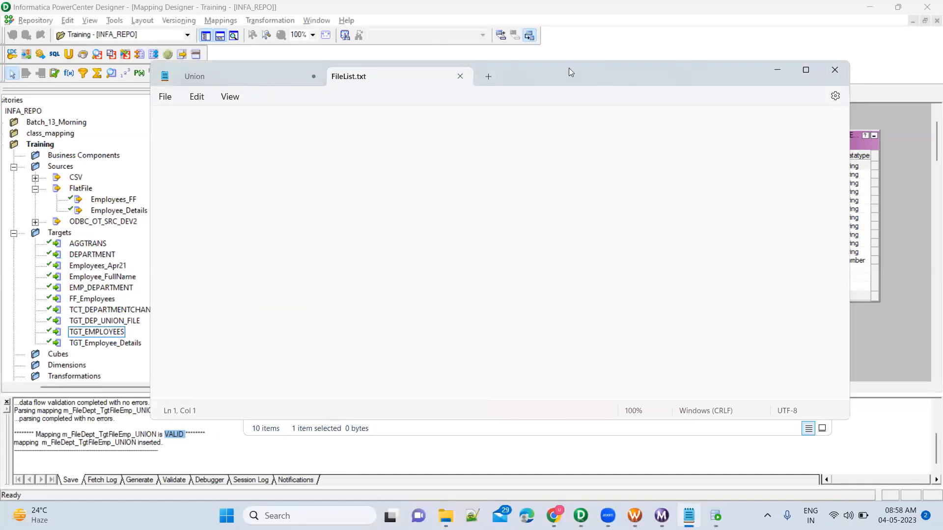
left_click_drag(669, 73, 812, 81)
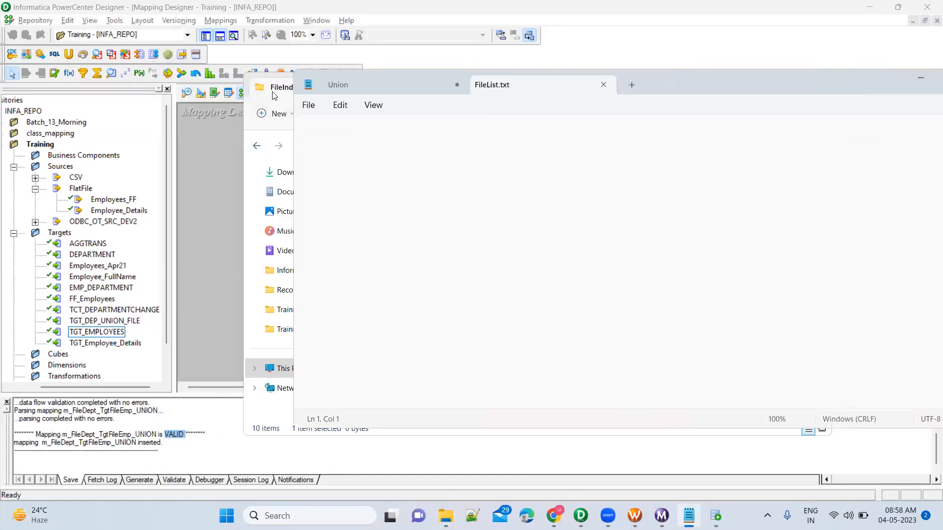
left_click(245, 95)
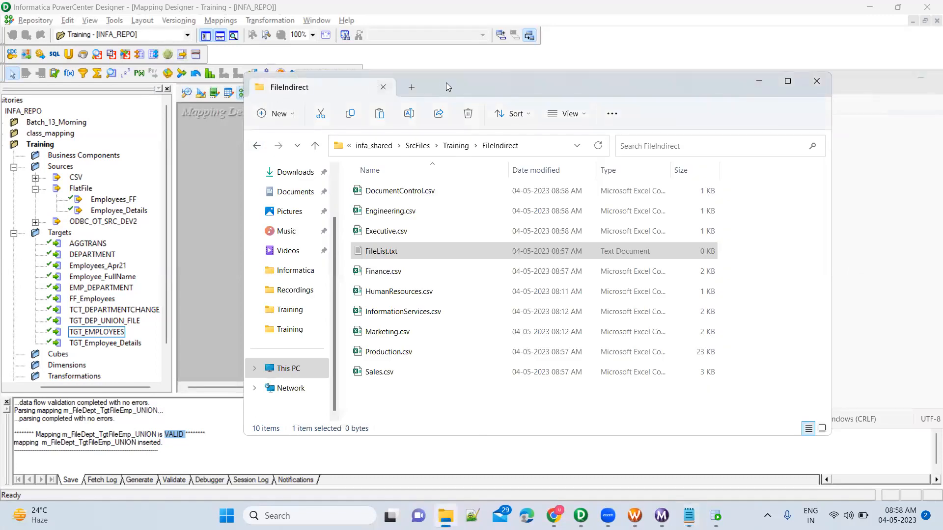
left_click_drag(442, 82, 209, 69)
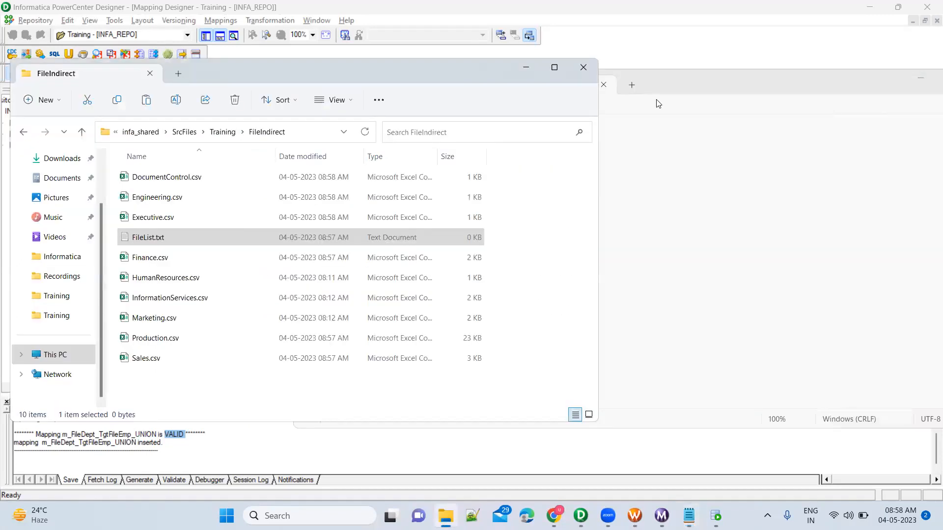
left_click(668, 83)
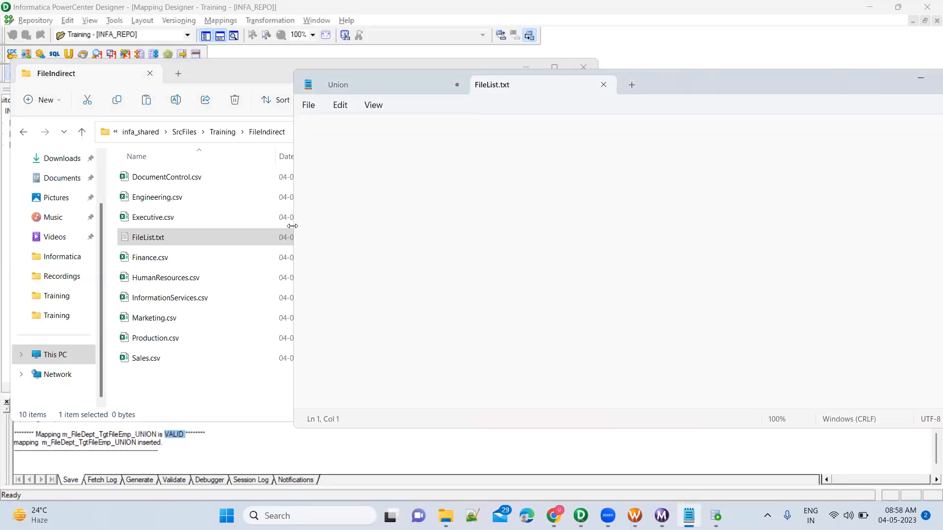
left_click_drag(292, 226, 598, 228)
left_click(521, 232)
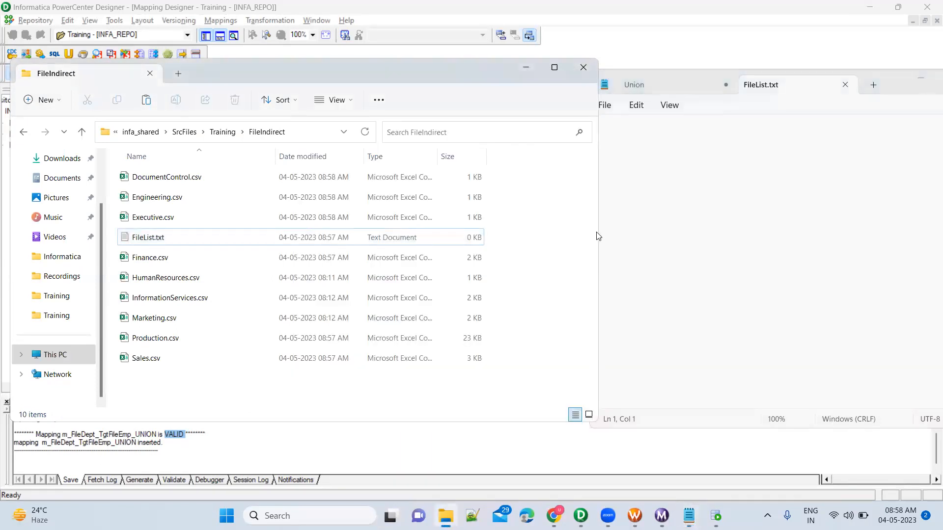
left_click_drag(598, 234, 521, 234)
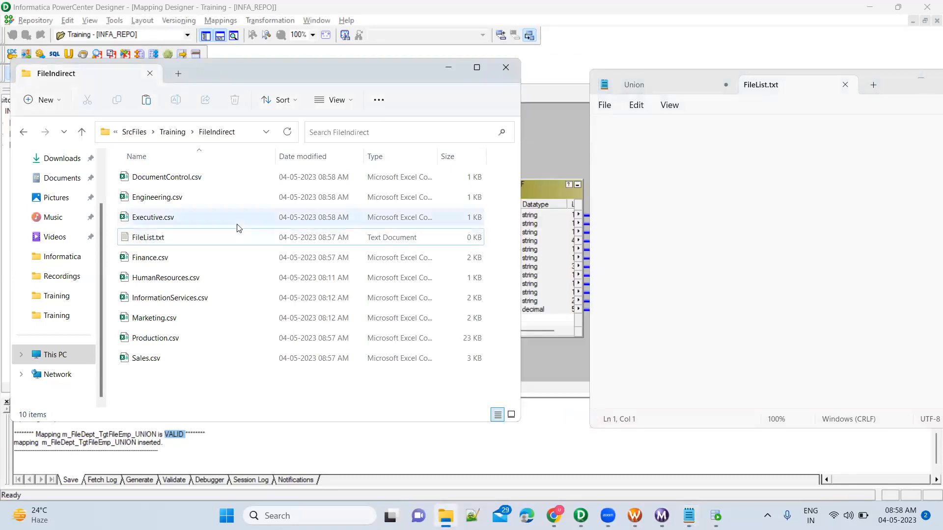
Copy the DocumentControl file name from the folder and enter DocumentControl.csv as the first line of FileList.txt.
left_click(218, 179)
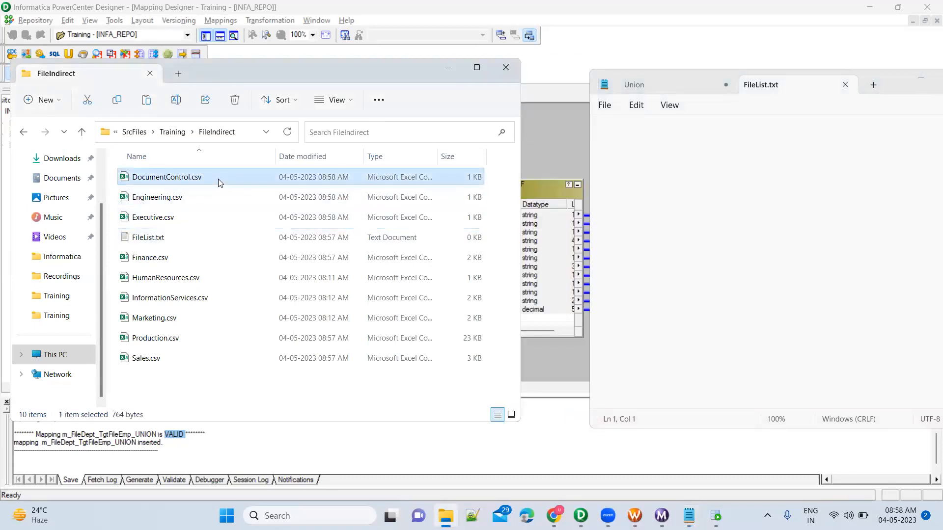
key("F2")
key("ctrl+c")
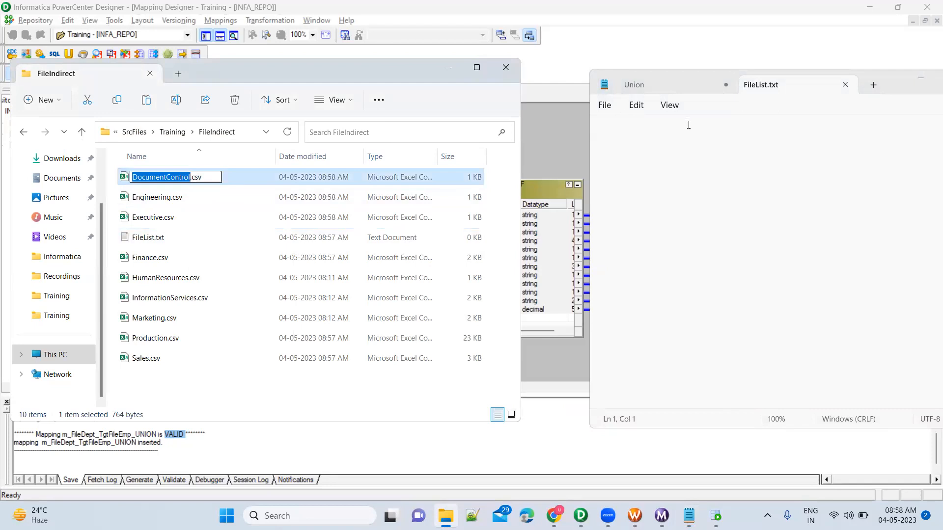
left_click(687, 140)
key("ctrl+v")
type(".csv")
key("Return")
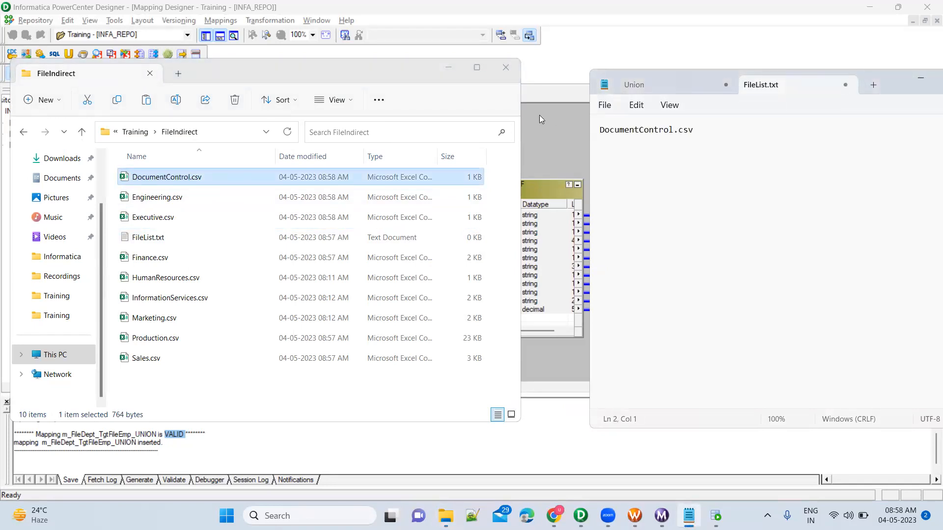
Copy the Engineering file name from the folder and add Engineering.csv as the second line of FileList.txt.
left_click(231, 204)
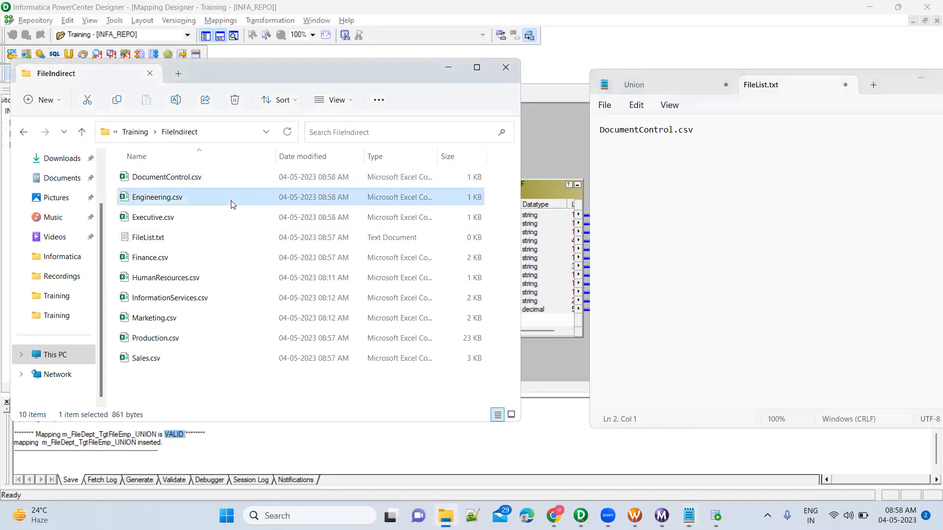
key("F2")
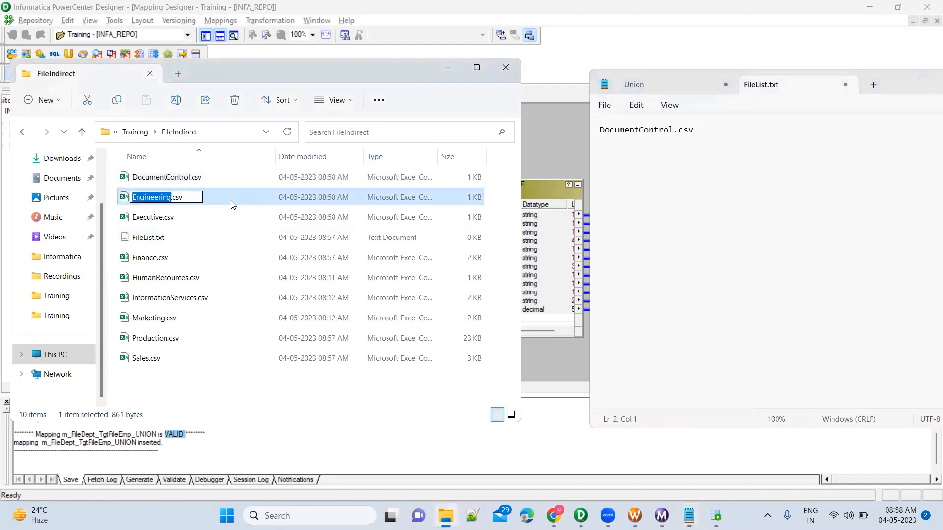
key("ctrl+c")
left_click(638, 153)
key("ctrl+v")
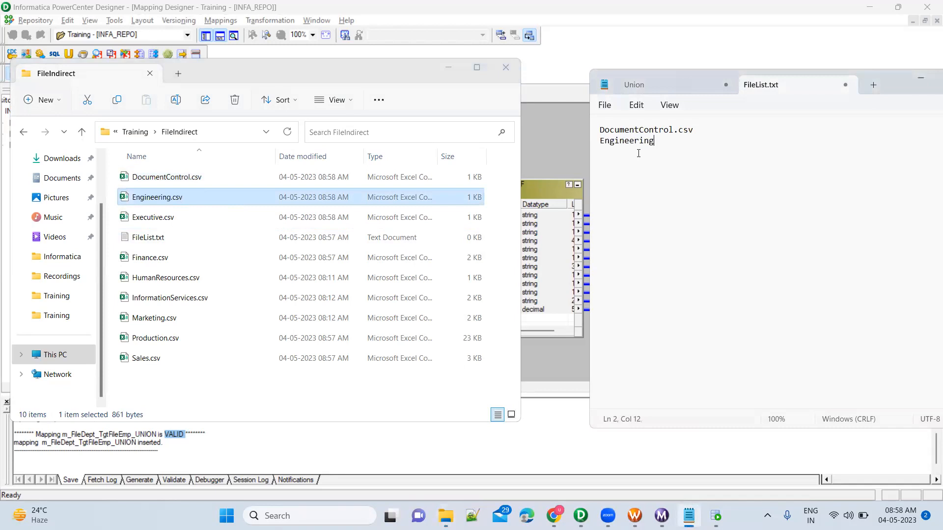
type(".cs")
Copy the Executive file name from the folder and add Executive.csv as the third line of FileList.txt.
left_click(323, 211)
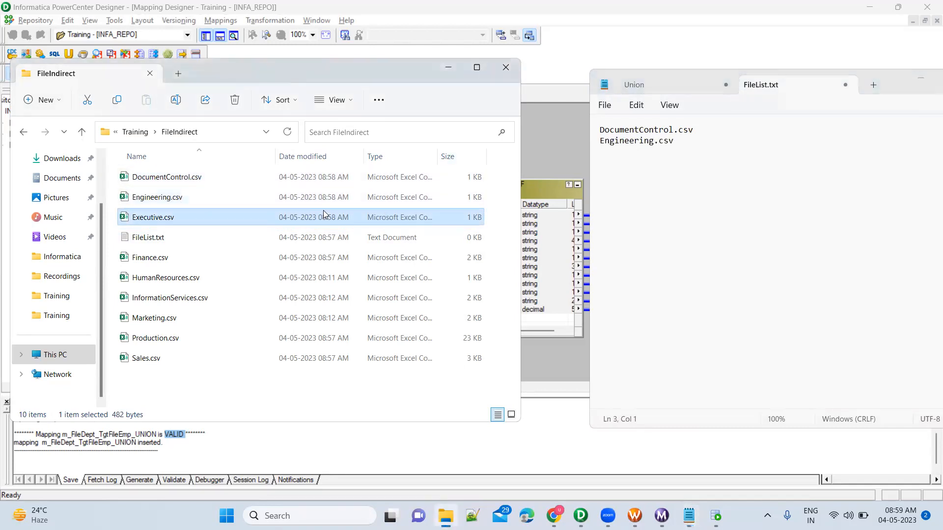
key("F2")
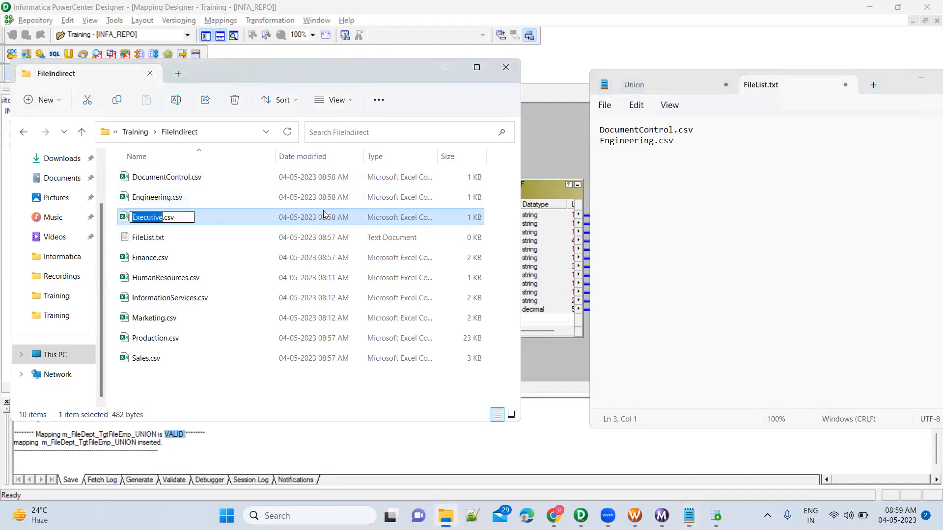
left_click(673, 153)
key("ctrl+v")
type(".csv")
key("Return")
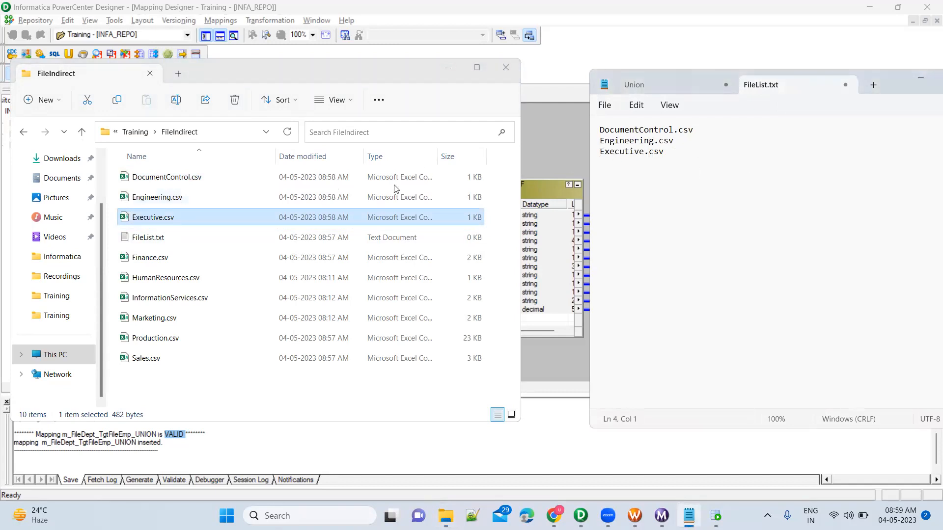
Copy the Finance file name from the folder and add Finance.csv as the fourth line of FileList.txt.
left_click(227, 254)
key("F2")
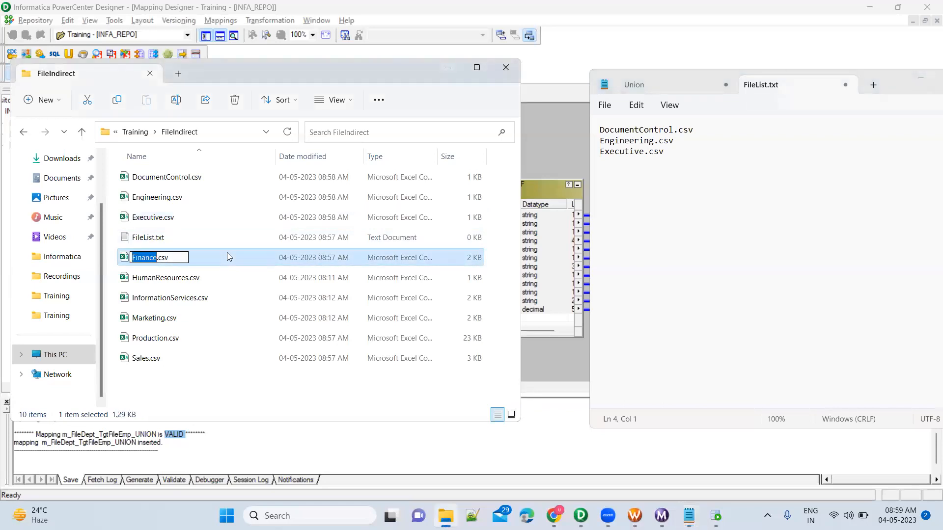
left_click(624, 166)
key("ctrl+v")
type(".csv")
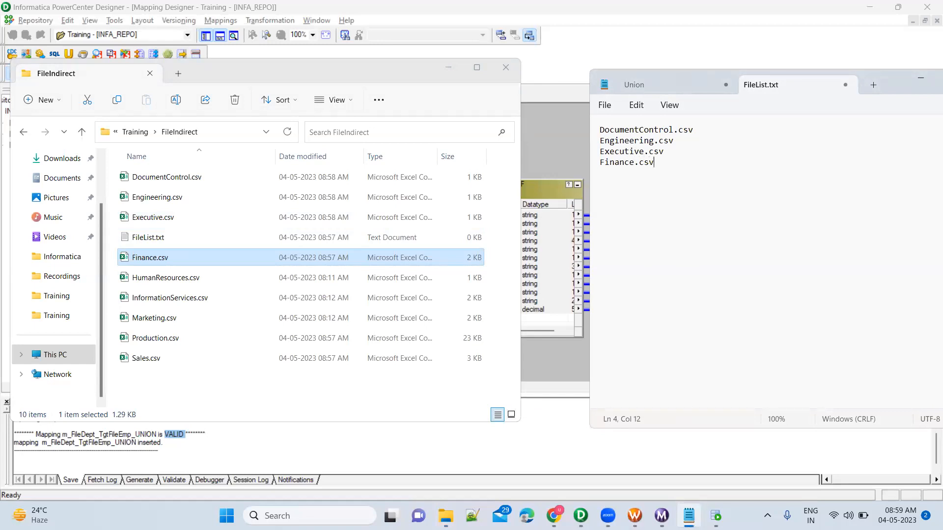
Copy the HumanResources file name from the folder and add HumanResources.csv as the fifth line of FileList.txt.
left_click(214, 281)
key("F2")
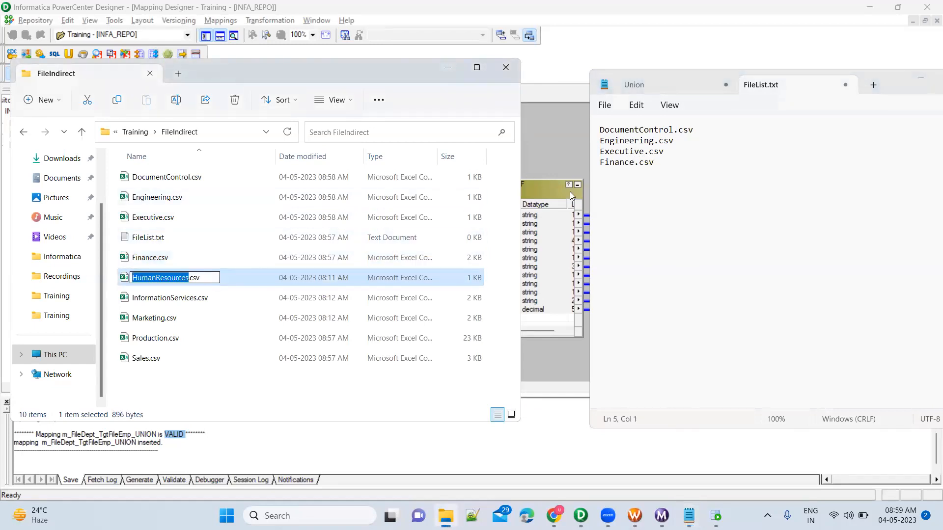
left_click(611, 180)
key("ctrl+v")
type(".csv")
key("Return")
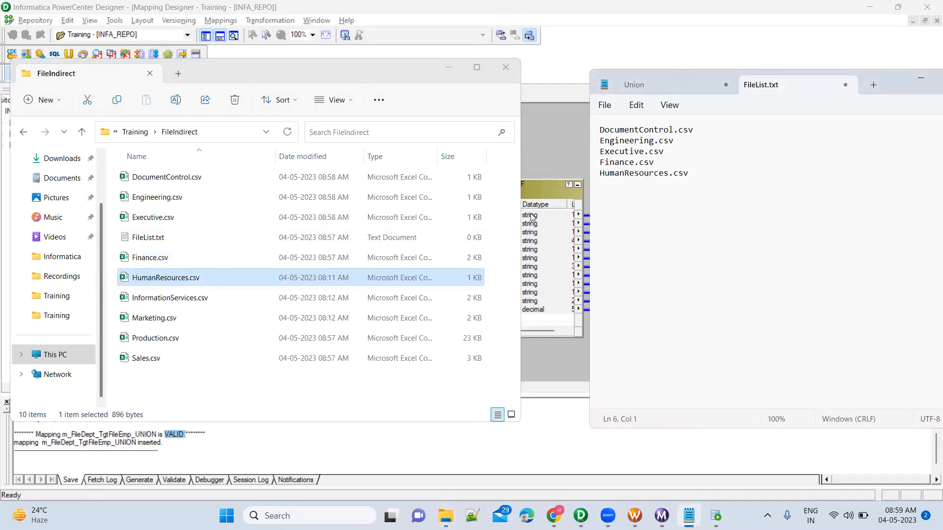
Copy the InformationServices file name from the folder and add InformationServices.csv as the sixth line of FileList.txt.
left_click(242, 295)
key("F2")
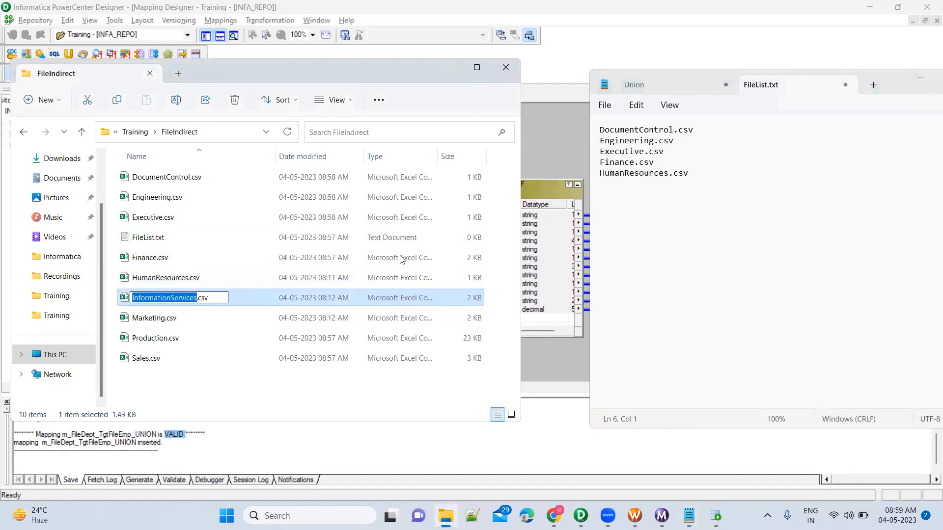
left_click(616, 193)
key("ctrl+v")
type(".csv")
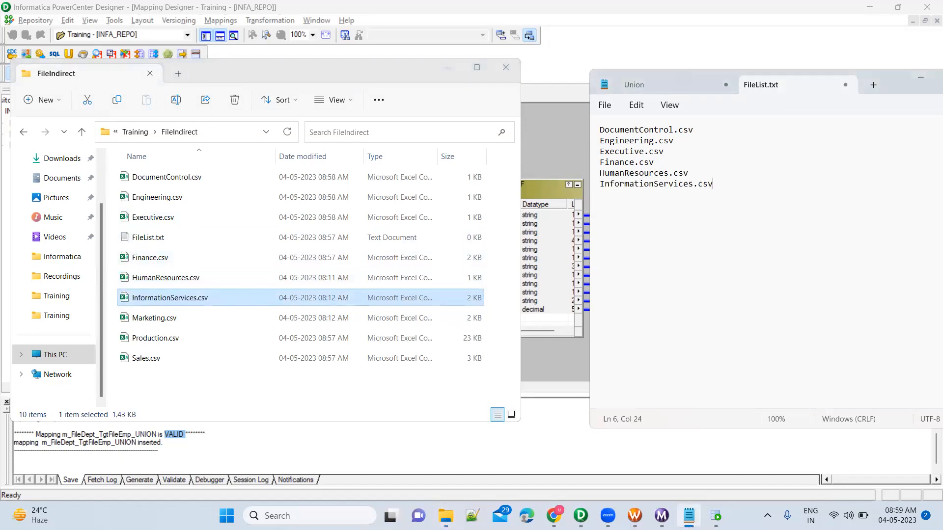
key("Return")
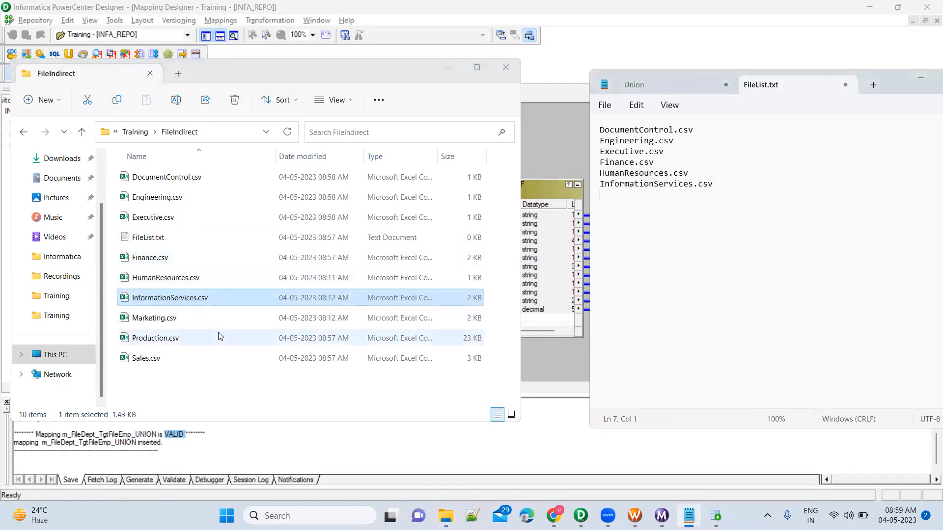
Copy the Marketing file name from the folder and add Marketing.csv as the seventh line of FileList.txt.
left_click(217, 319)
key("F2")
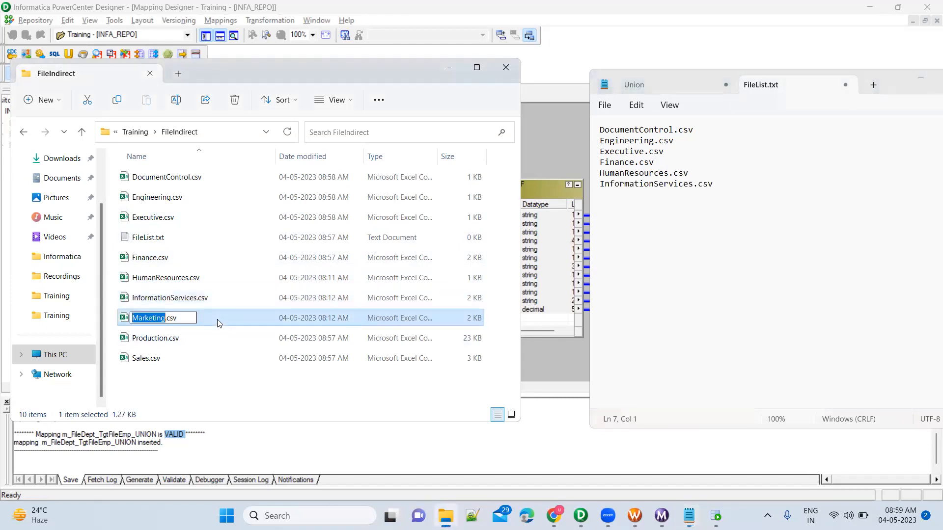
left_click(624, 197)
key("ctrl+v")
type(".csv")
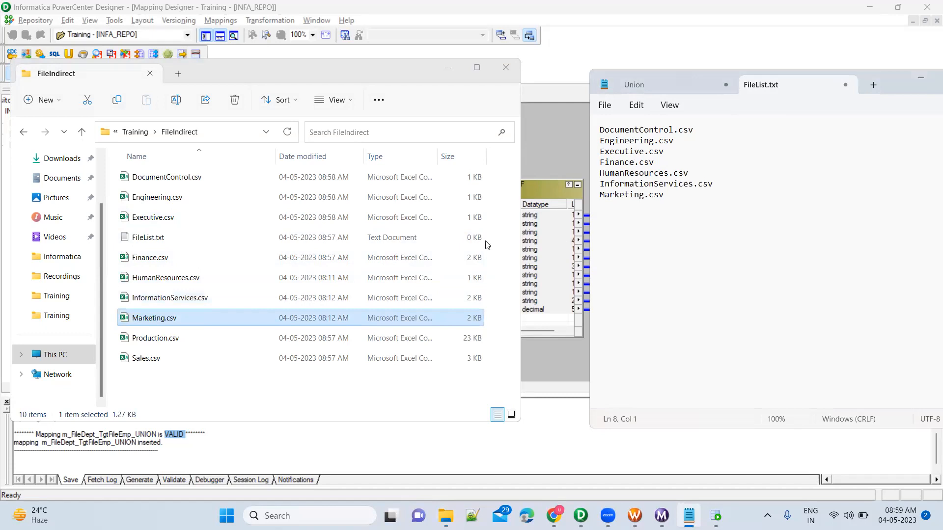
Copy the Production file name from the folder and add Production.csv as the eighth line of FileList.txt.
left_click(344, 339)
key("F2")
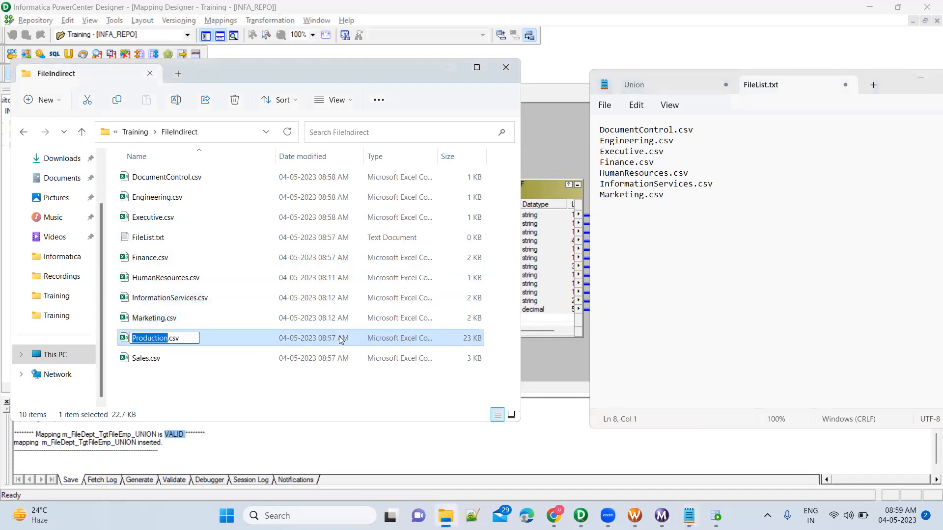
left_click(615, 217)
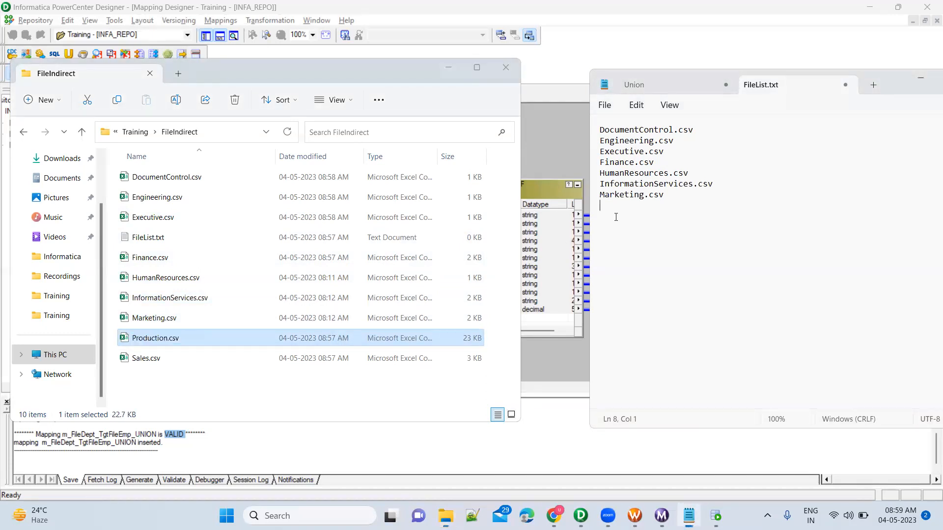
key("ctrl+v")
type(".csv")
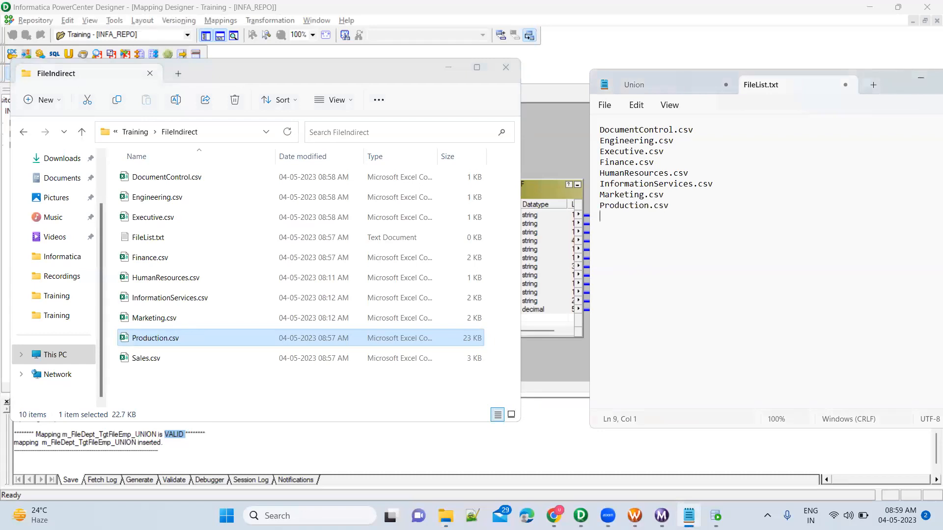
Copy the Sales file name from the folder and add Sales.csv as the ninth line of FileList.txt.
left_click(285, 357)
key("F2")
key("ctrl+c")
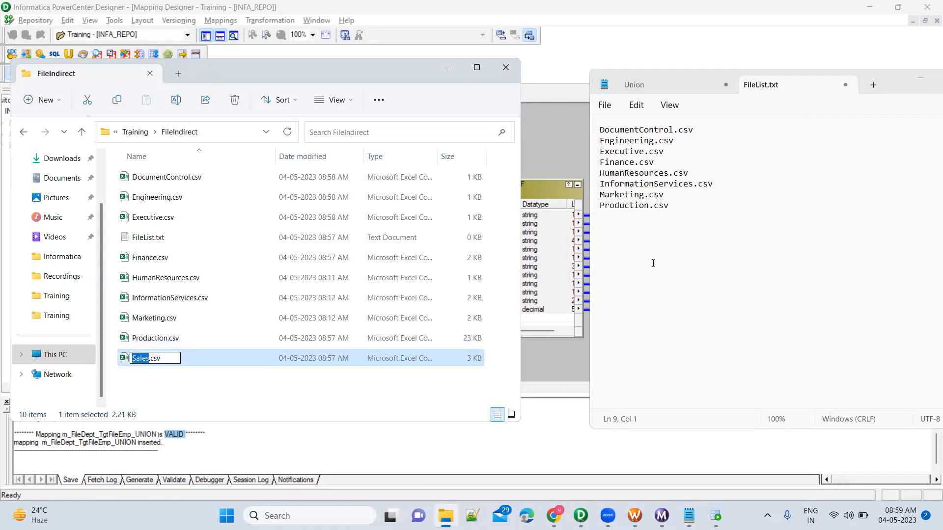
left_click(628, 227)
key("ctrl+v")
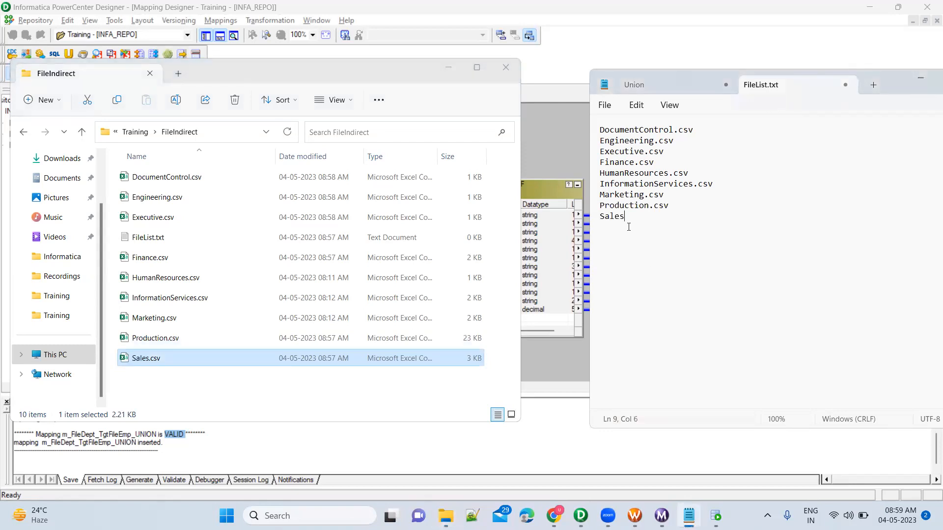
type(".csv")
right_click(801, 89)
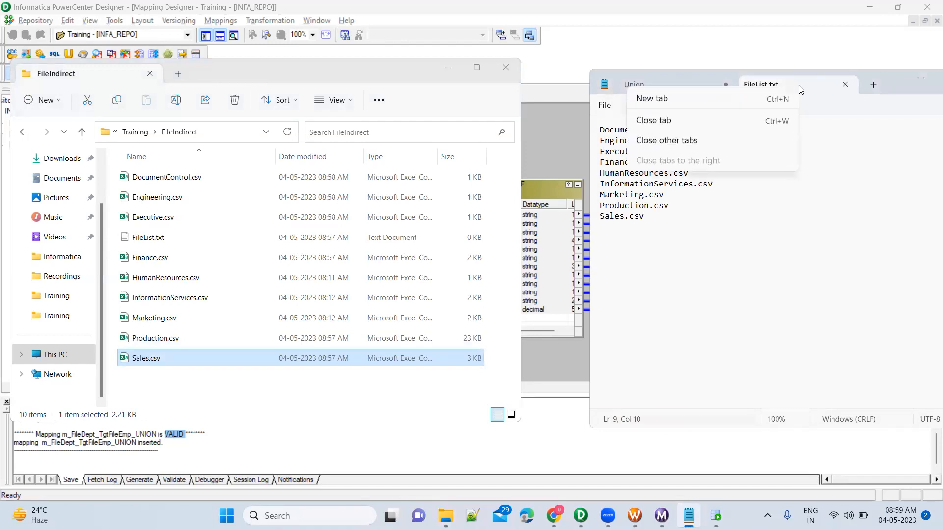
Save and close FileList.txt, and reopen it briefly to check the stored list of CSV file names.
left_click(811, 205)
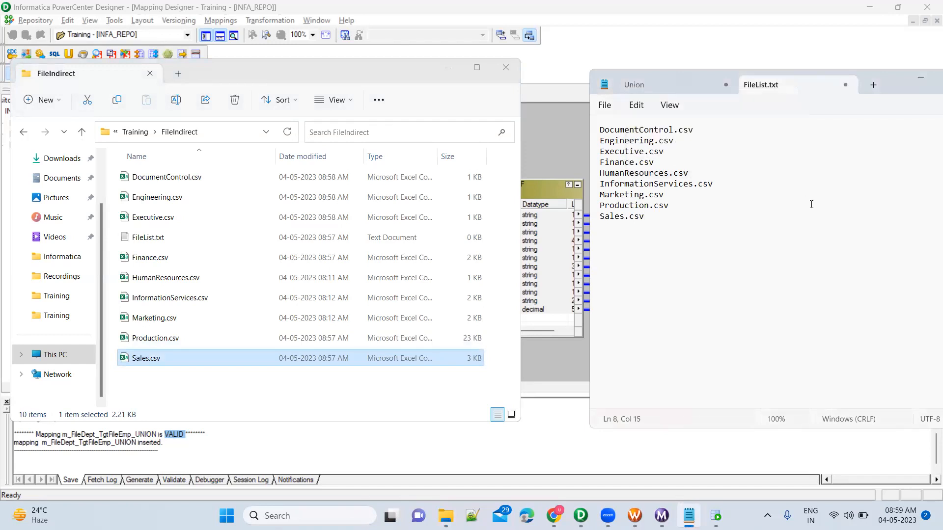
left_click(846, 82)
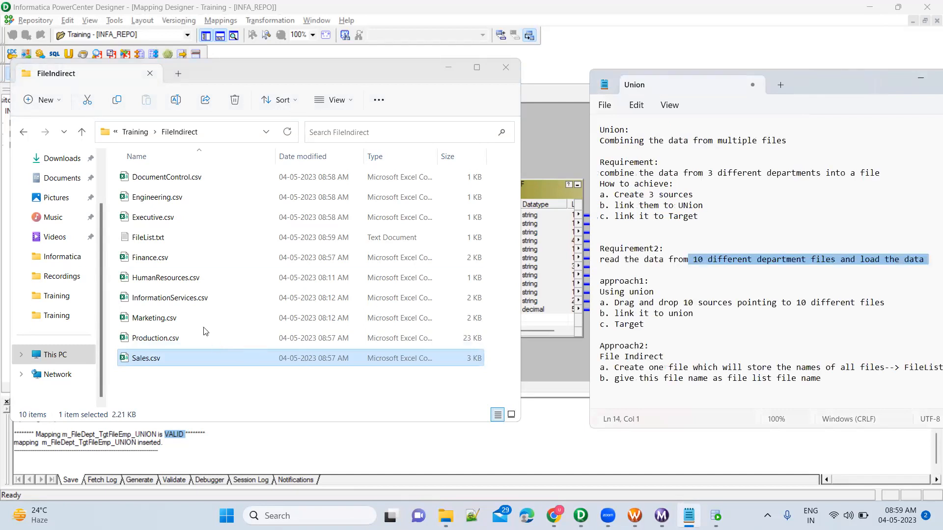
double_click(181, 238)
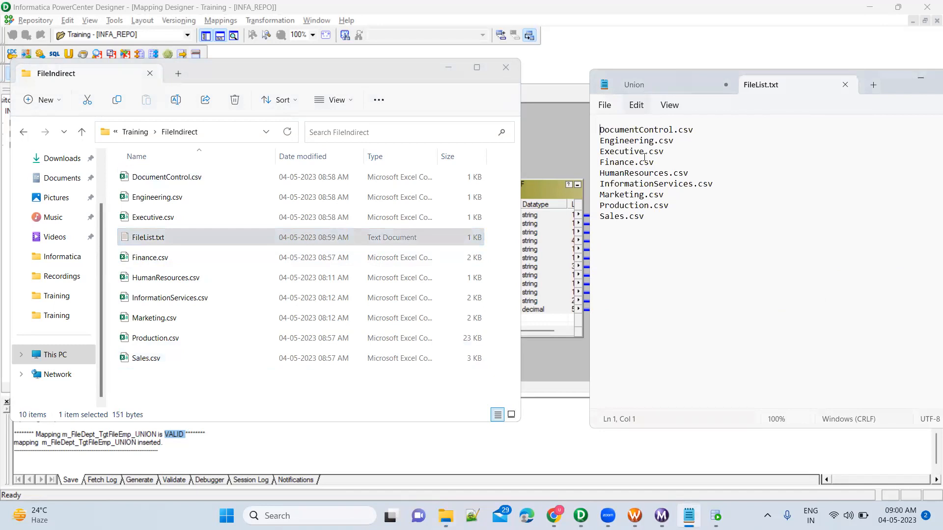
left_click(845, 86)
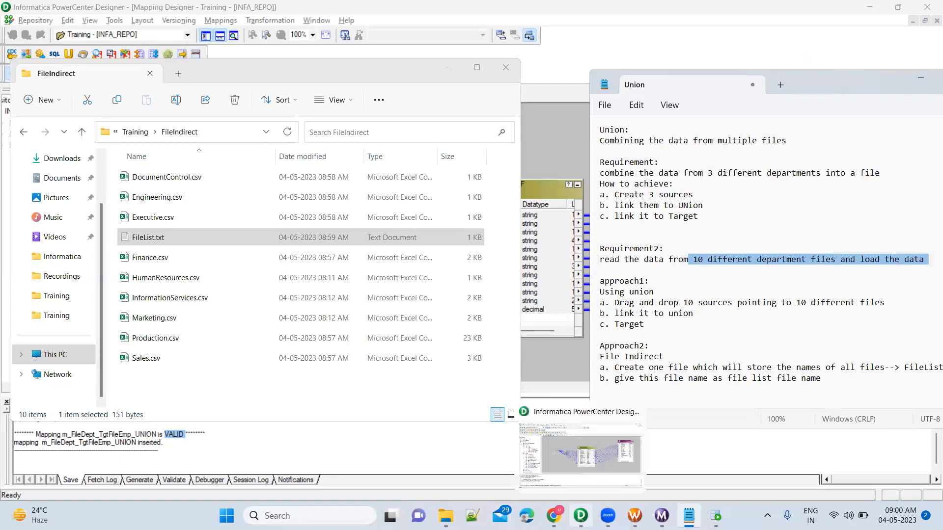
Switch to PowerCenter Designer, save the mapping m_FileDept_TgtFileDept_FileIndirect and check its validation status.
left_click(580, 516)
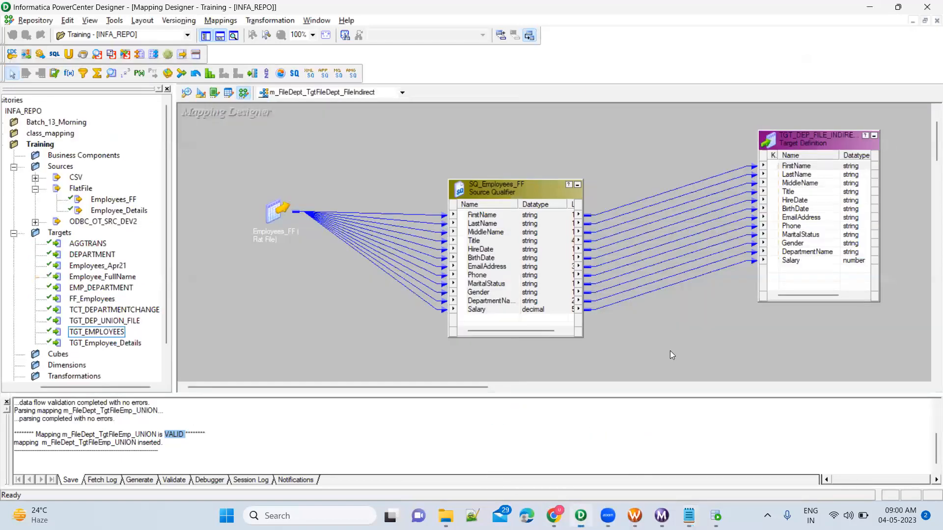
double_click(193, 434)
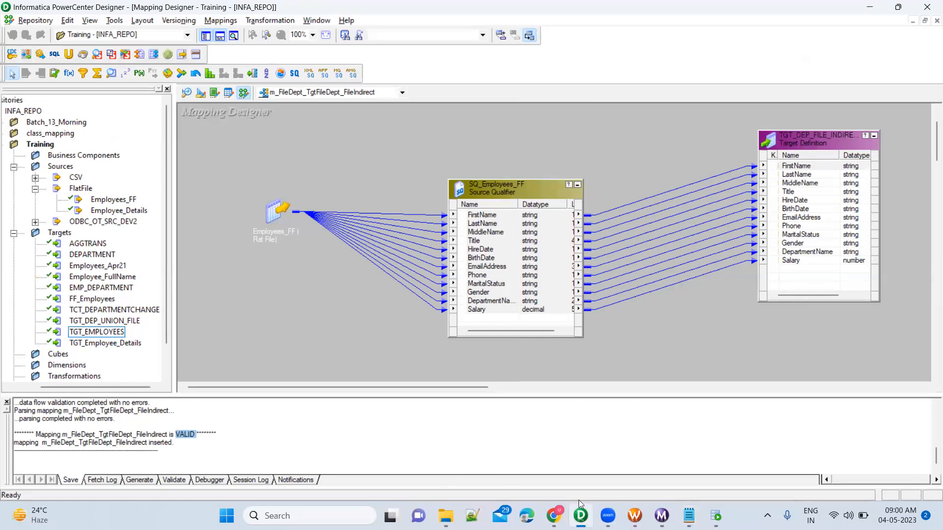
Switch to Workflow Manager and add a session to wf_Training_Batch2 for the mapping m_FileDept_TgtFileDept_FileIndirect.
key("alt+Tab")
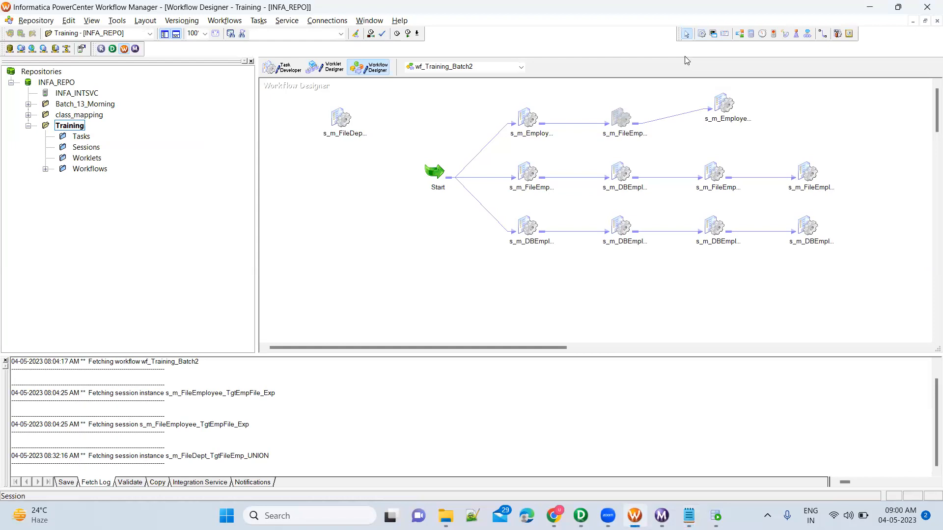
left_click(346, 211)
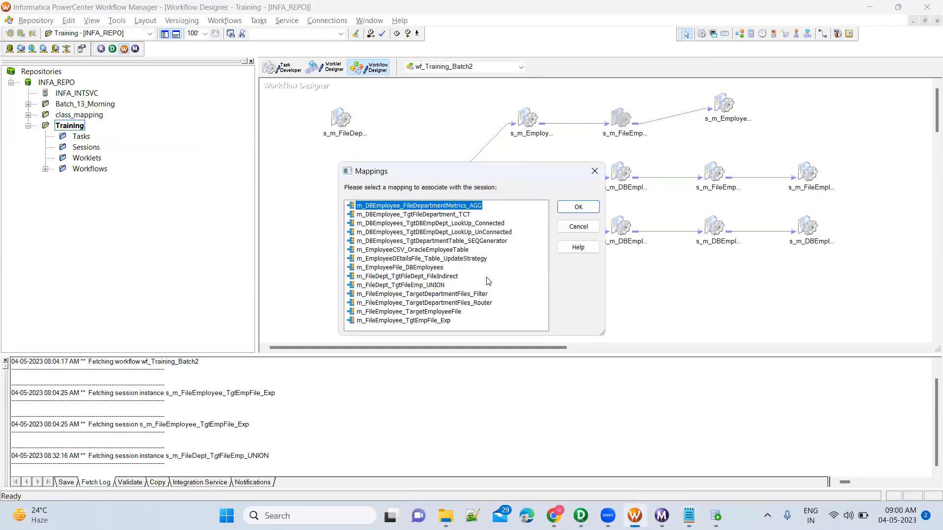
left_click(452, 277)
left_click(572, 211)
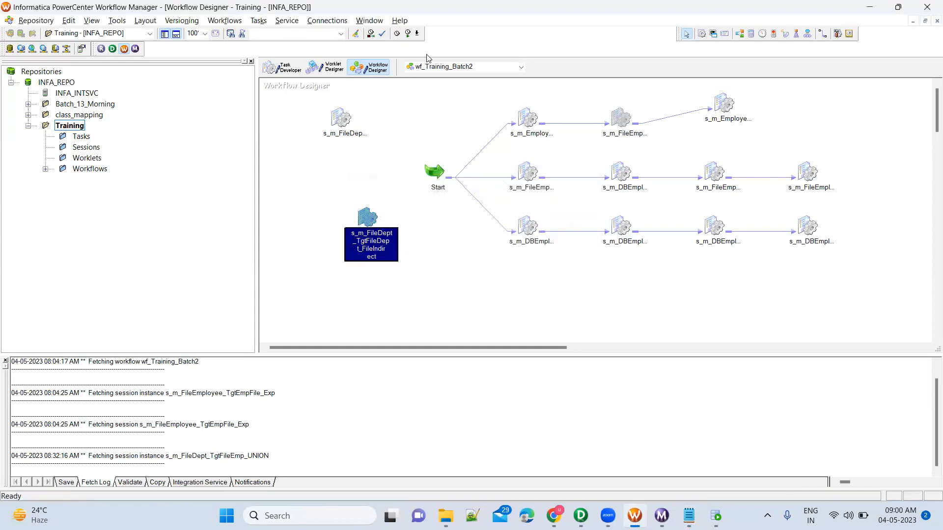
Open the new FileIndirect session for editing and enable "Fail parent if this task fails".
double_click(366, 217)
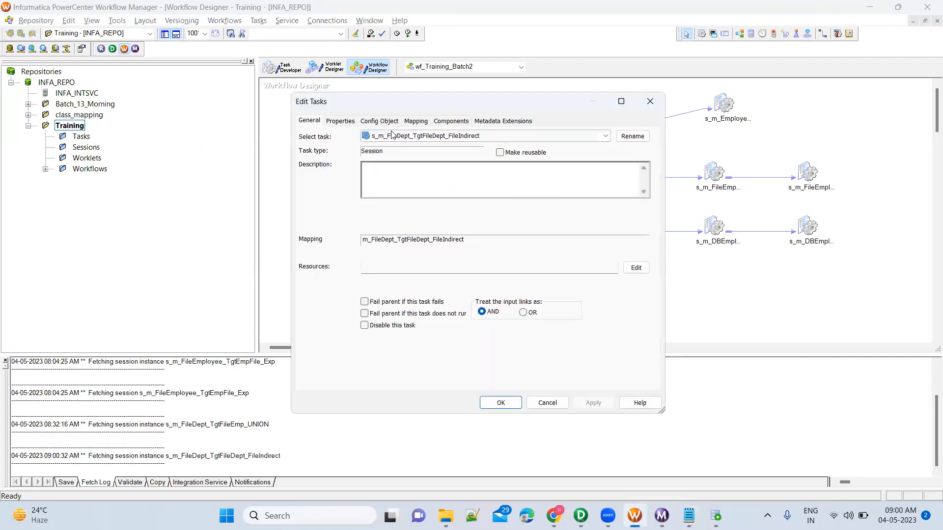
left_click(416, 121)
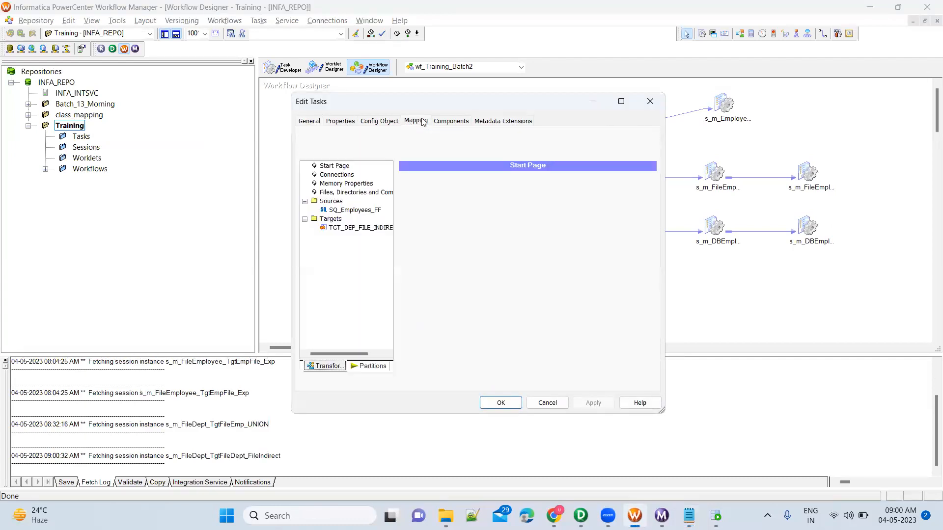
left_click(308, 122)
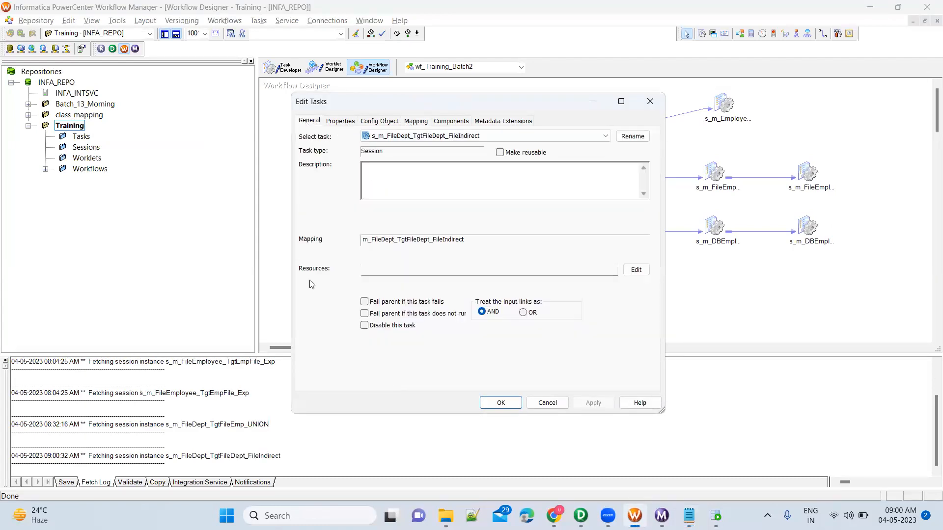
left_click(365, 303)
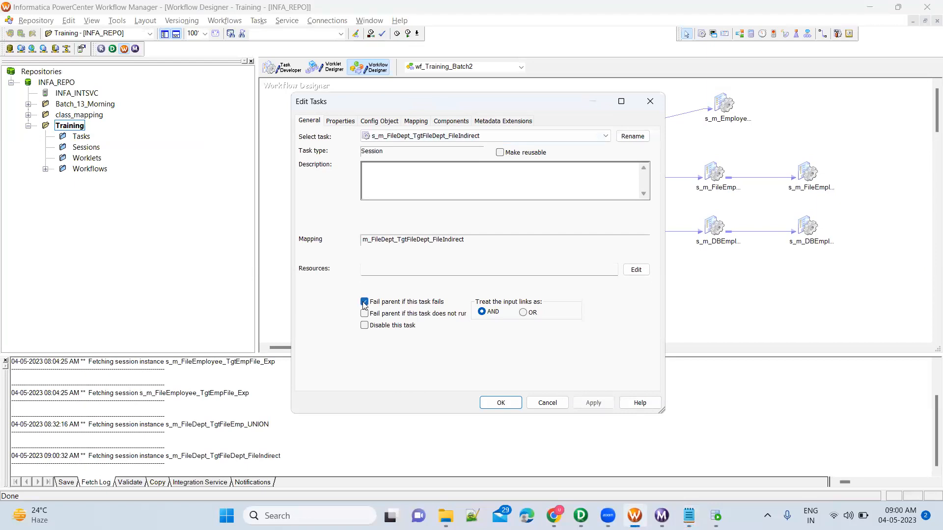
Set the source filetype of SQ_Employees_FF to Indirect in the session's mapping settings, with the input type kept as File.
left_click(415, 121)
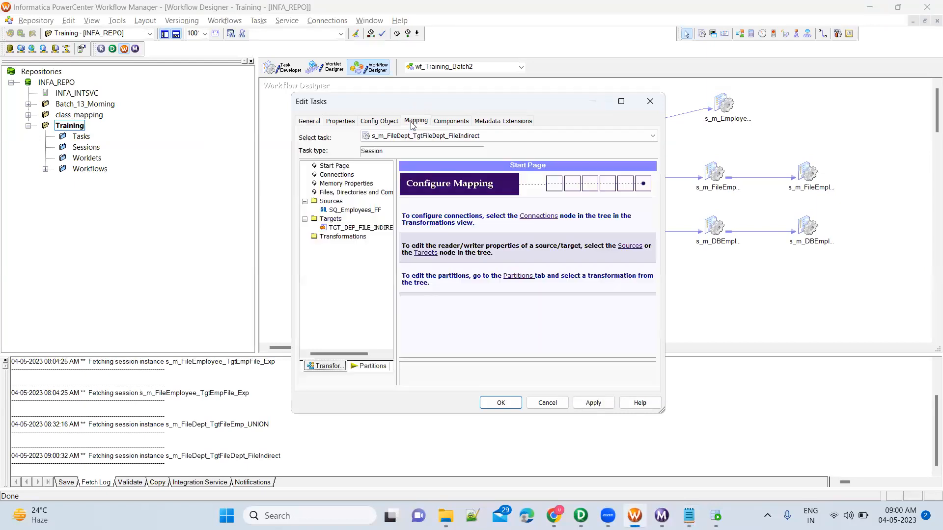
left_click(348, 211)
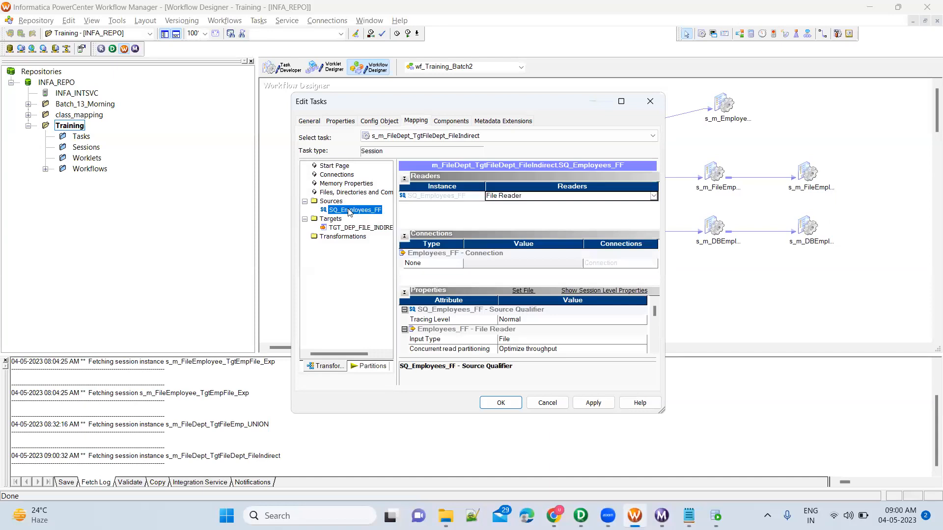
left_click(573, 339)
left_click(573, 340)
left_click(571, 339)
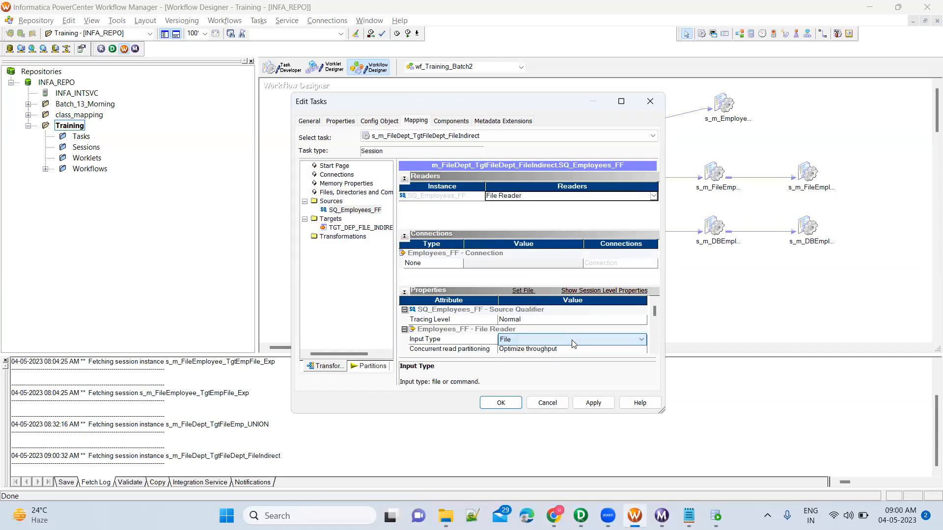
left_click(654, 349)
left_click(655, 349)
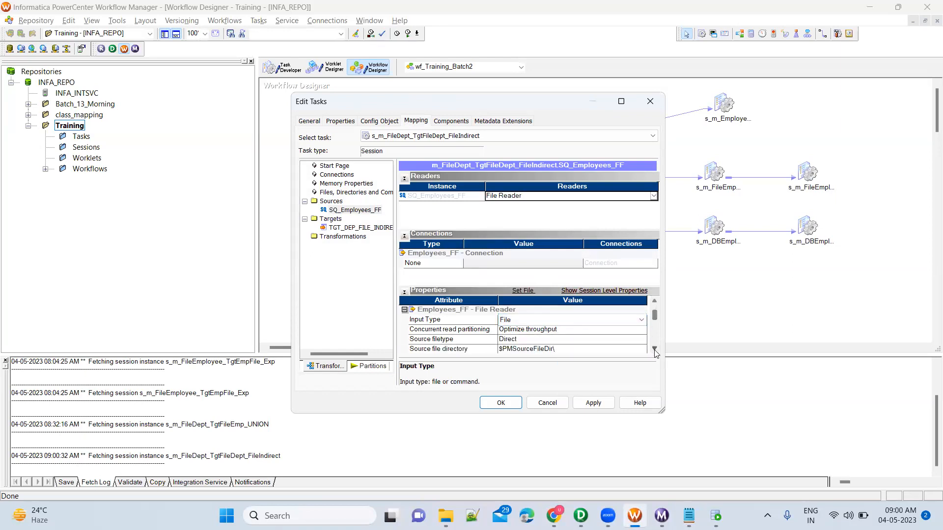
left_click(522, 340)
left_click(522, 340)
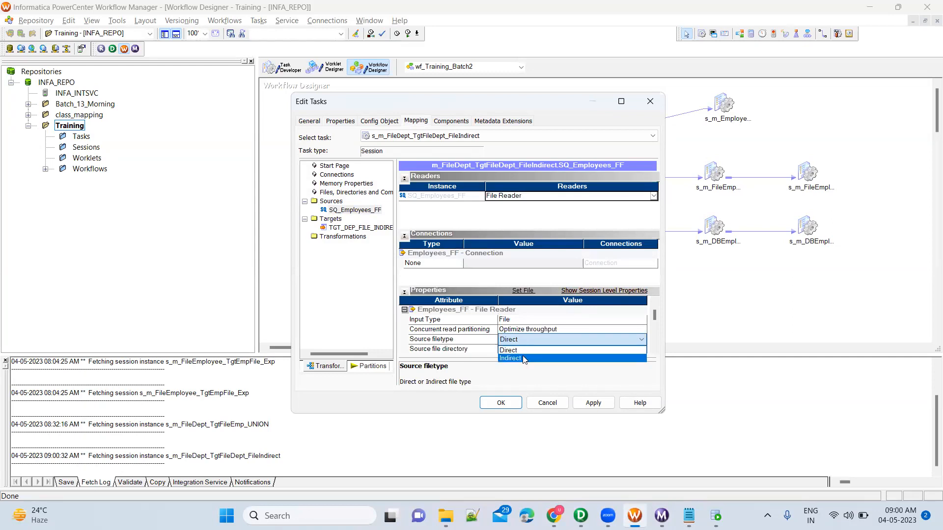
left_click(523, 358)
left_click(537, 342)
left_click(526, 359)
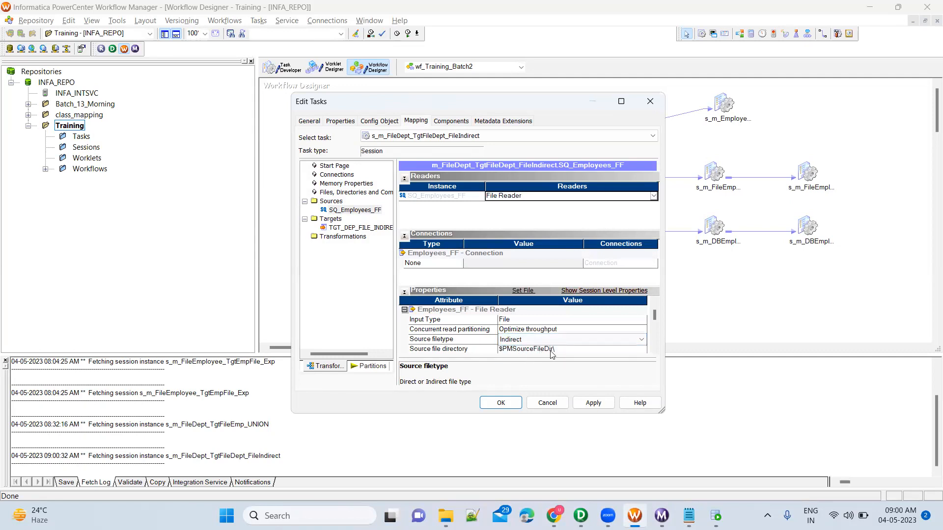
Copy the Training\FileIndirect part of the folder path and set the source file directory to $PMSourceFileDir\Training\FileIndirect\.
left_click(566, 352)
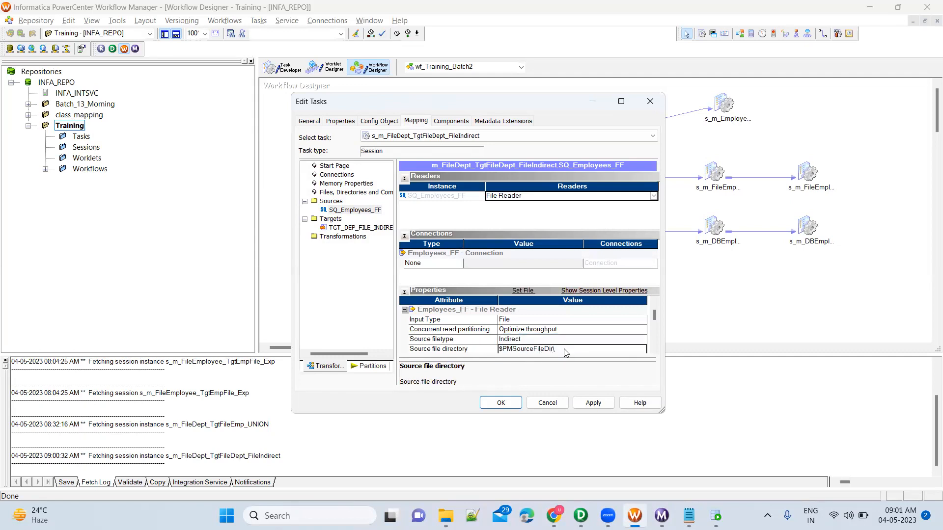
left_click(654, 348)
left_click(655, 349)
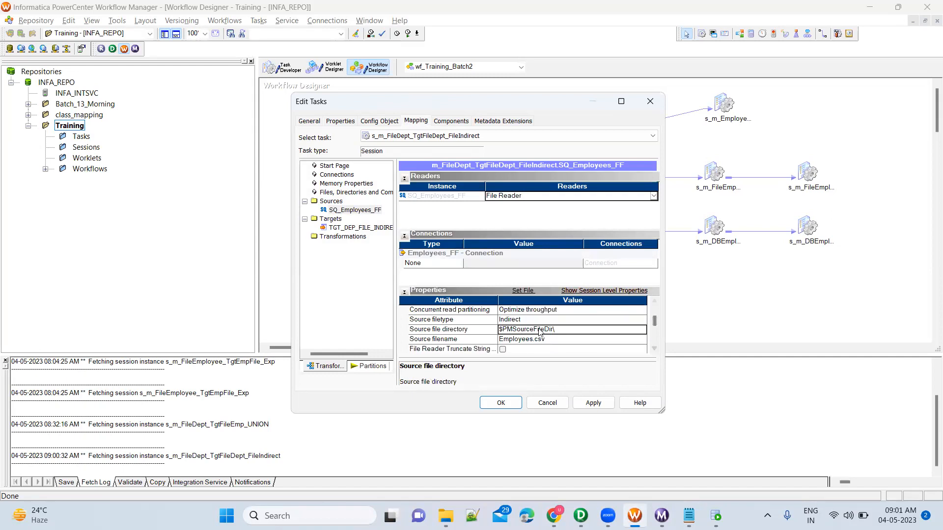
left_click(445, 515)
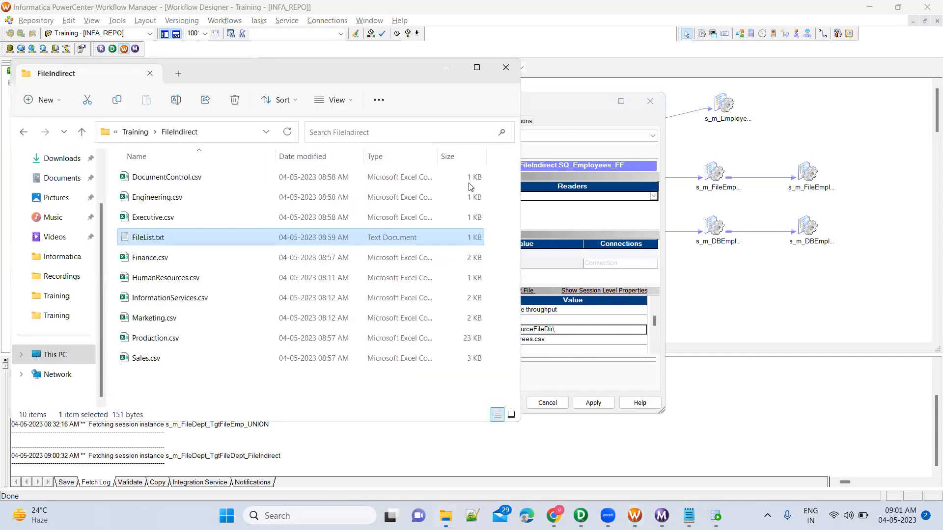
left_click(211, 136)
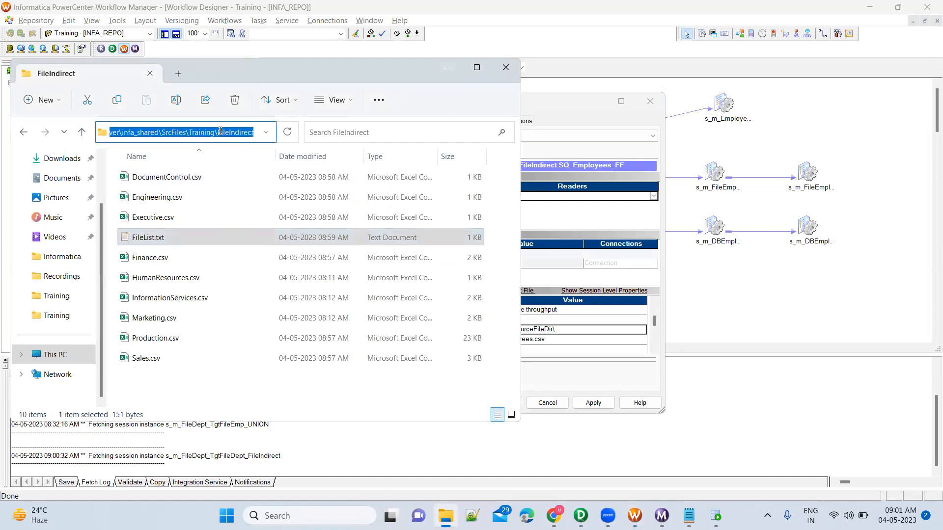
left_click(191, 133)
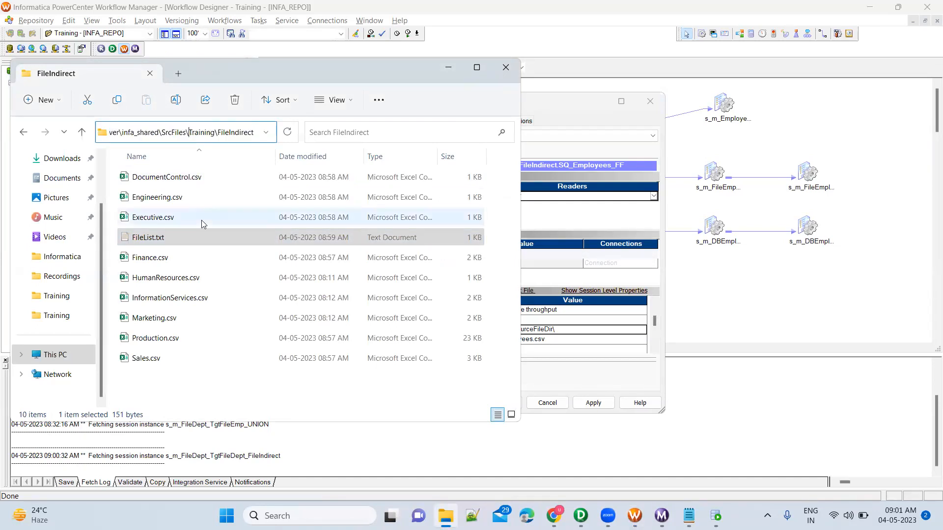
key("shift+End")
key("ctrl+c")
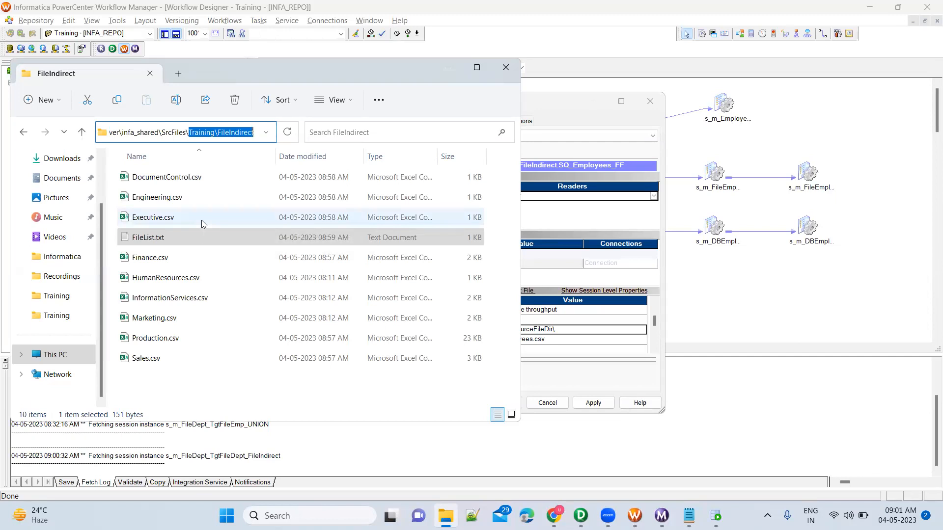
key("alt+Tab")
left_click(547, 331)
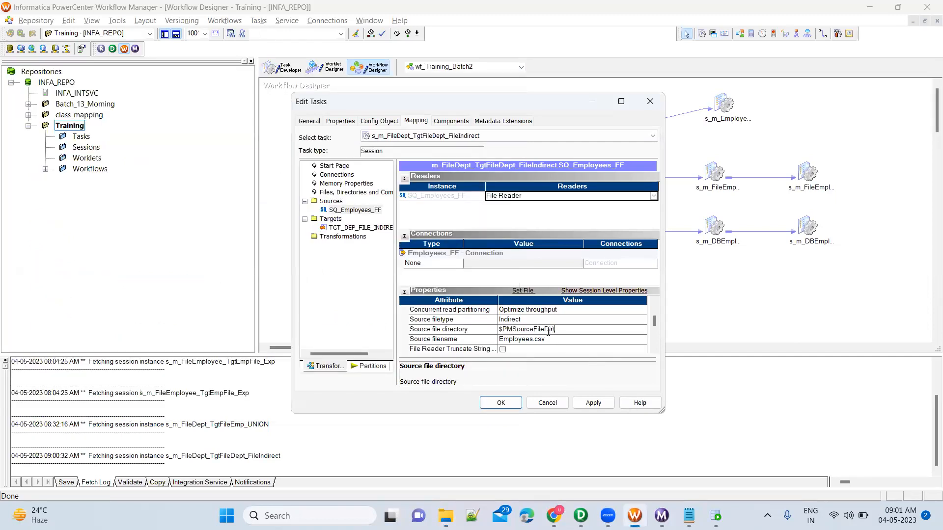
key("ctrl+v")
Copy the list file's name from the FileIndirect folder and set the source filename to FileList.txt.
key("alt+Tab")
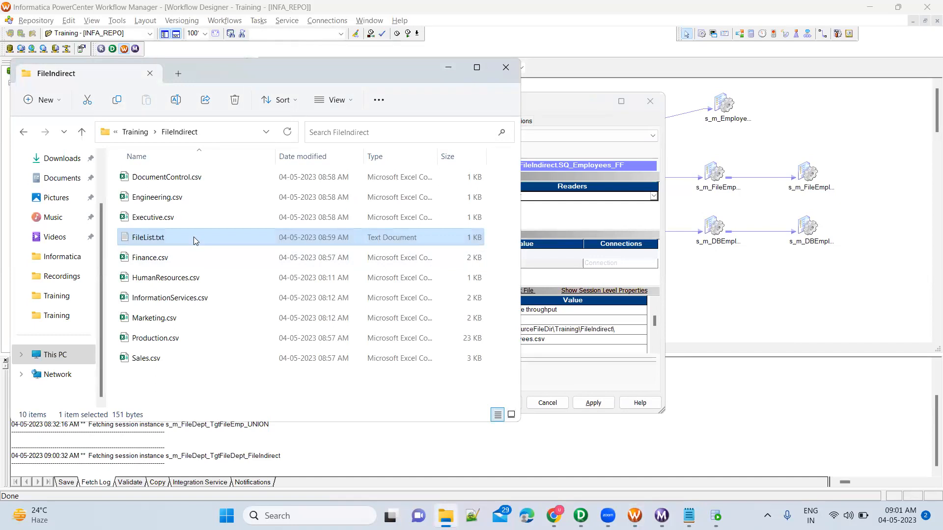
key("F2")
key("ctrl+c")
key("alt+Tab")
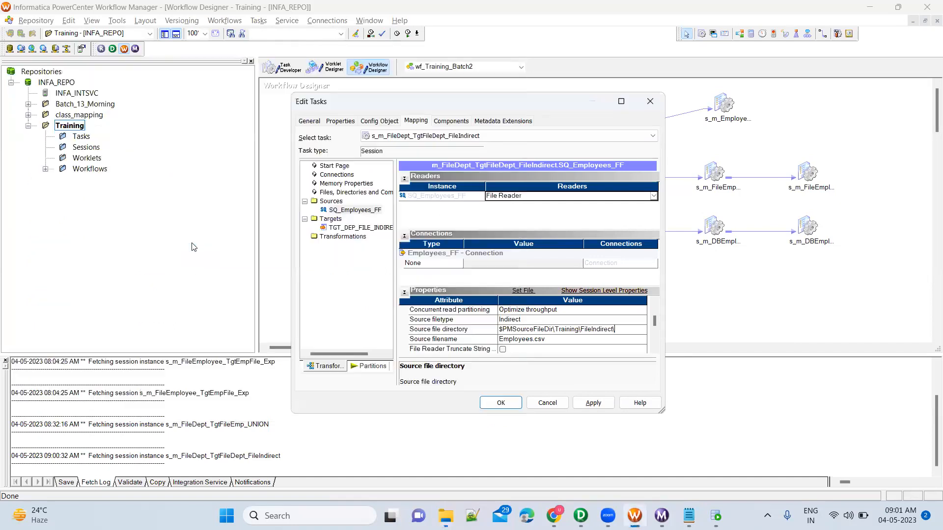
left_click(563, 340)
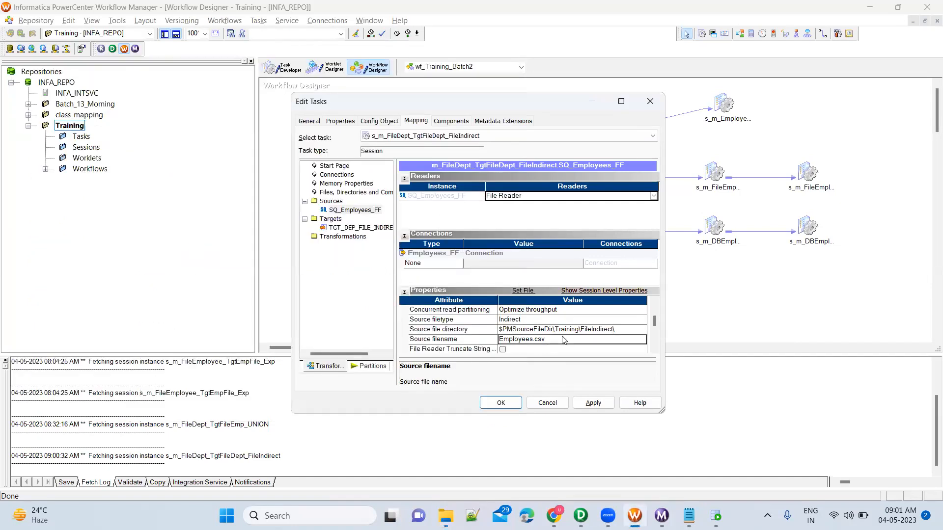
key("ctrl+v")
type(".")
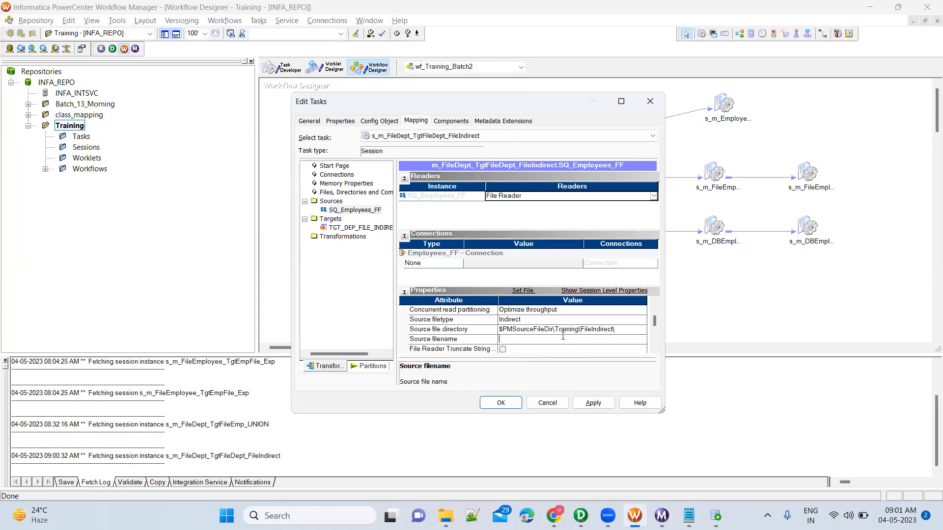
key("ctrl+v")
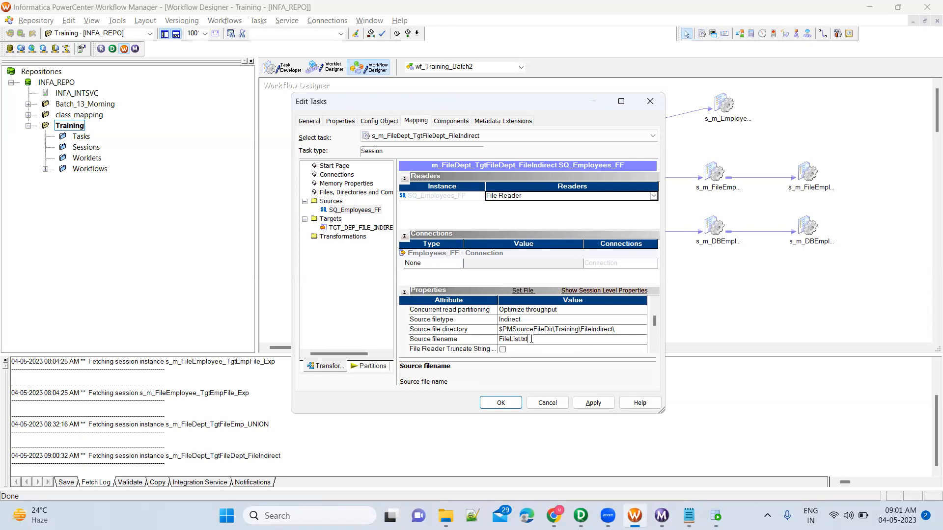
left_click(655, 350)
left_click(654, 350)
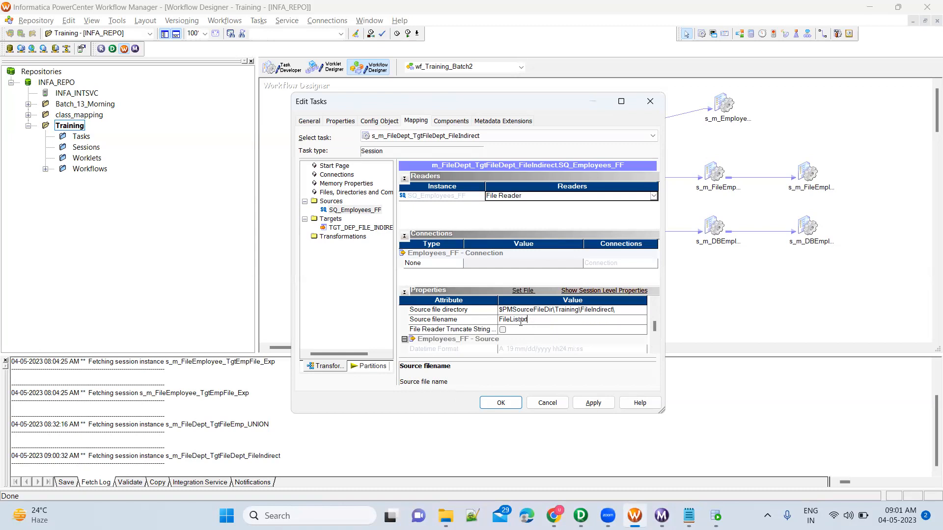
Set the header options of the TGT_DEP_FILE_INDIRECT_FILE target to Output Field Names in the session's mapping settings.
left_click(362, 228)
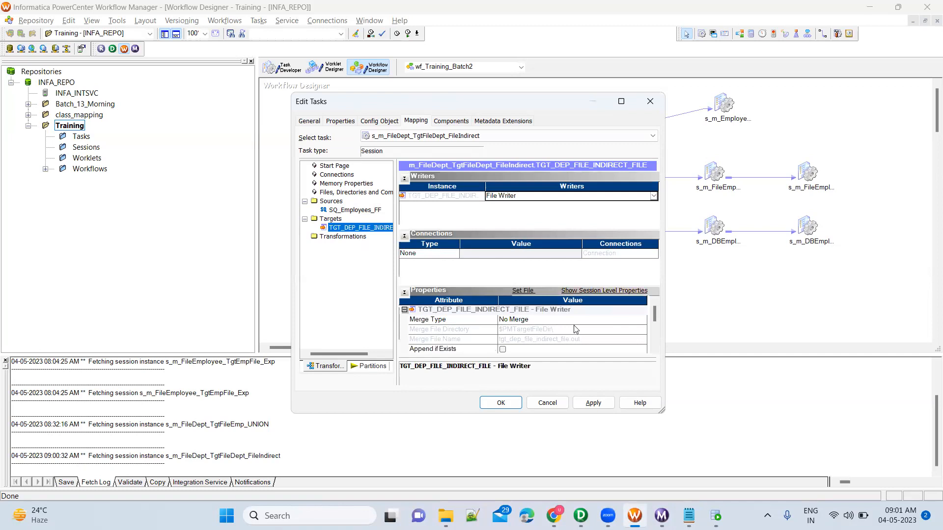
left_click(653, 342)
left_click(652, 342)
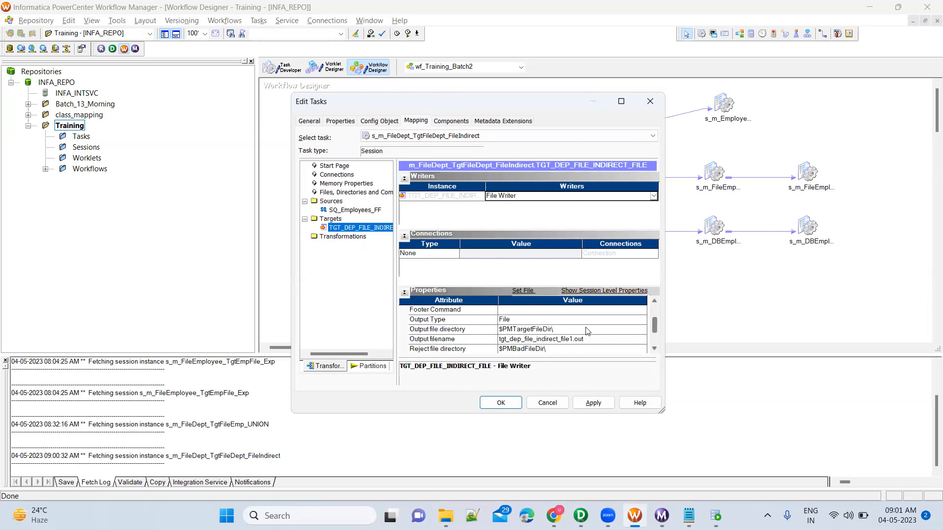
left_click(657, 302)
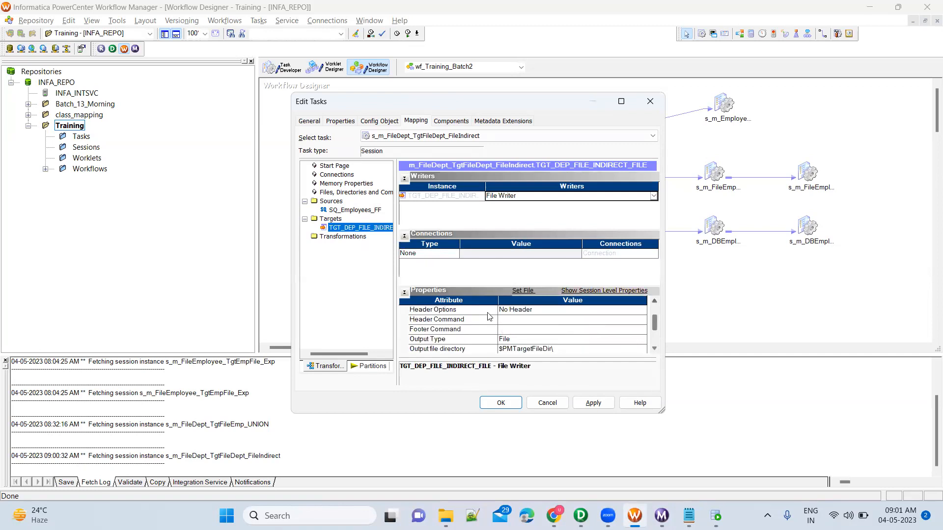
left_click(513, 313)
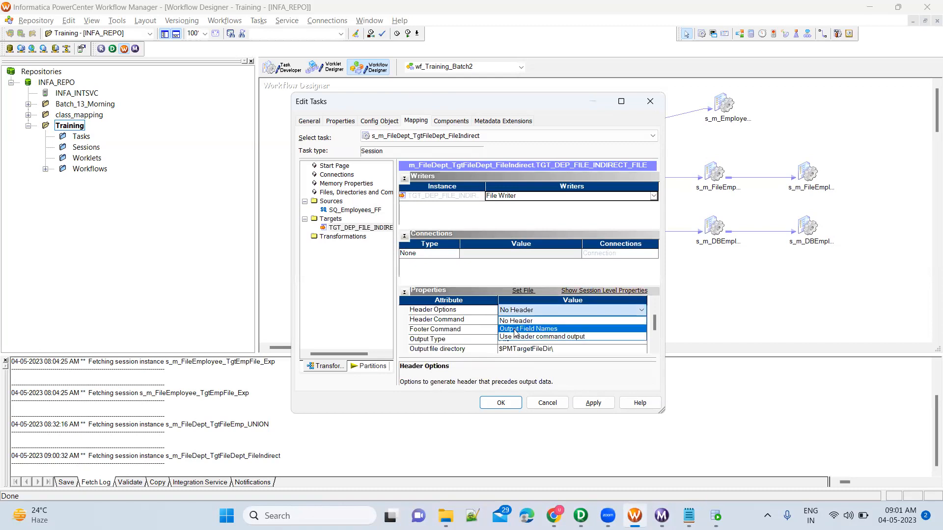
left_click(515, 329)
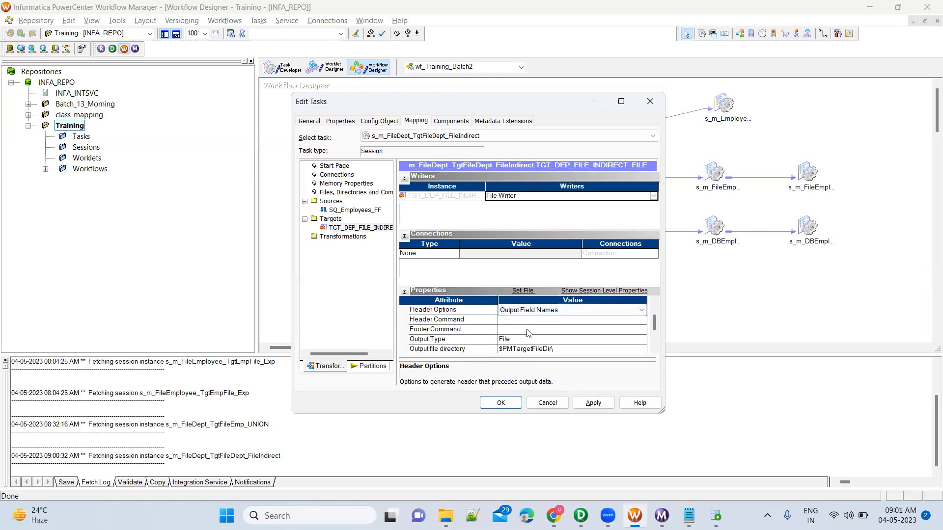
Set the target's output file directory to $PMTargetFileDir\Training\.
double_click(654, 349)
left_click(558, 332)
left_click(556, 330)
type("Training")
key("Return")
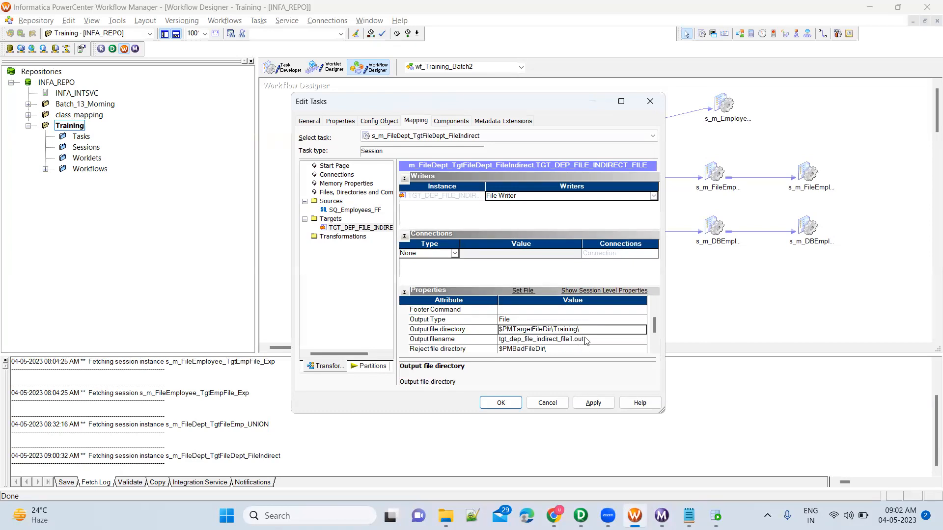
Set the target's output filename to File_Indirect_Emp_File.txt, apply the session settings and save the workflow.
left_click(549, 339)
left_click(548, 339)
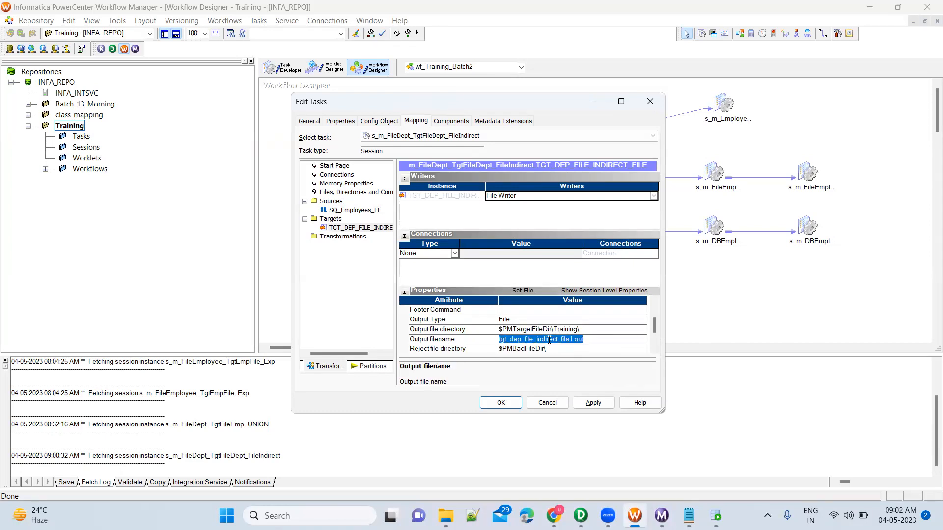
type("File_Ind")
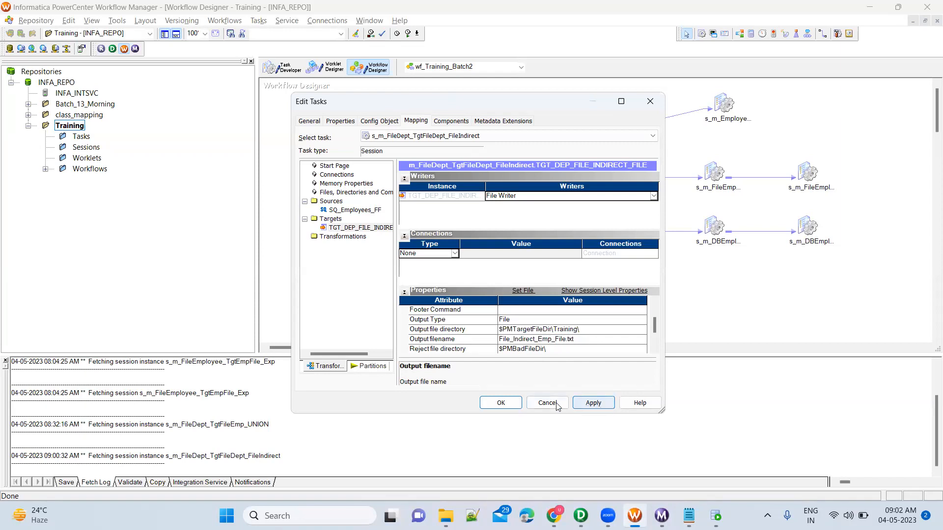
left_click(585, 403)
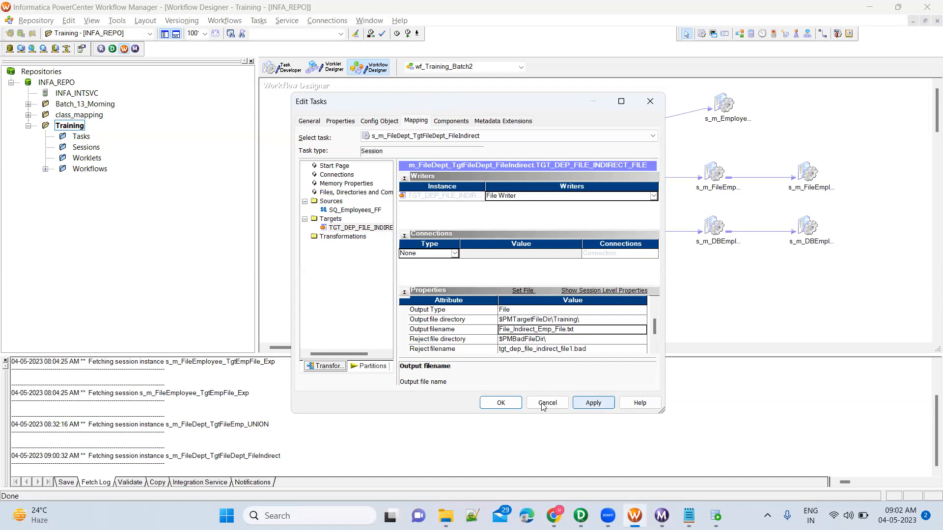
left_click(501, 403)
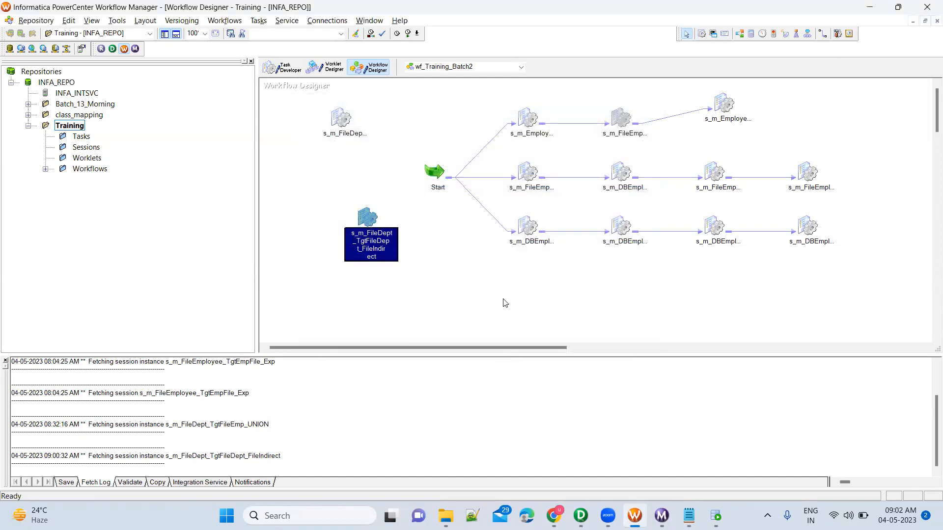
key("ctrl+s")
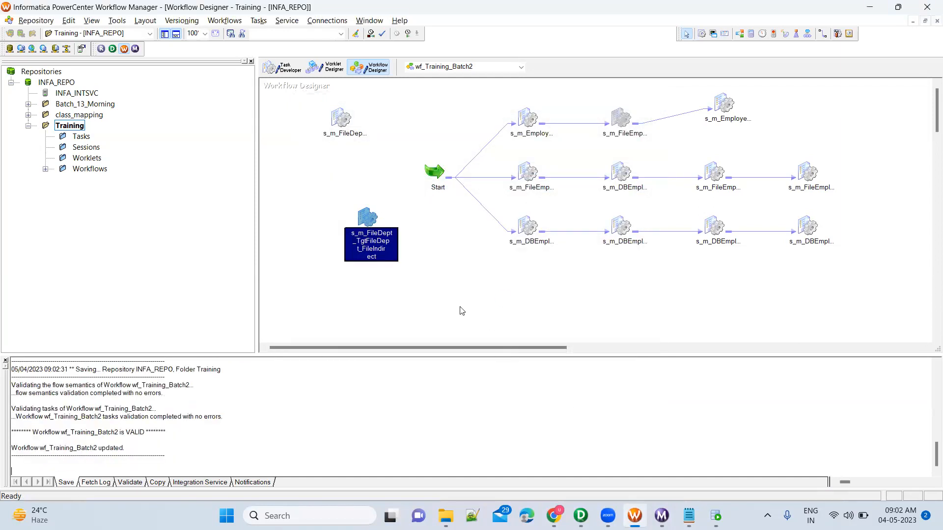
Start the FileIndirect session task on its own and check its source/target statistics in Workflow Monitor.
right_click(363, 221)
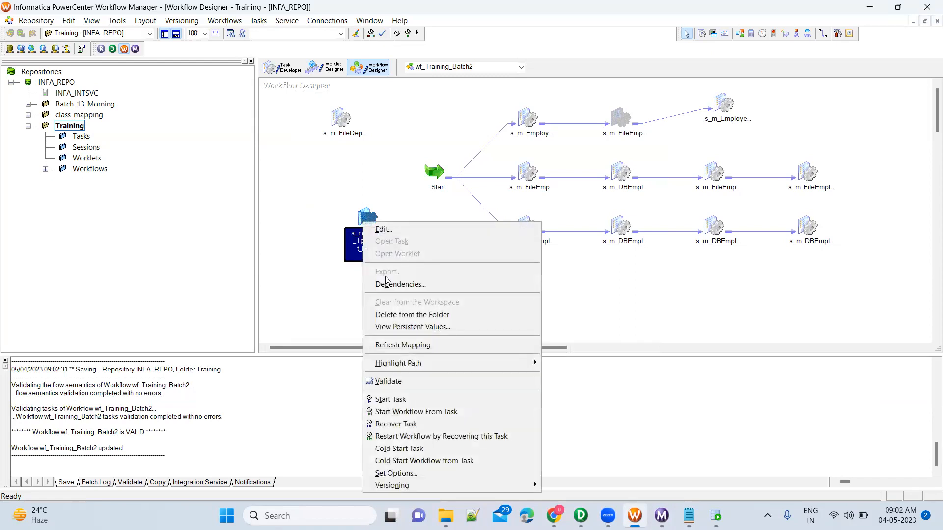
left_click(412, 399)
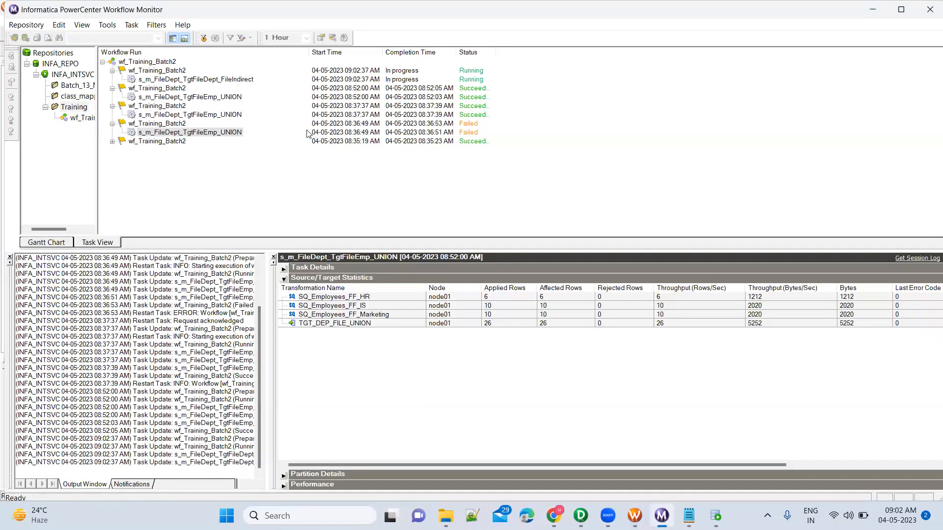
left_click(227, 79)
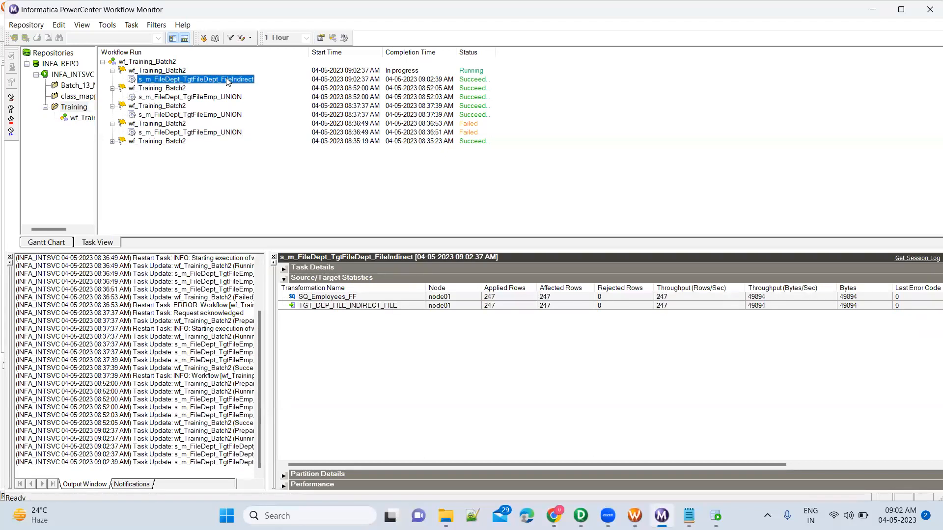
left_click(502, 298)
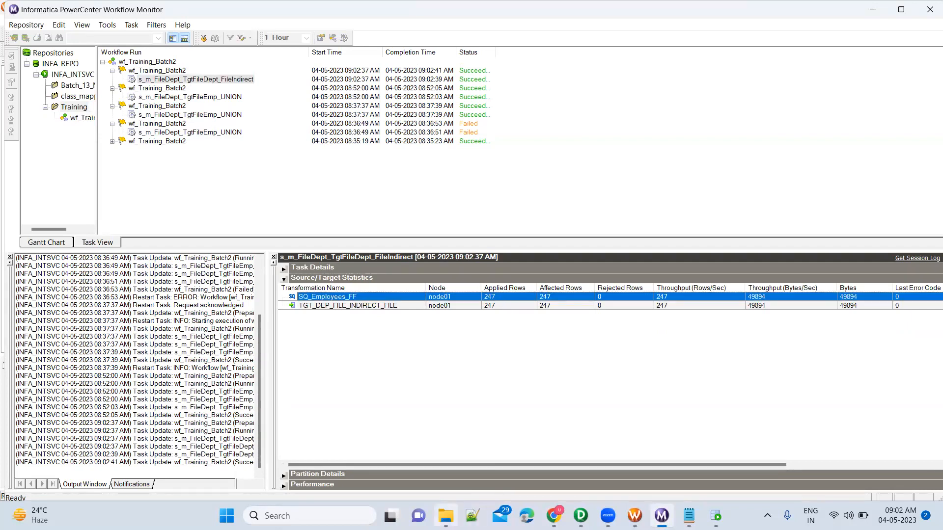
Switch to File Explorer, browse to infa_shared\TgtFiles\Training and open the output file File_Indirect_Emp_File.txt.
left_click(445, 515)
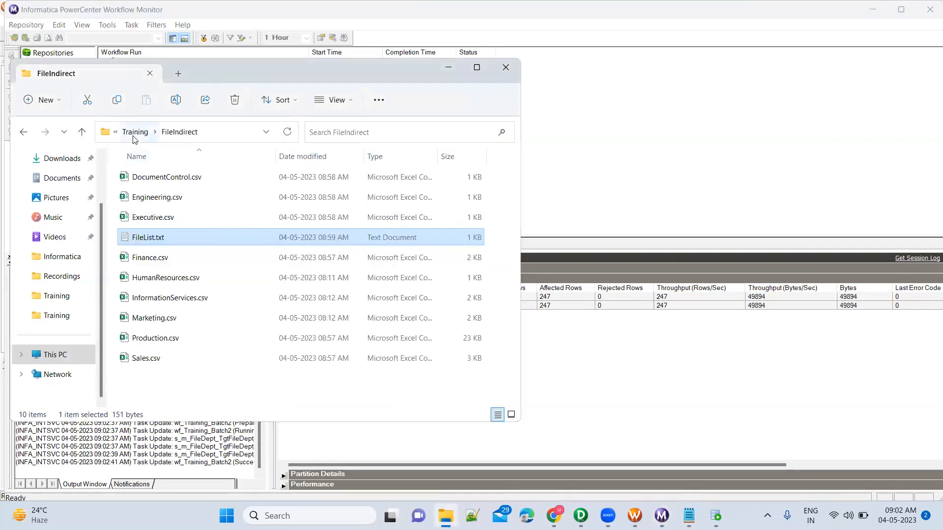
left_click(134, 138)
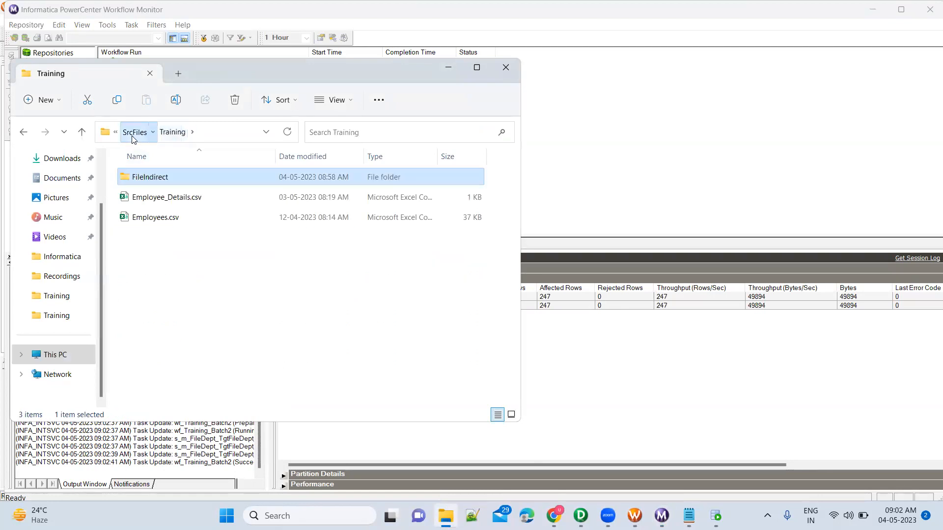
left_click(133, 135)
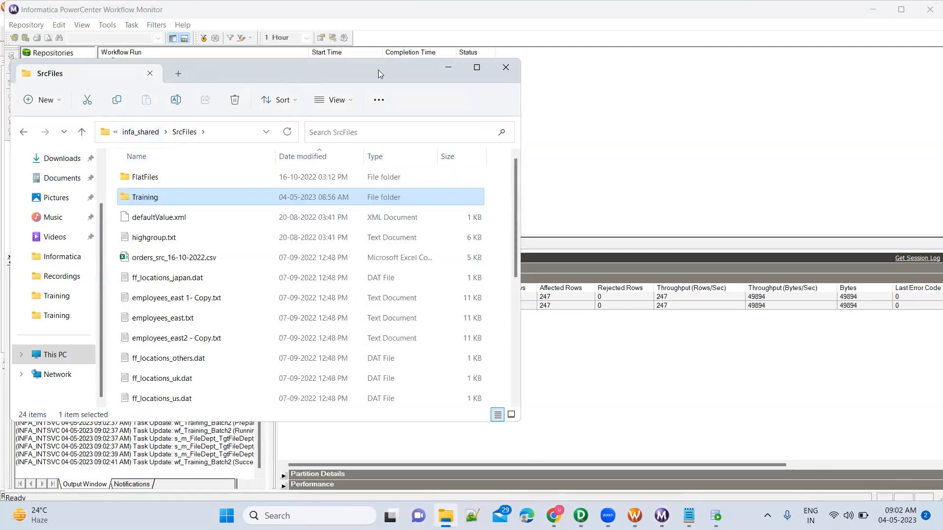
left_click_drag(378, 70, 585, 65)
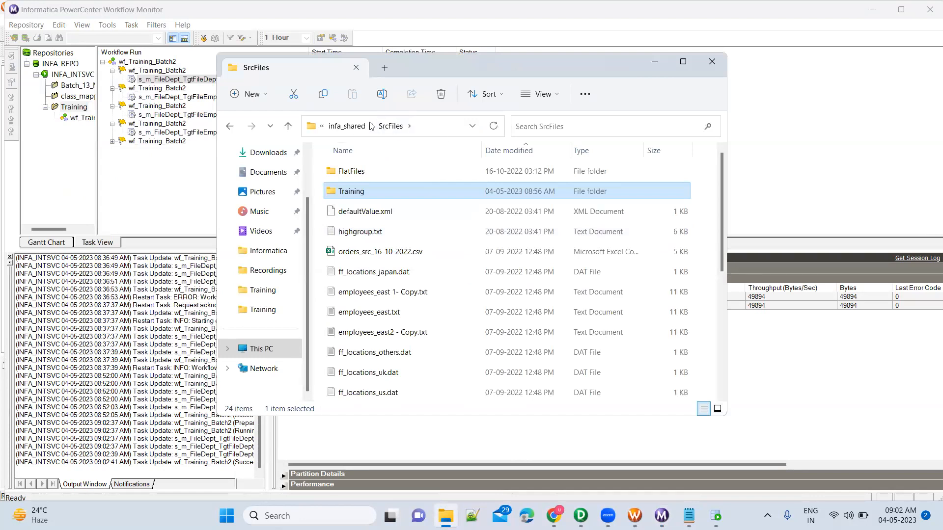
left_click(350, 125)
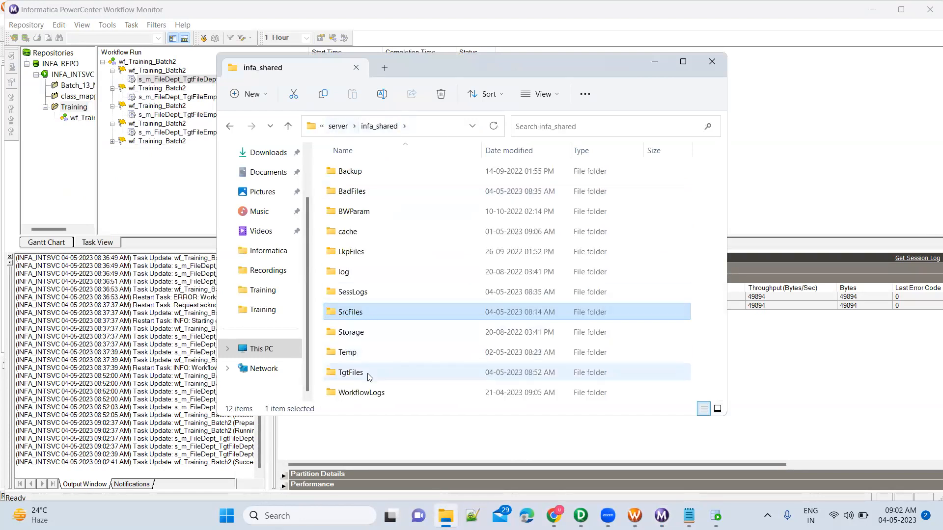
left_click(369, 376)
double_click(370, 376)
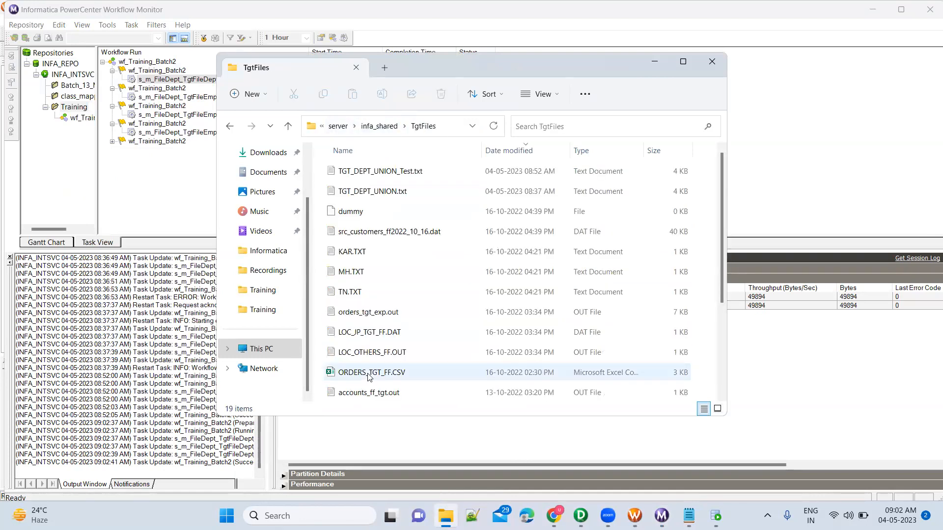
left_click(511, 152)
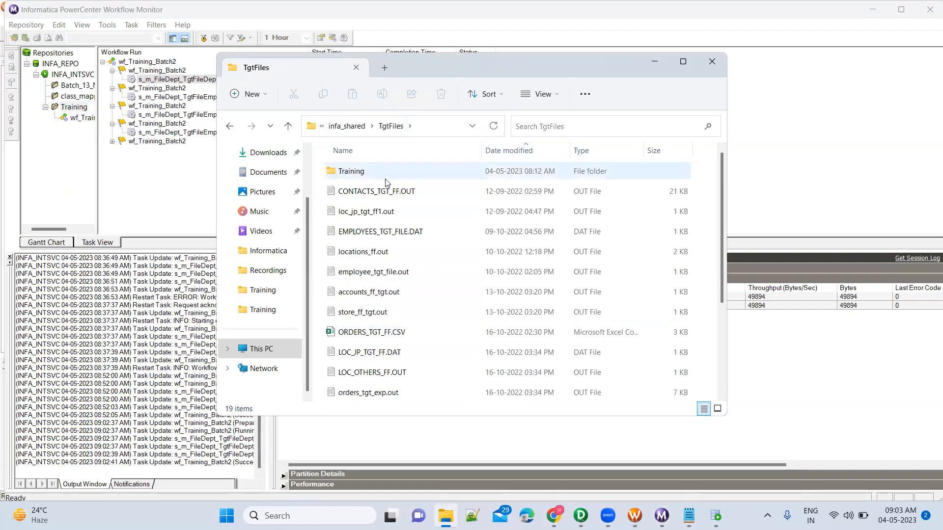
double_click(386, 178)
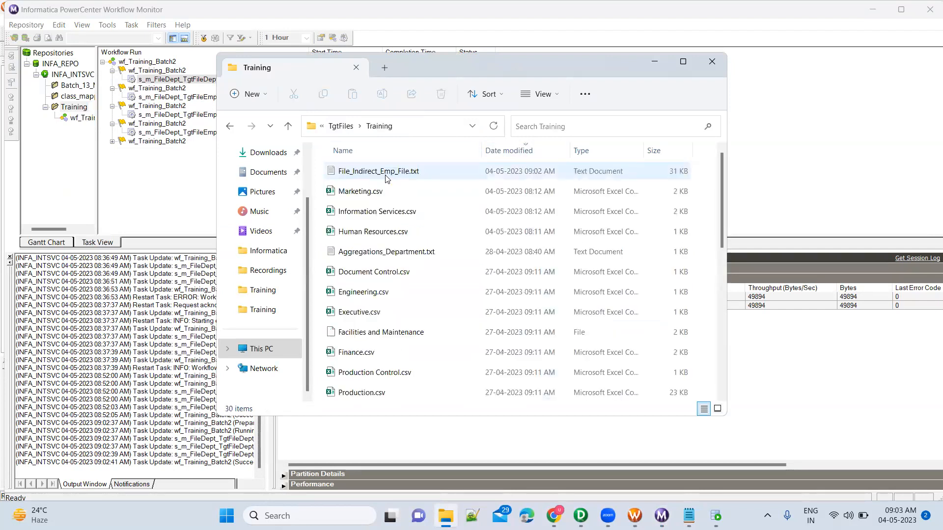
left_click(421, 170)
double_click(422, 170)
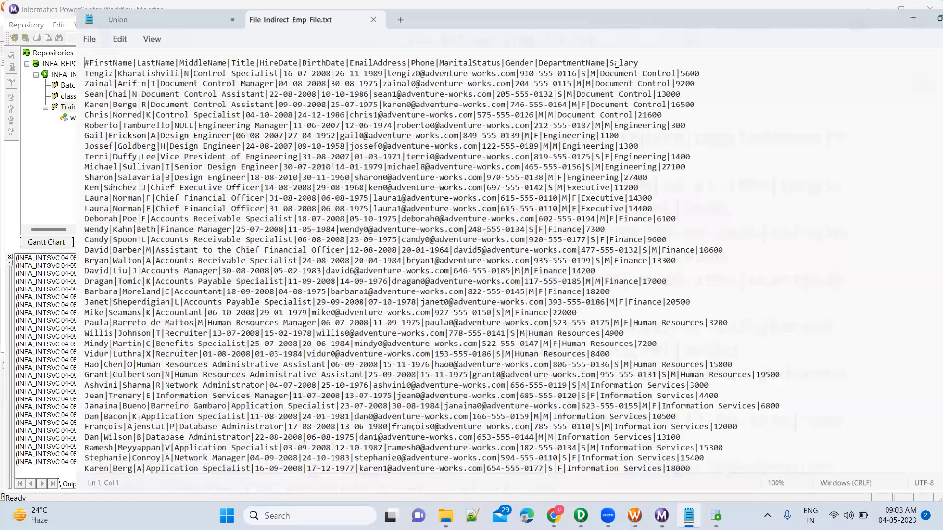
Examine the DepartmentName values down the output file to check which departments' source files were loaded.
key("ctrl+f")
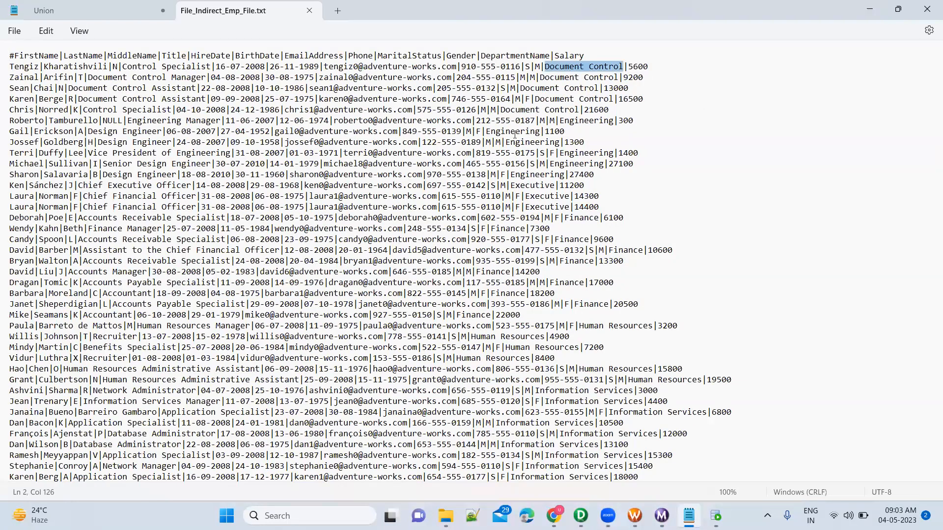
left_click_drag(500, 132, 530, 133)
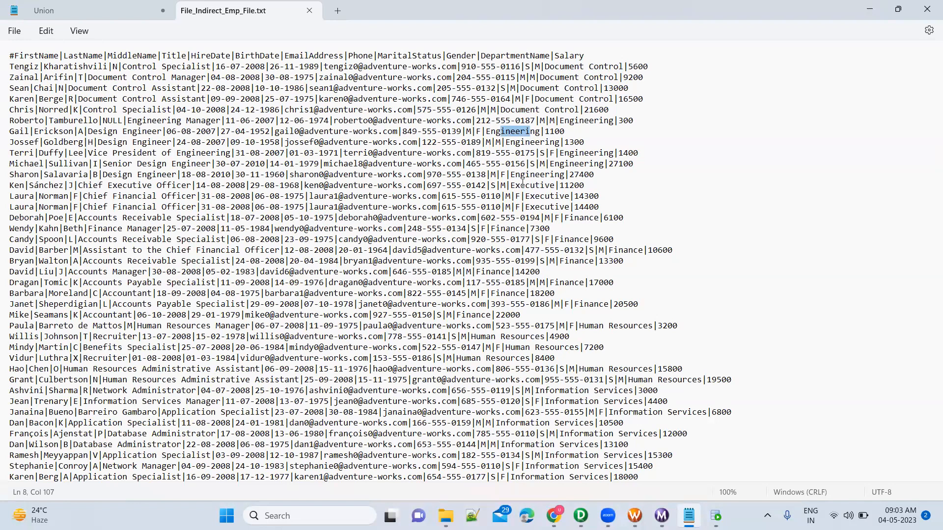
left_click_drag(520, 186, 564, 186)
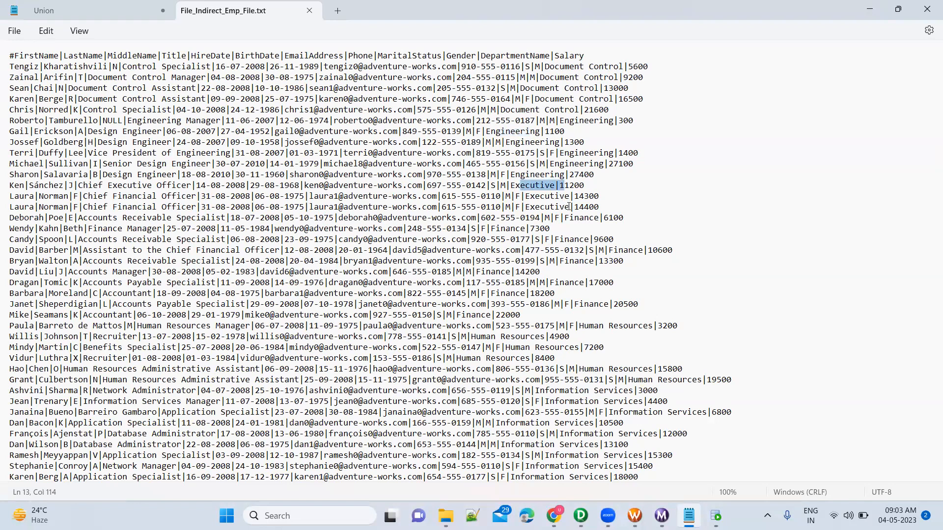
left_click_drag(581, 219, 605, 219)
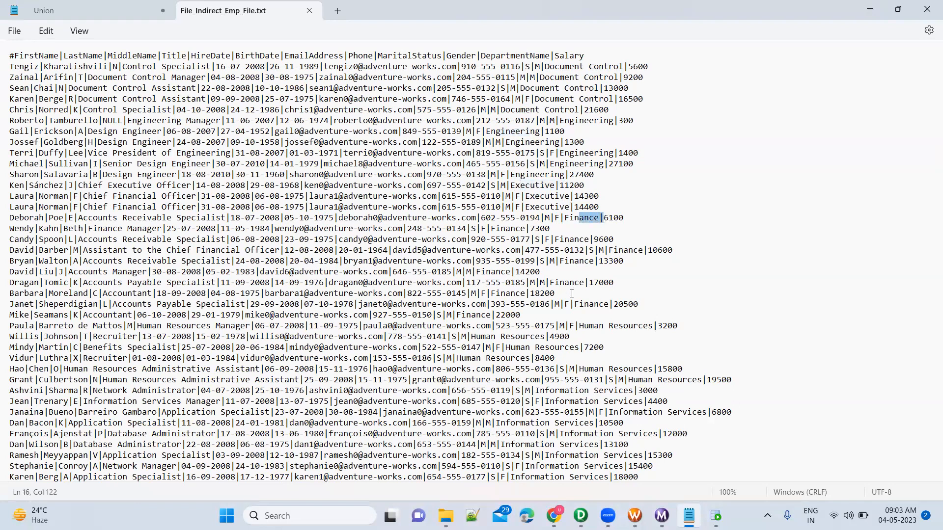
left_click_drag(589, 326, 643, 333)
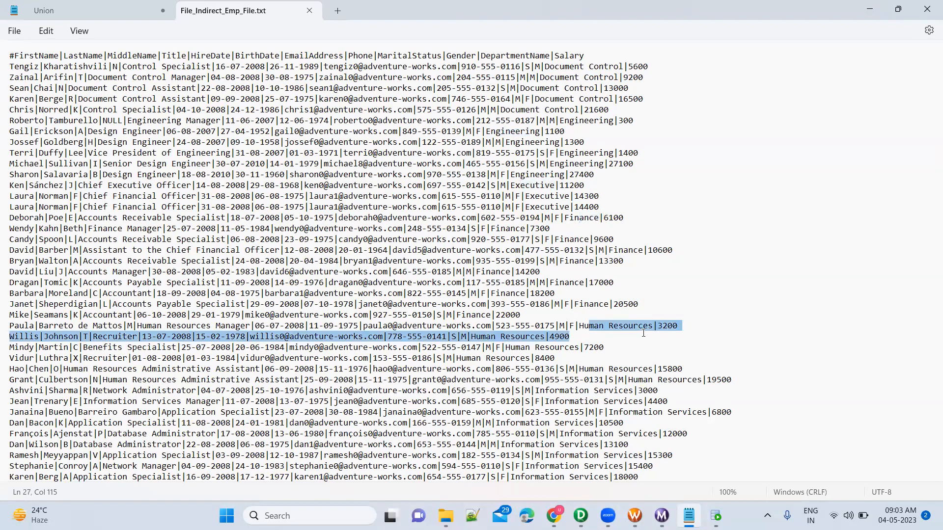
left_click_drag(590, 391, 634, 391)
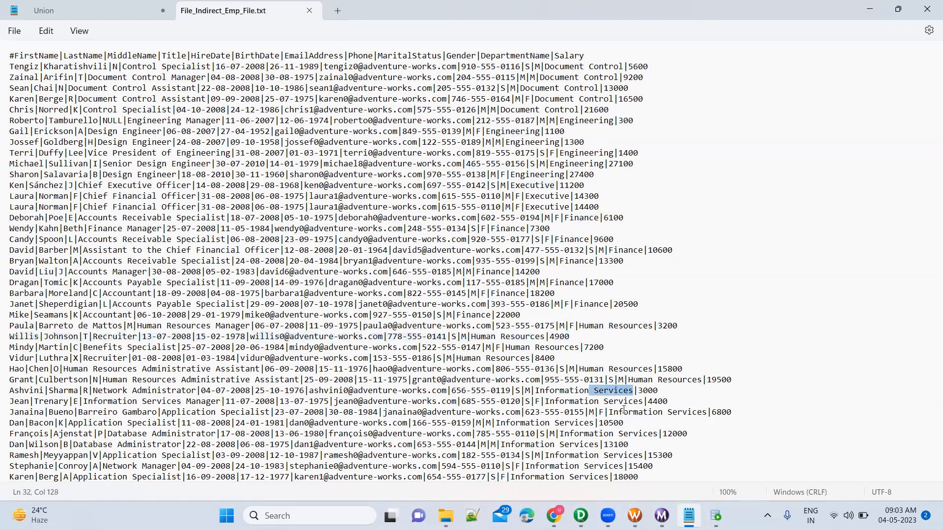
scroll(628, 400, "down", 3)
scroll(623, 409, "down", 4)
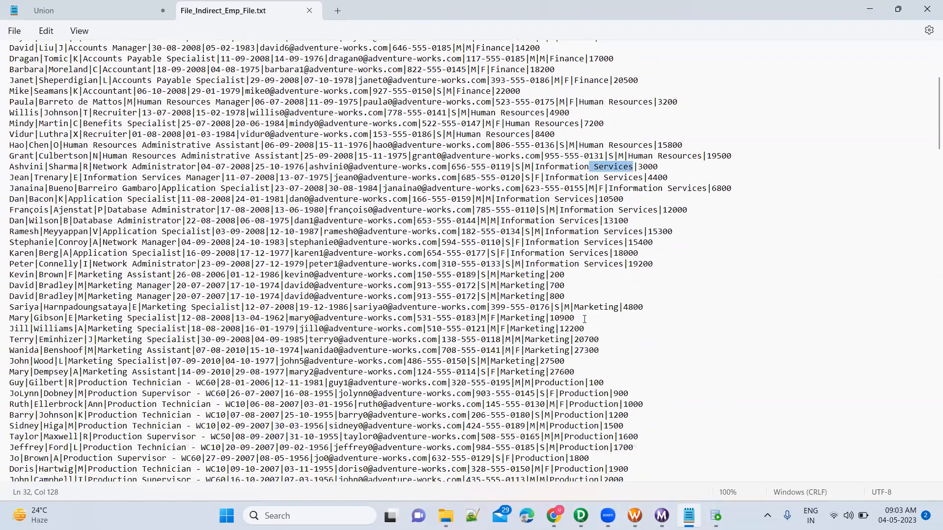
left_click_drag(584, 307, 618, 306)
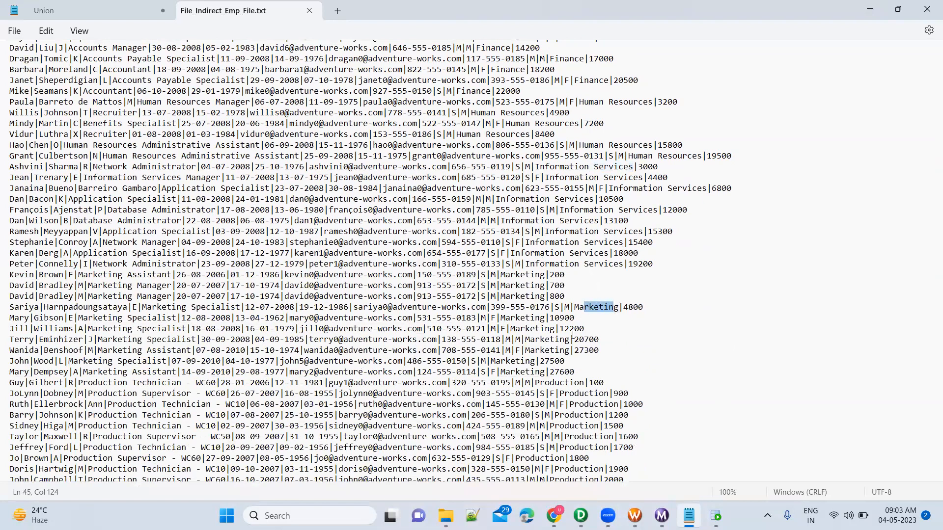
scroll(582, 399, "down", 3)
left_click_drag(574, 340, 628, 339)
scroll(615, 415, "down", 4)
scroll(615, 415, "down", 5)
scroll(615, 414, "down", 5)
scroll(615, 322, "down", 7)
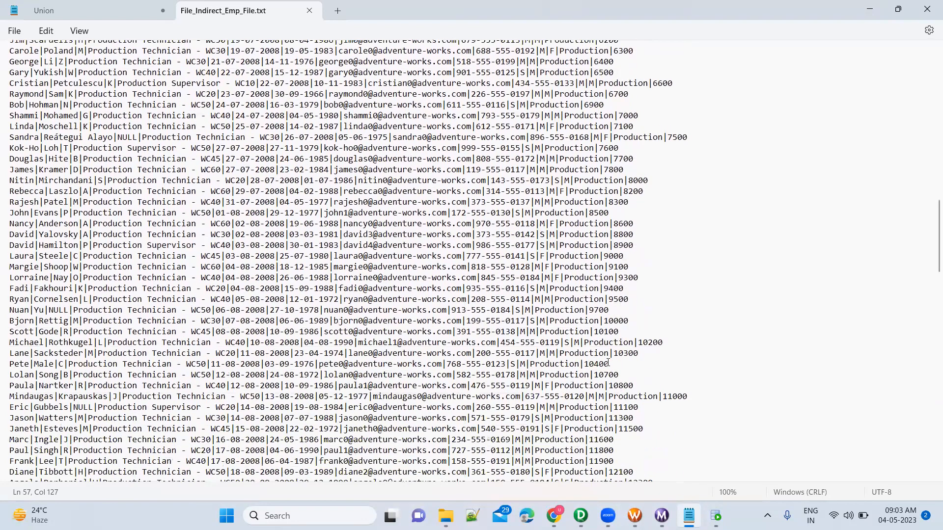
scroll(608, 363, "down", 10)
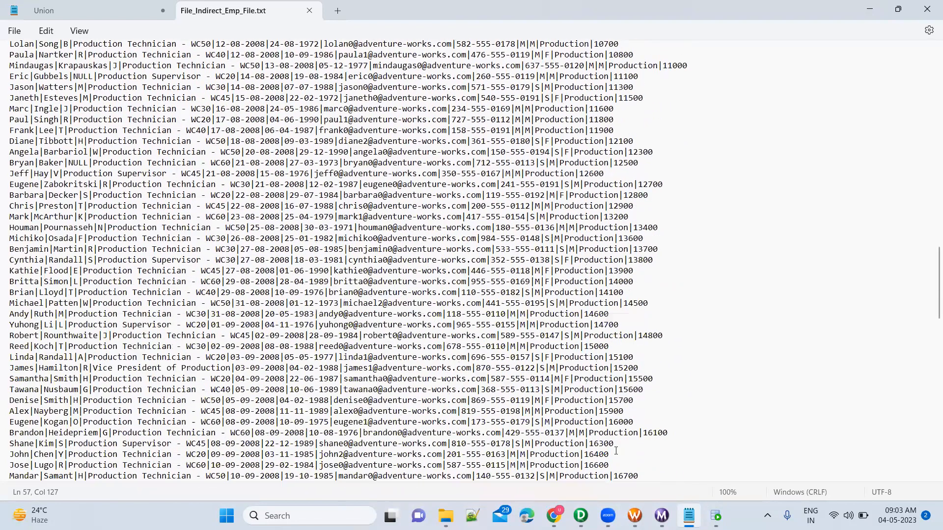
scroll(615, 451, "down", 4)
scroll(615, 451, "down", 11)
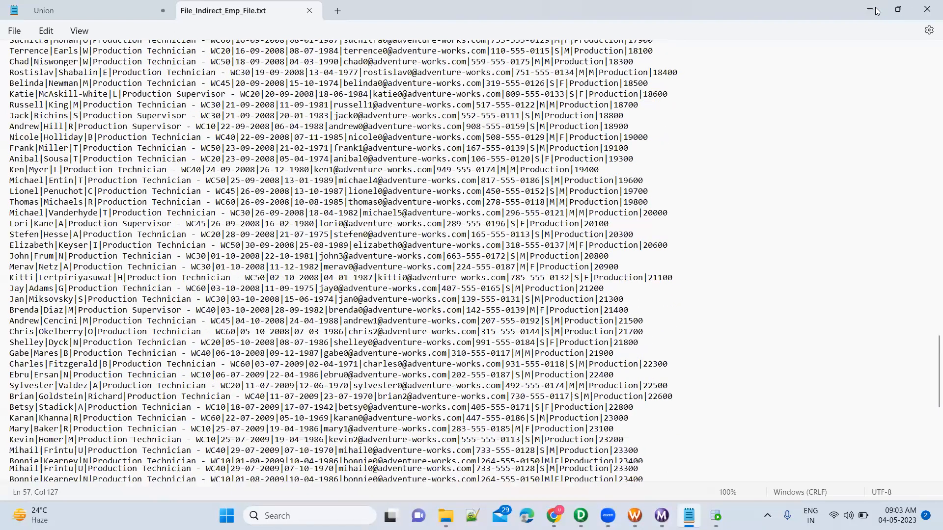
Switch to PowerCenter Designer and collapse the SQ_Employees_FF source qualifier to an icon in the m_FileDept_TgtFileDept_FileIndirect mapping.
scroll(724, 185, "down", 11)
key("alt+Tab")
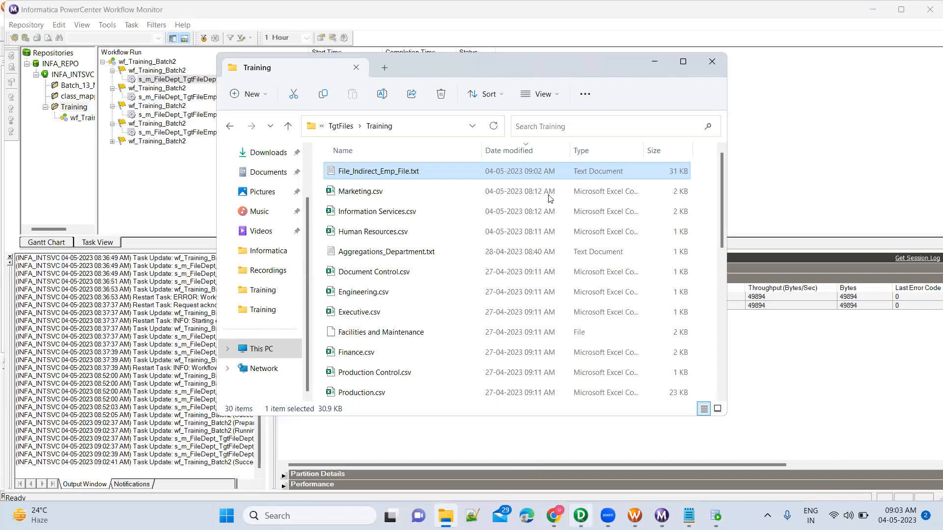
key("alt+Tab")
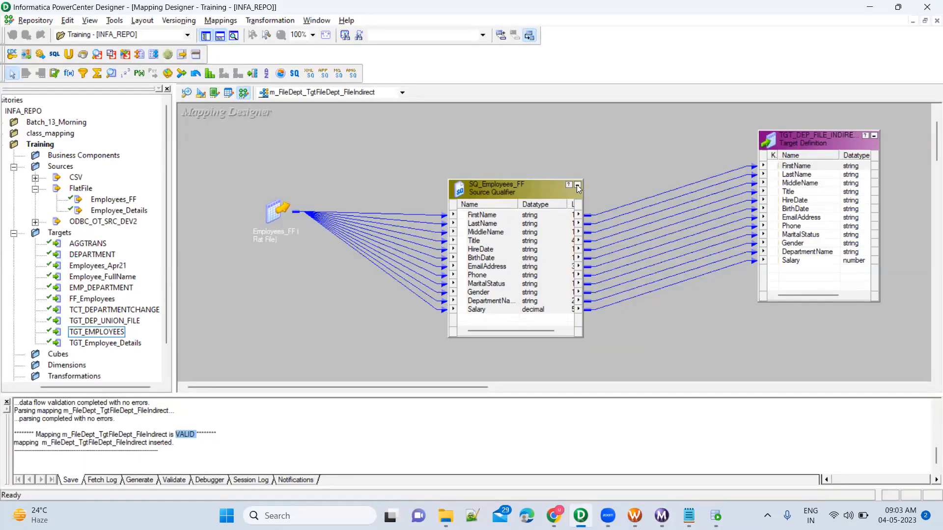
left_click(578, 186)
left_click(454, 243)
left_click(492, 269)
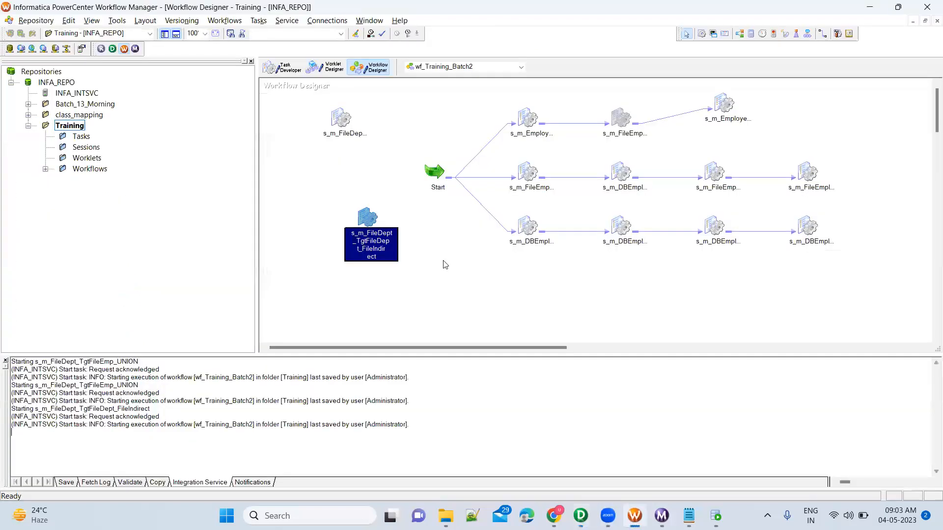
Switch to Workflow Manager, open the FileIndirect session task and review the source filetype, directory and filename of SQ_Employees_FF.
left_click(634, 516)
double_click(362, 217)
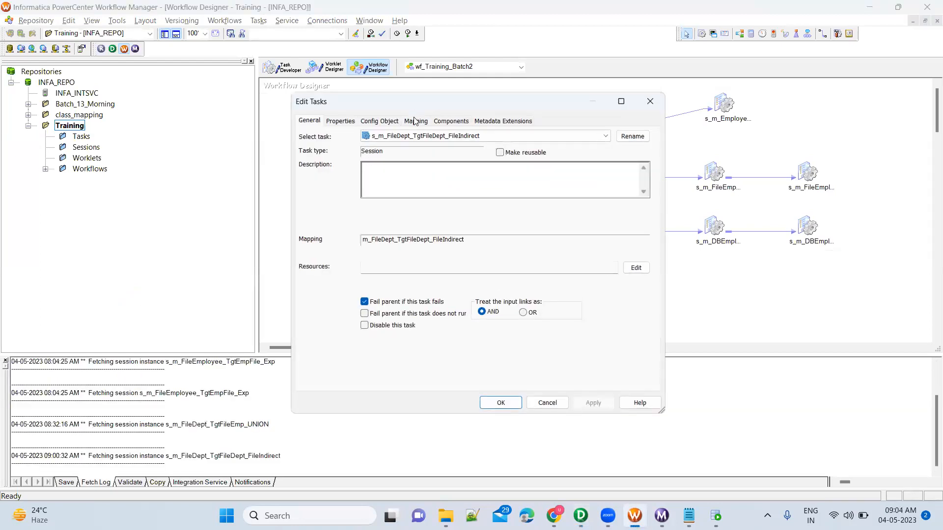
left_click(415, 121)
left_click(363, 210)
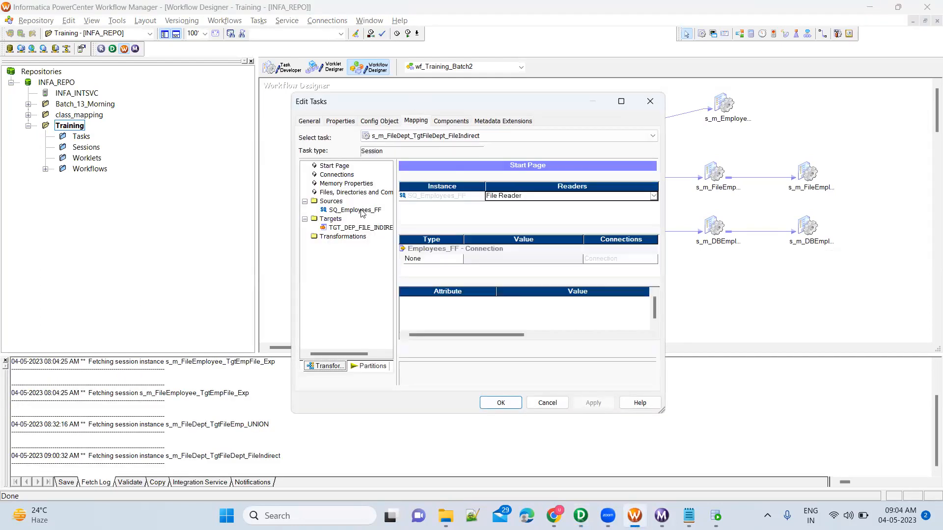
left_click(654, 351)
left_click(654, 351)
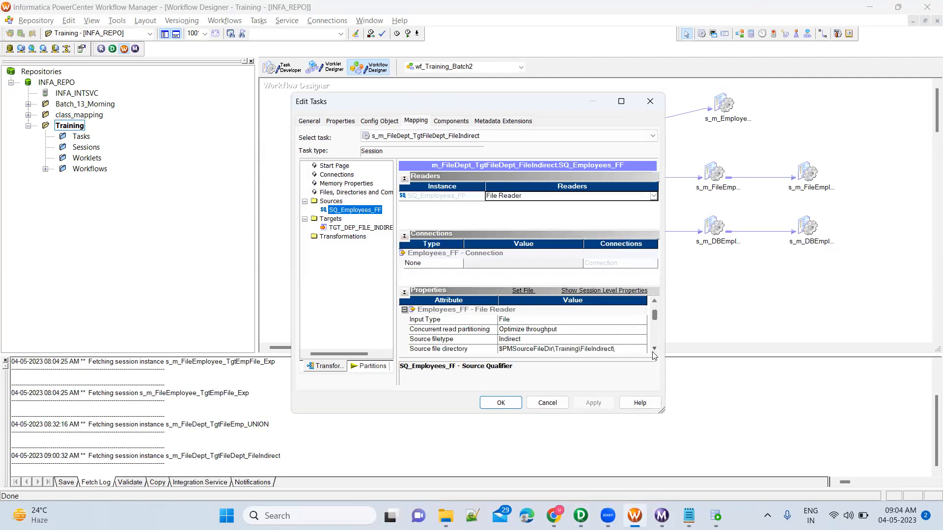
left_click(653, 350)
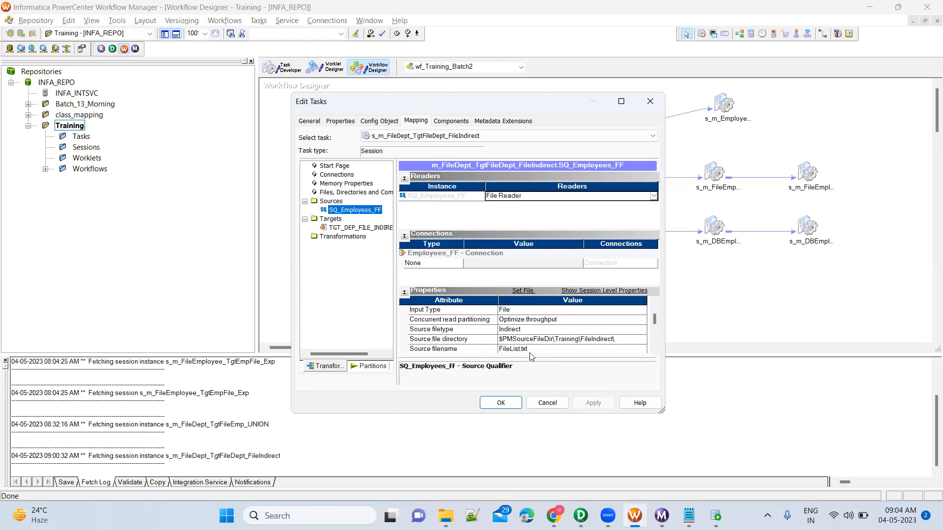
Switch to File Explorer, browse to infa_shared\SrcFiles\Training\FileIndirect and open FileList.txt to review the listed department files.
left_click(445, 515)
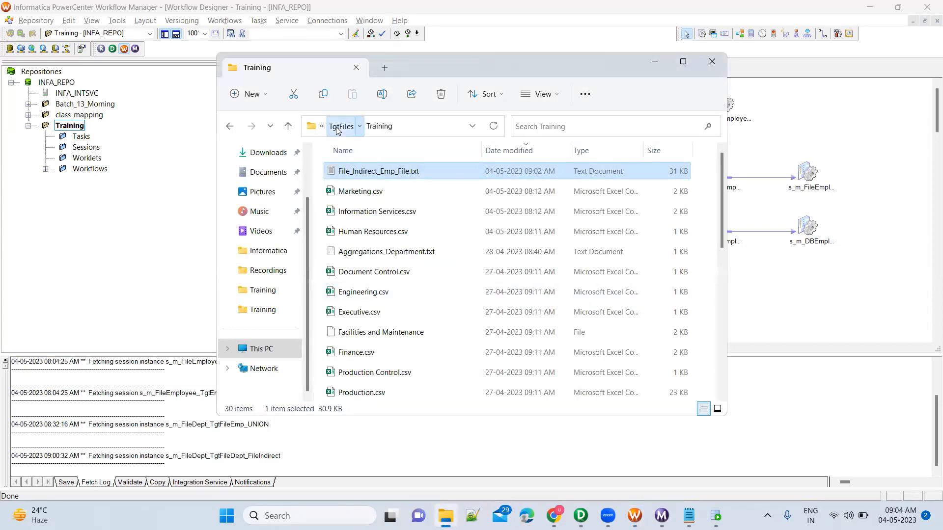
left_click(339, 127)
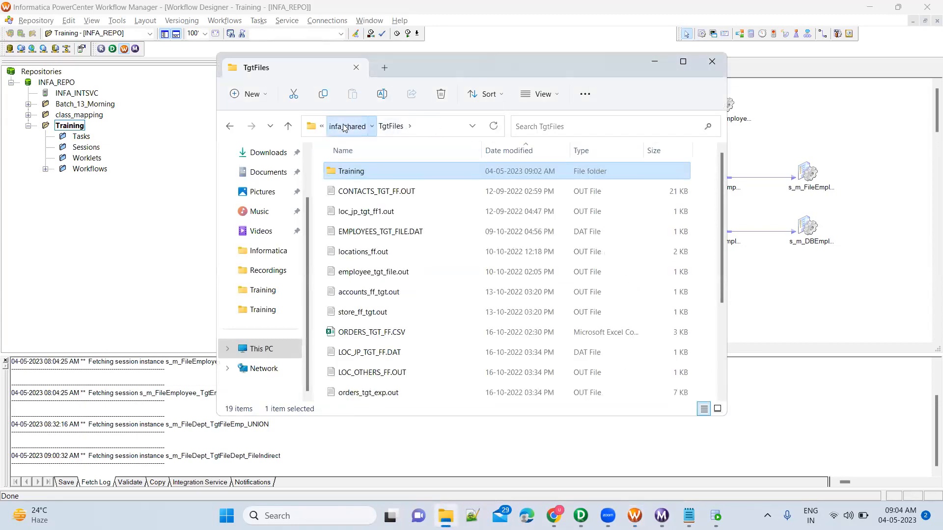
left_click(345, 128)
double_click(366, 312)
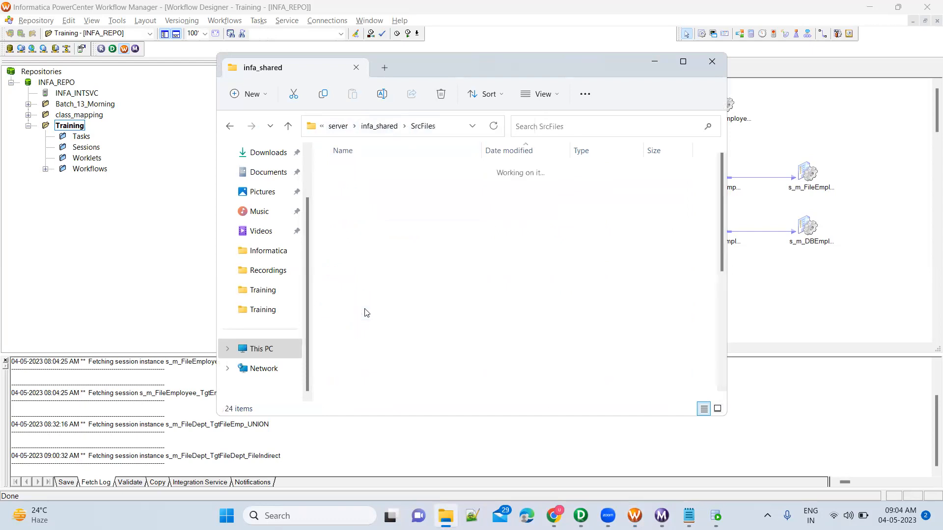
double_click(359, 190)
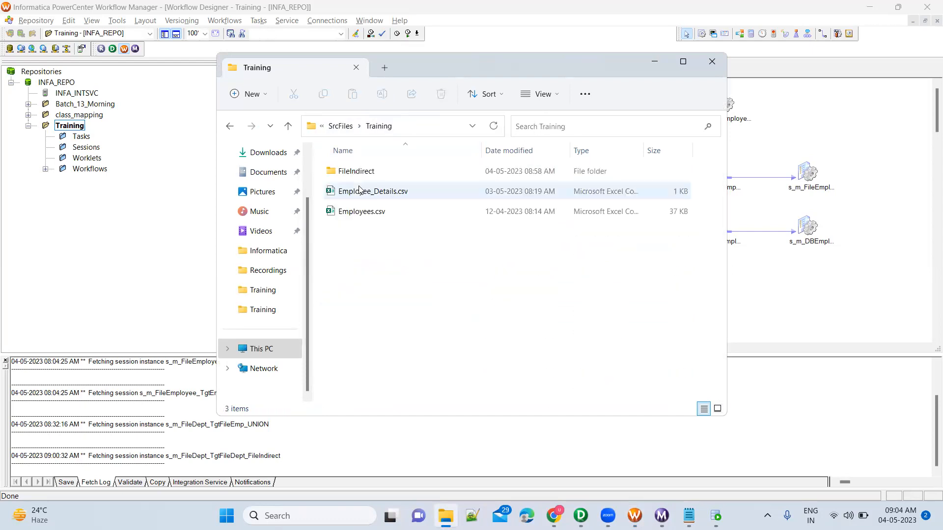
double_click(363, 173)
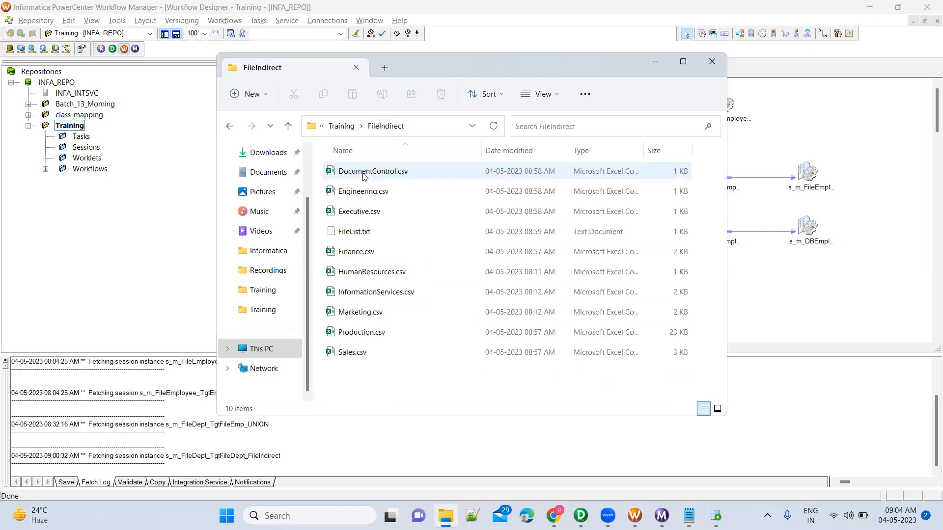
left_click(366, 231)
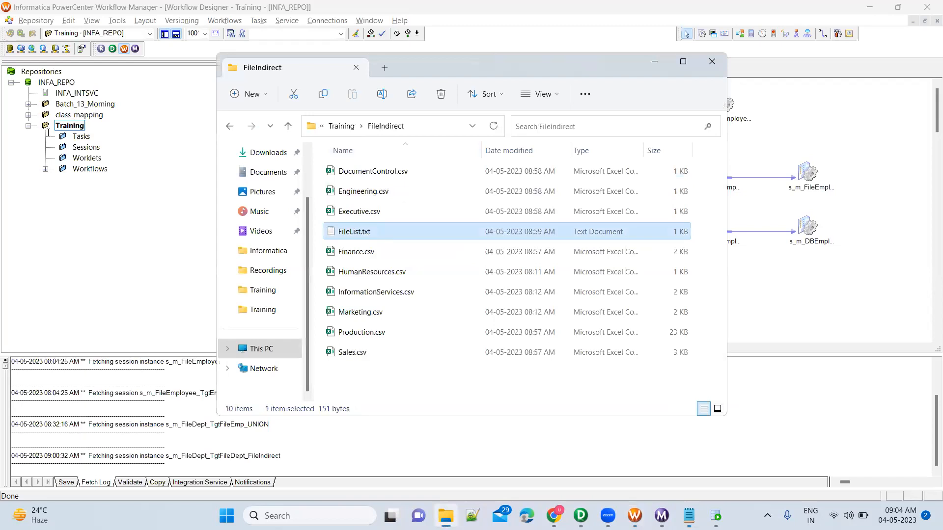
key("Return")
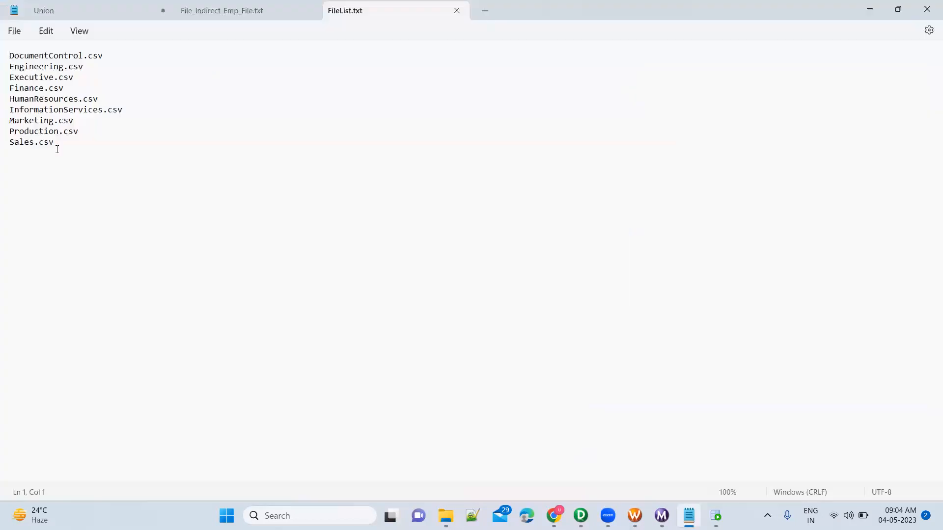
left_click(57, 148)
Switch to PowerCenter Designer and open the m_FileDept_TgtFileEmp_UNION mapping to compare its sources and Union transformation.
key("alt+Tab")
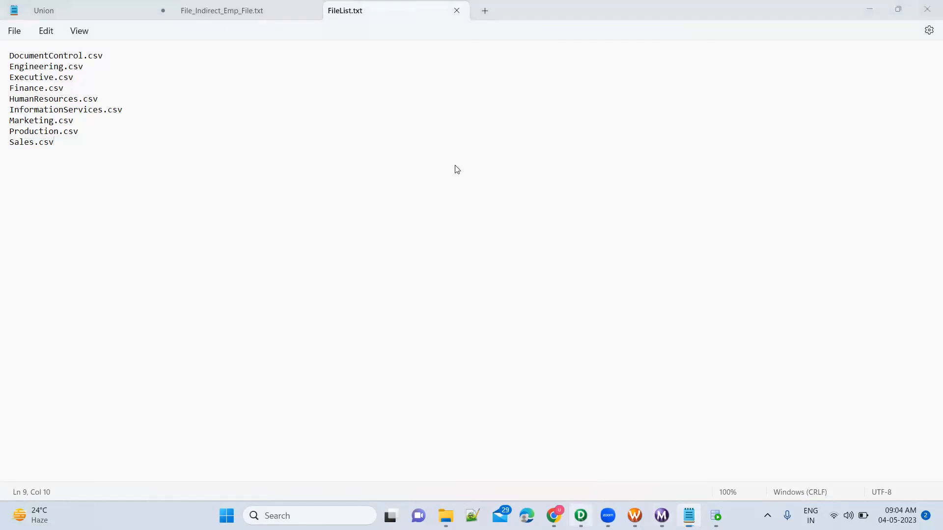
left_click(354, 92)
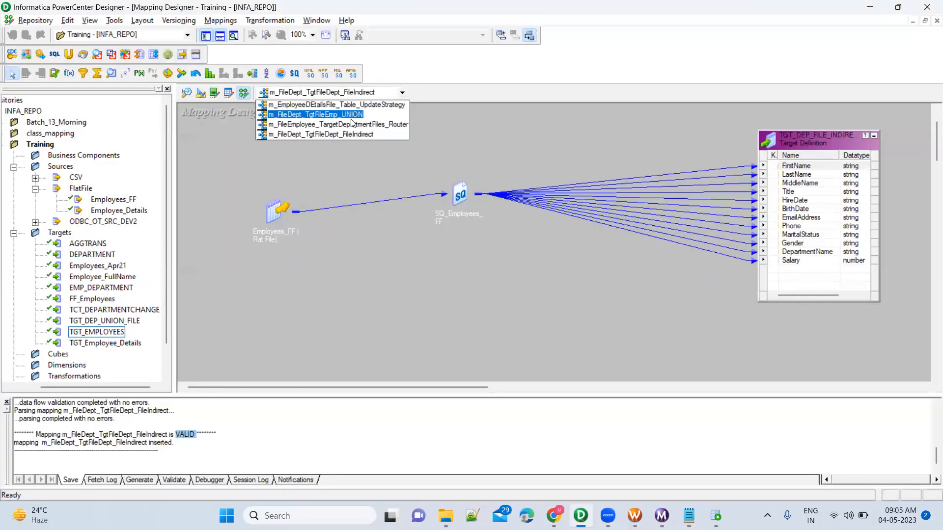
left_click(349, 114)
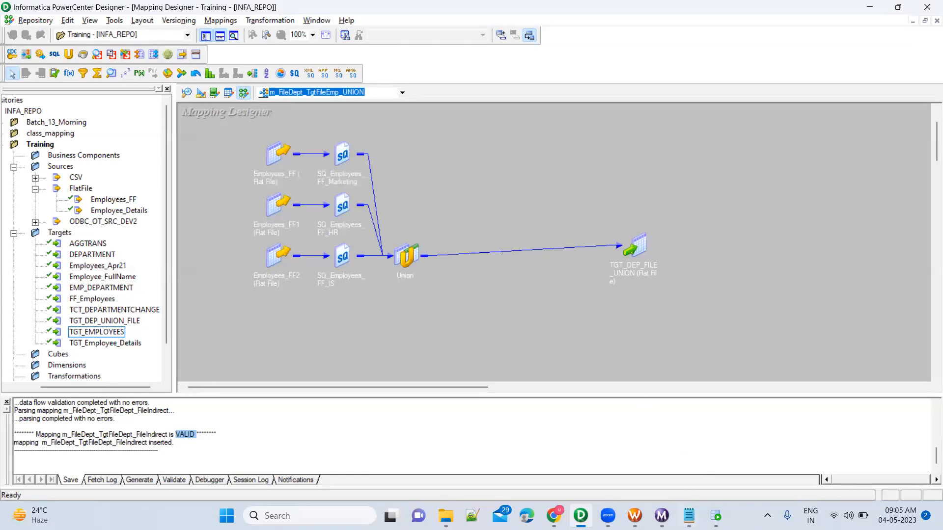
Switch to the Union notes in Notepad and add the line "c. Link it to target" at the end of Approach2.
mouse_move(689, 515)
left_click(687, 447)
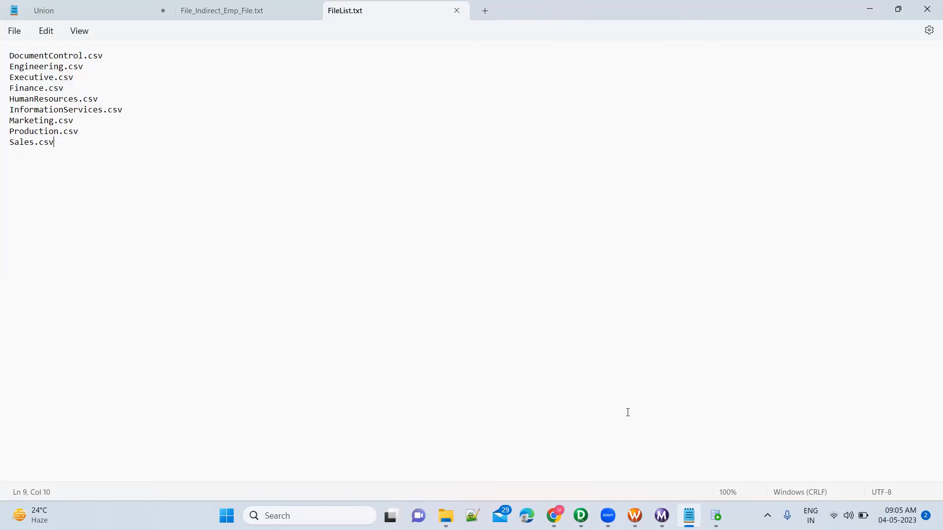
left_click(76, 6)
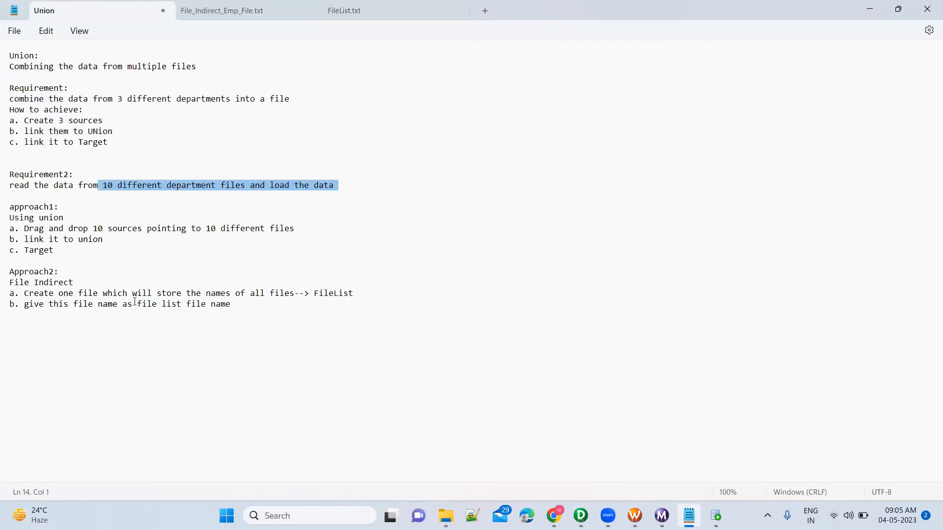
left_click(243, 301)
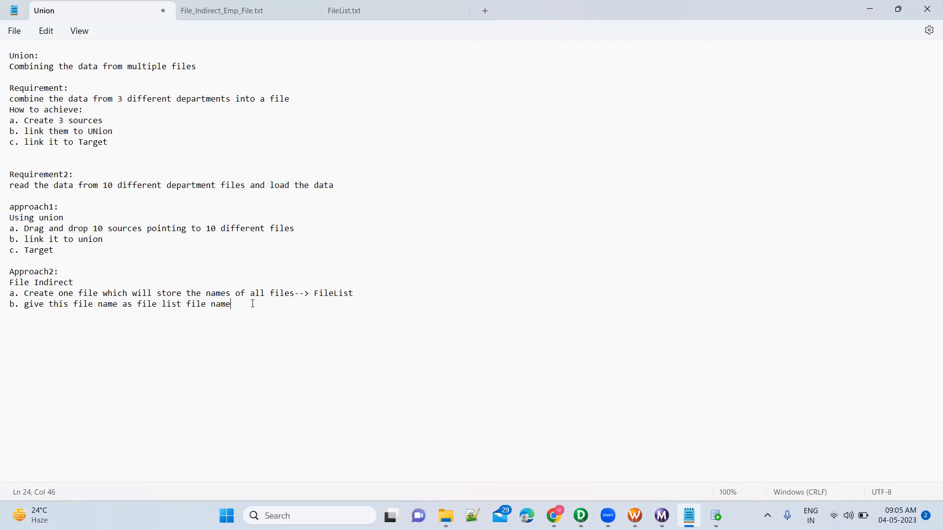
key("Return")
type("c. Link it to target")
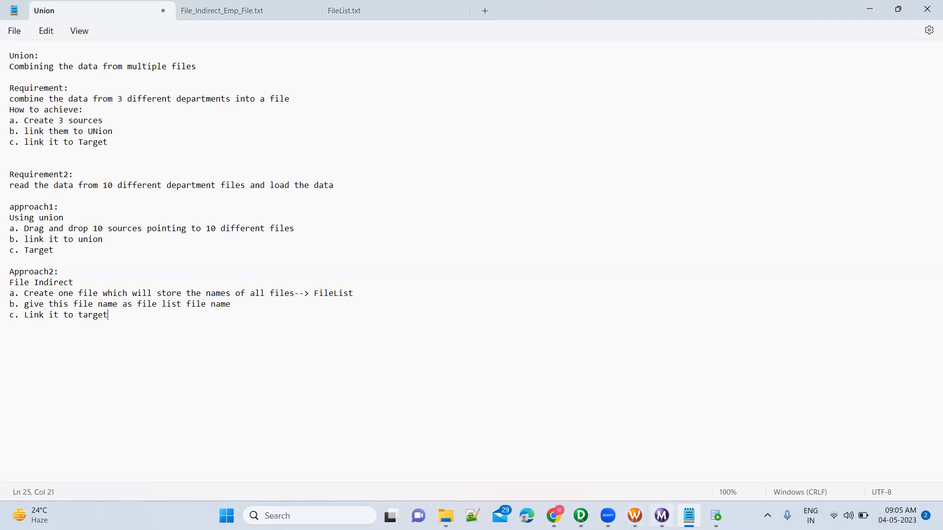
Switch to Workflow Monitor.
mouse_move(662, 515)
left_click(661, 452)
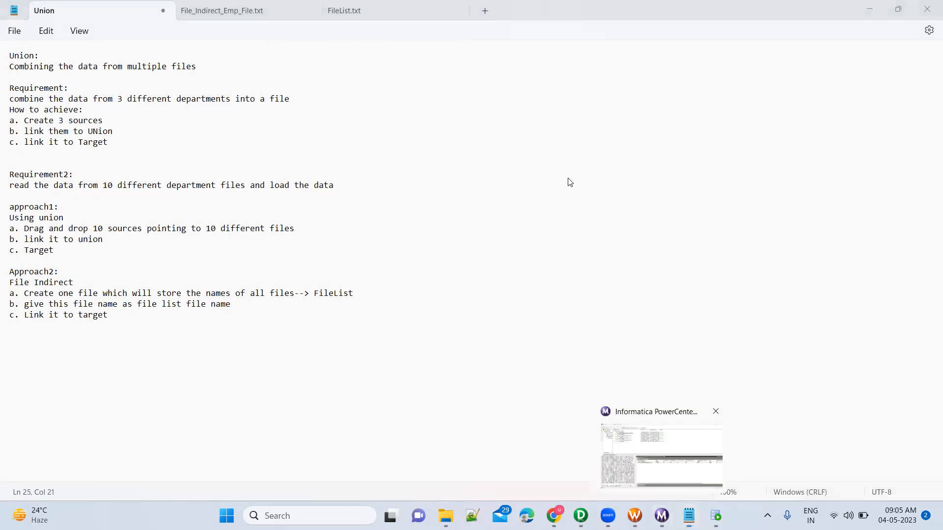